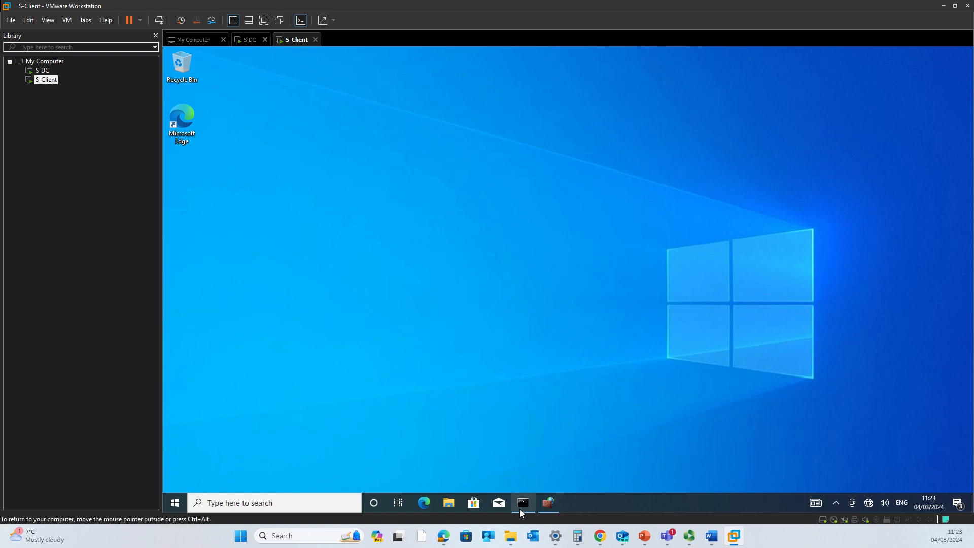
Restore S-Client's Command Prompt window from the guest taskbar
click(455, 343)
Run ipconfig on S-Client to confirm its 192.168.1.2 address
key(Escape)
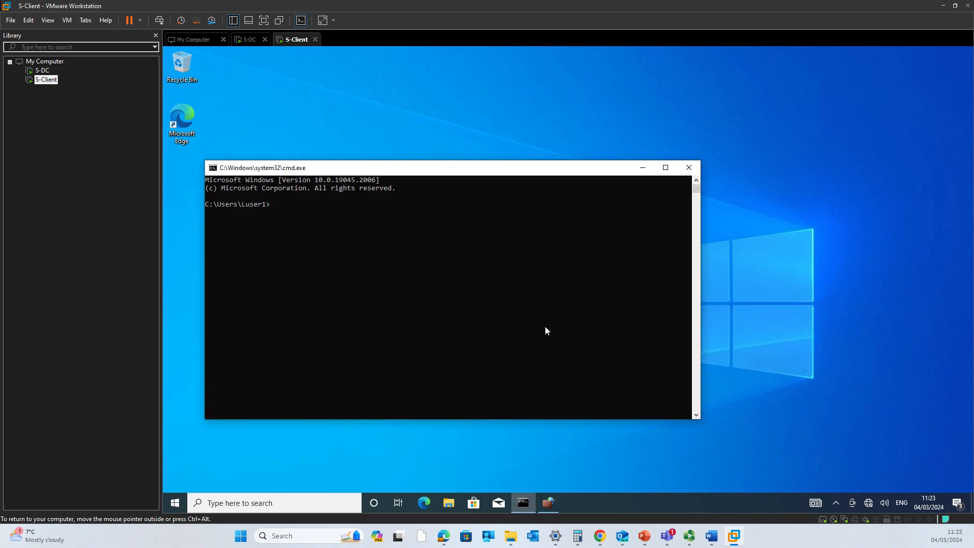
text(ping)
key(BackSpace)
key(BackSpace)
key(BackSpace)
text(ipconfig)
key(Return)
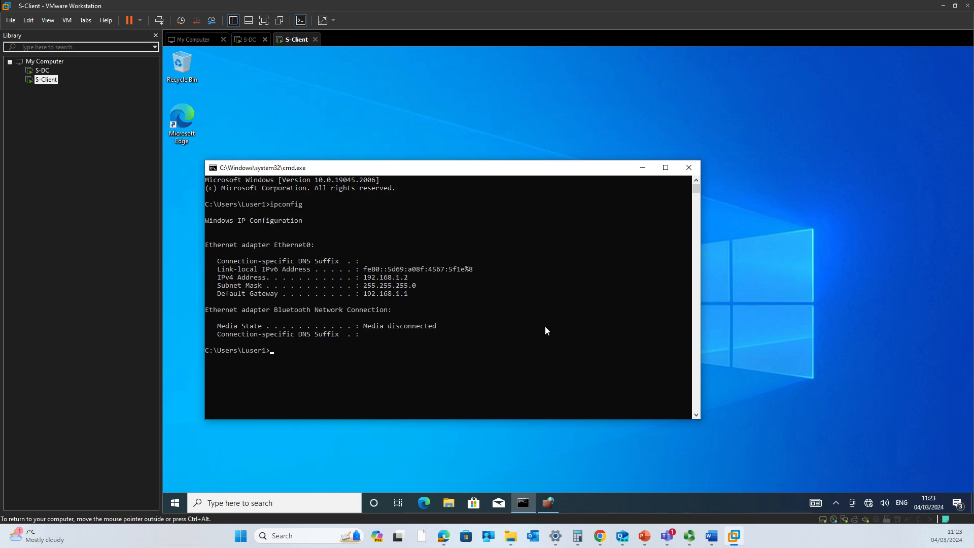
Ping 192.168.1.1 from S-Client, then switch to S-DC
text(ping 192.168.1.1)
key(Return)
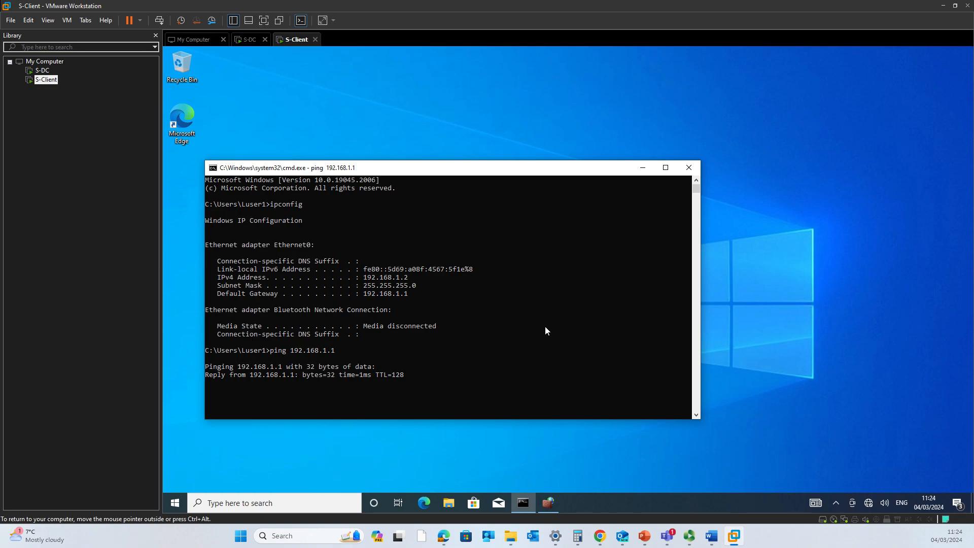
click(248, 39)
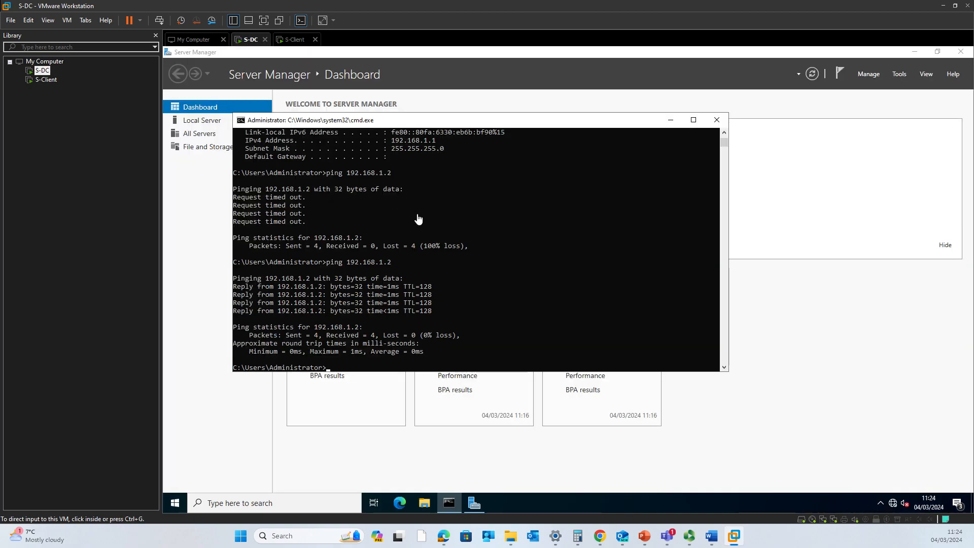
Run ipconfig on S-DC (10.0.0.1, 192.168.1.1), ping 192.168.1.2, then return to S-Client
key(Up)
key(Up)
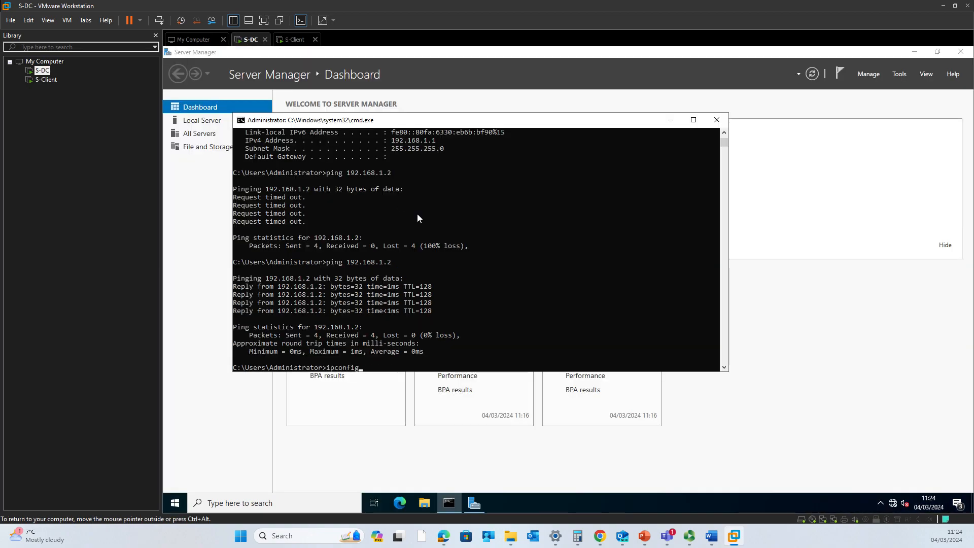
key(Return)
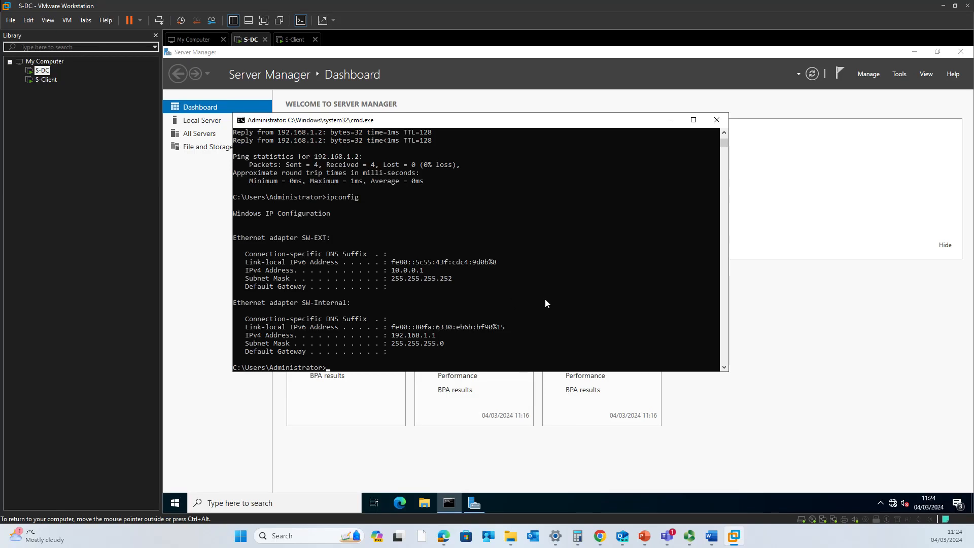
click(454, 360)
text(ping 192.168.1.2)
key(Return)
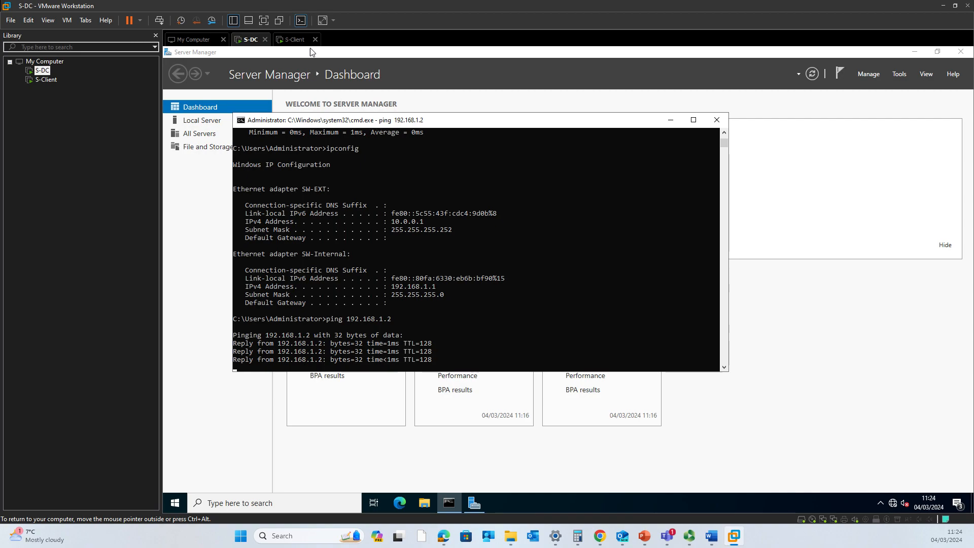
click(295, 41)
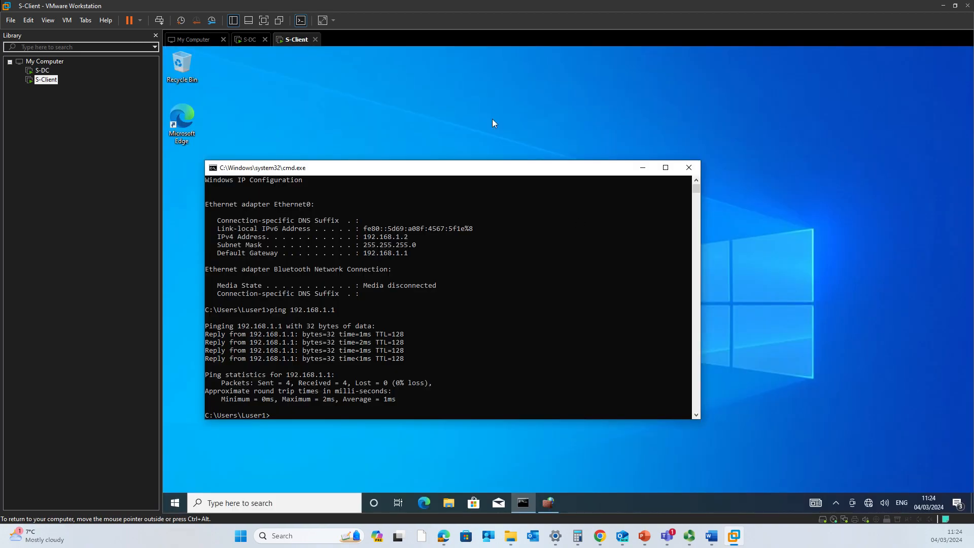
Open S-Client's Network Connections with ncpa.cpl and check Ethernet0's status
click(492, 123)
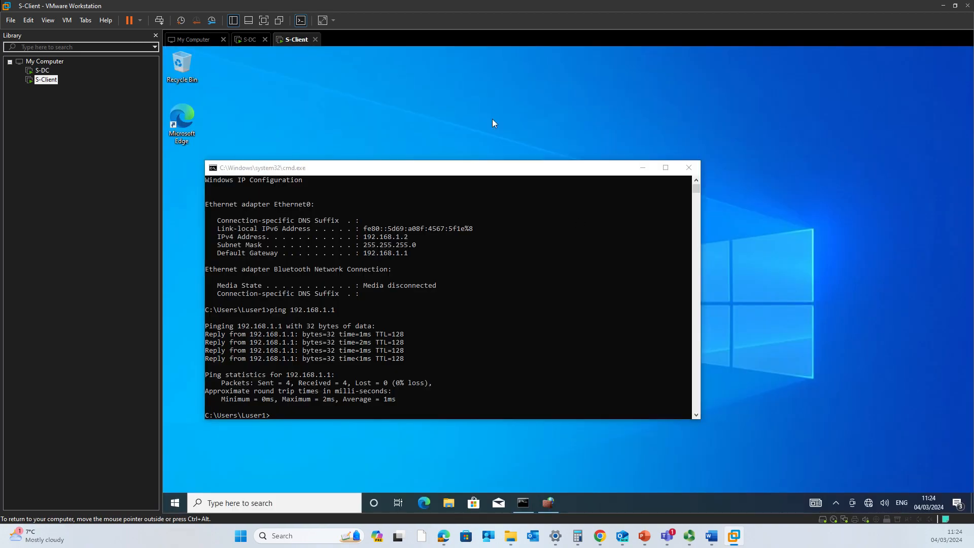
key(super+r)
text(ncpa.cpl)
key(Return)
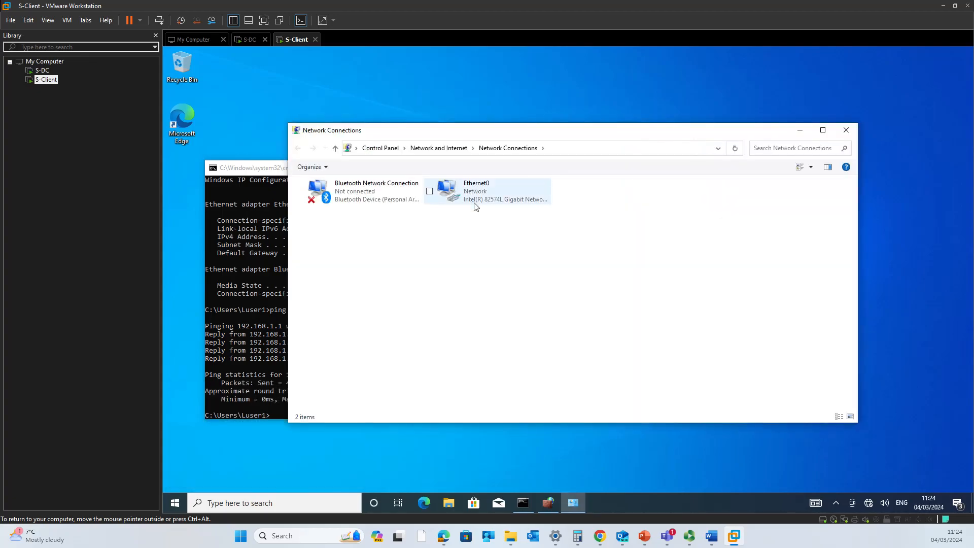
double_click(479, 184)
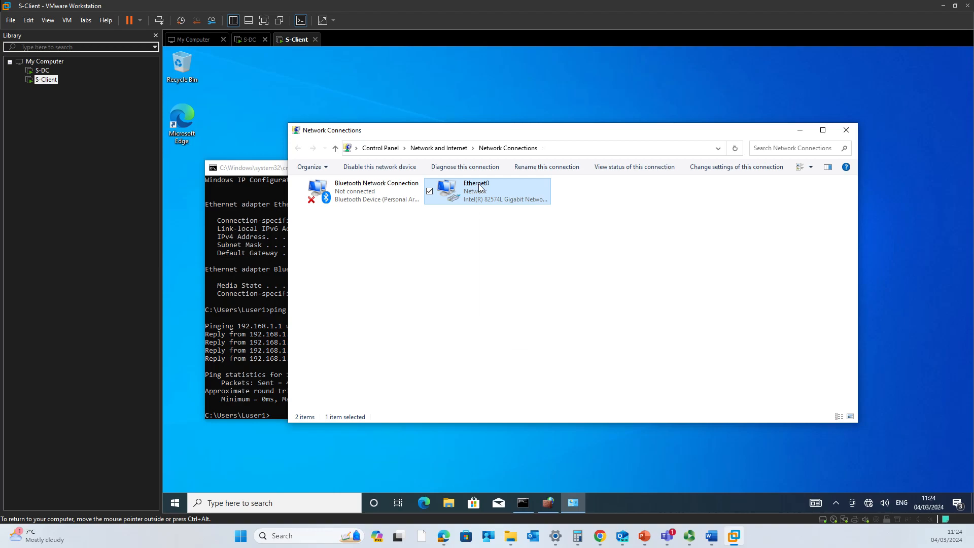
click(635, 382)
Rename Ethernet0 to SW-Internal, then switch to S-DC
right_click(455, 189)
click(427, 270)
text(SW-Internal)
key(Return)
click(244, 40)
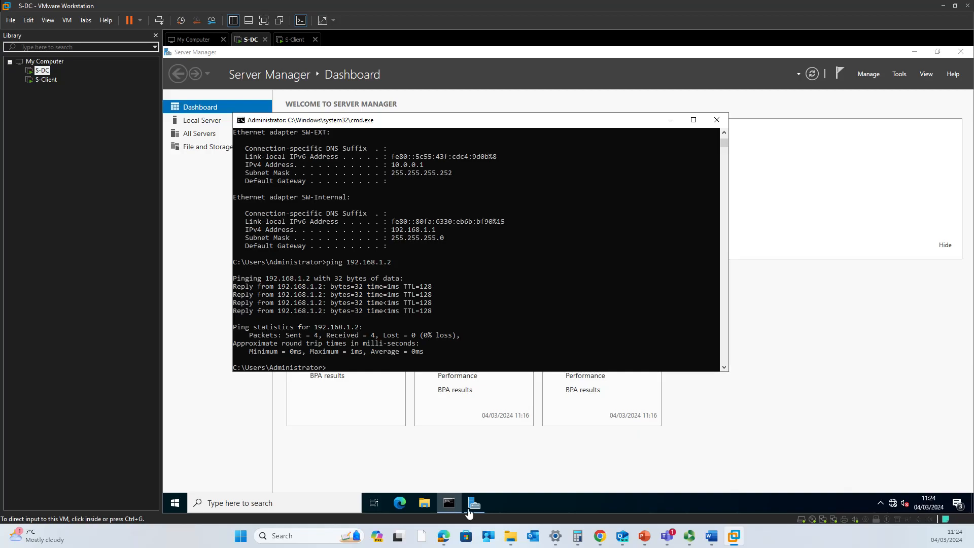
Highlight 'SW-Internal:' in S-DC's console output, then select S-Client in the Library
click(434, 350)
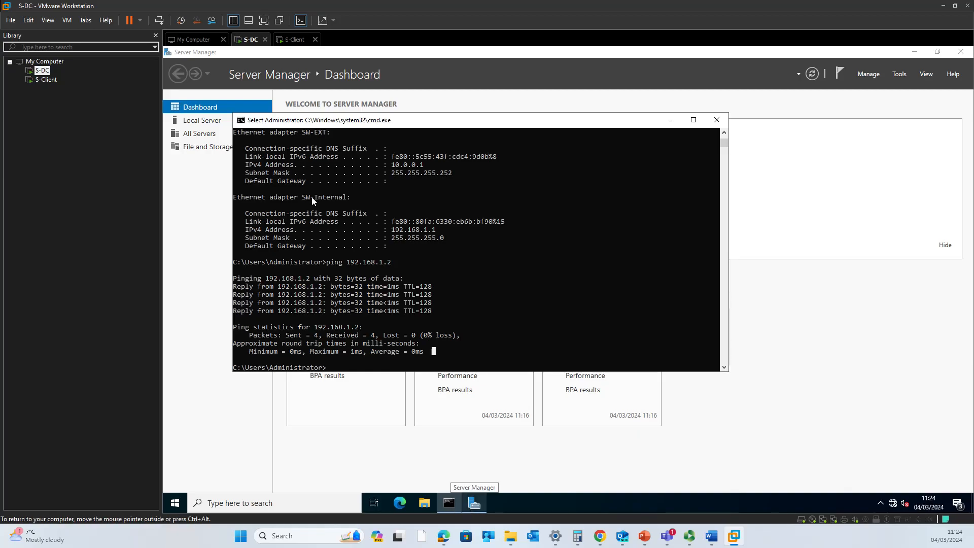
drag(297, 195, 354, 201)
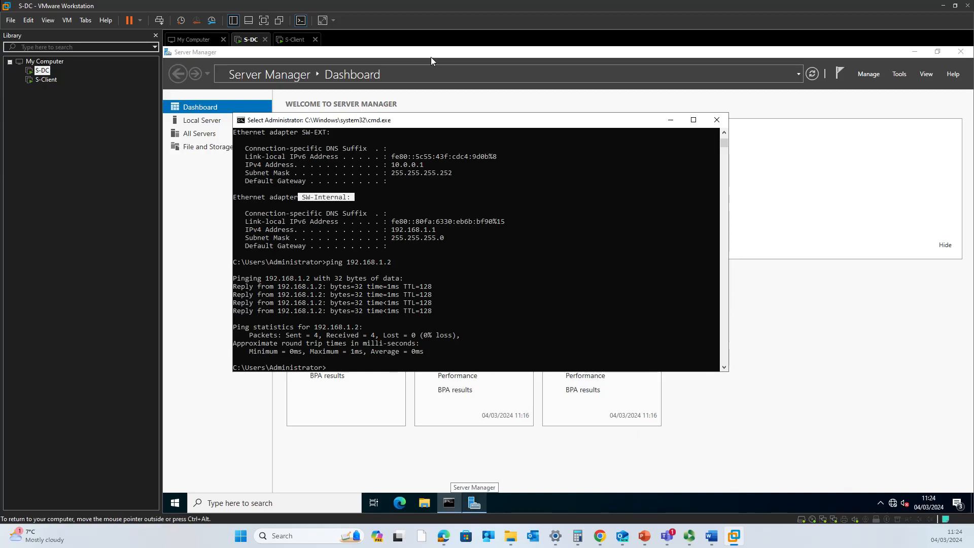
click(295, 39)
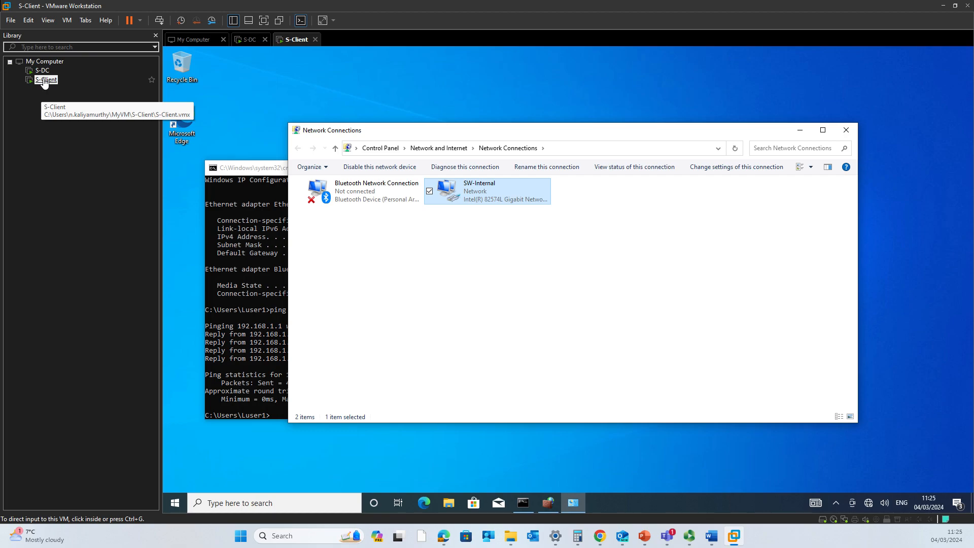
click(96, 110)
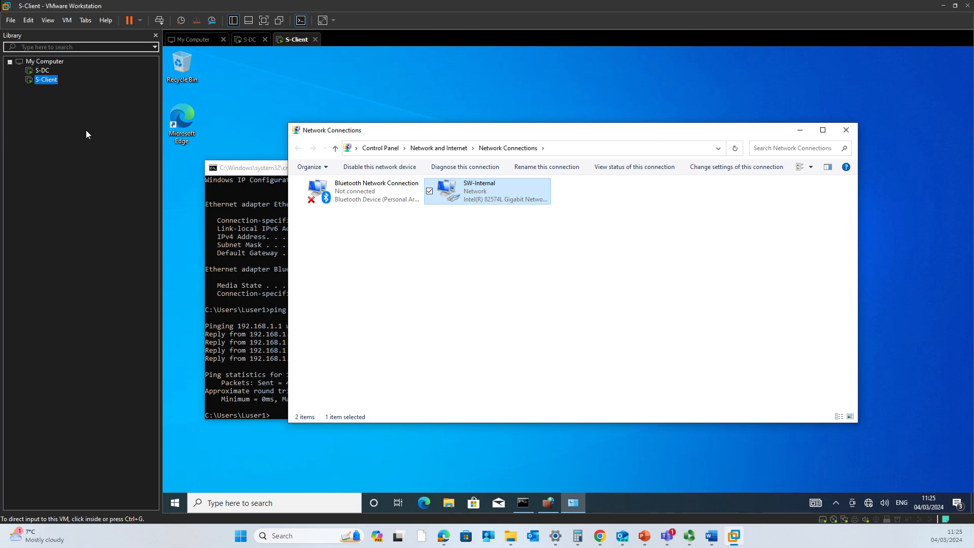
Try Manage > Clone on running S-DC and cancel at the powered-on warning
right_click(41, 73)
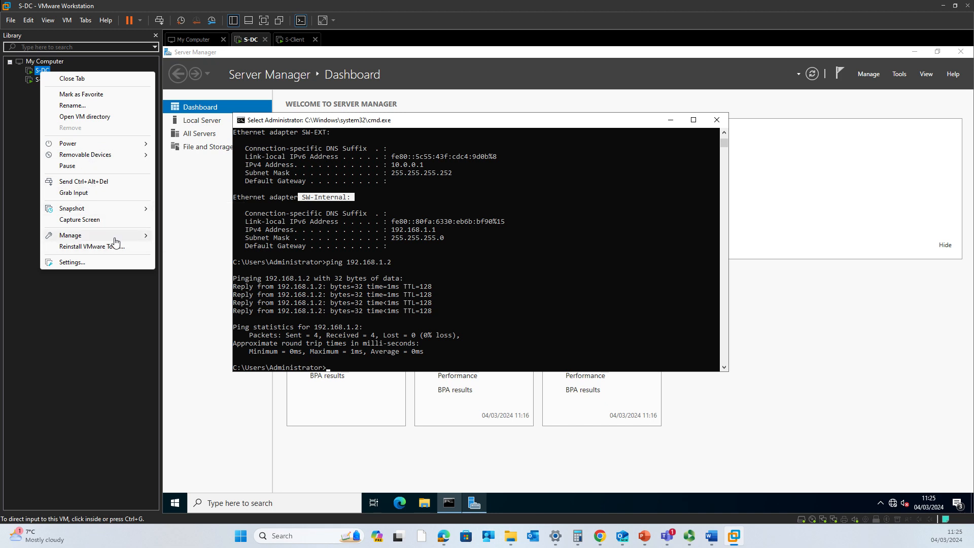
mouse_move(115, 236)
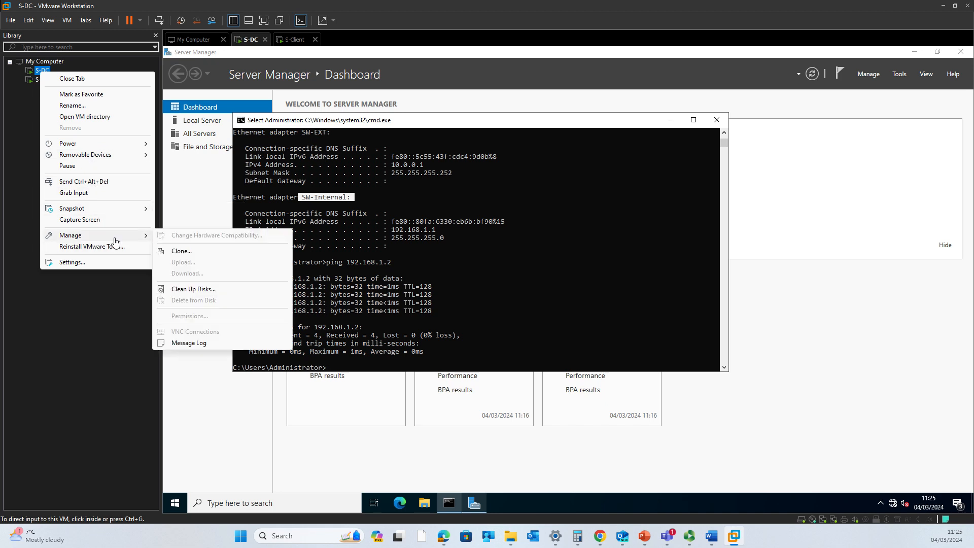
click(197, 255)
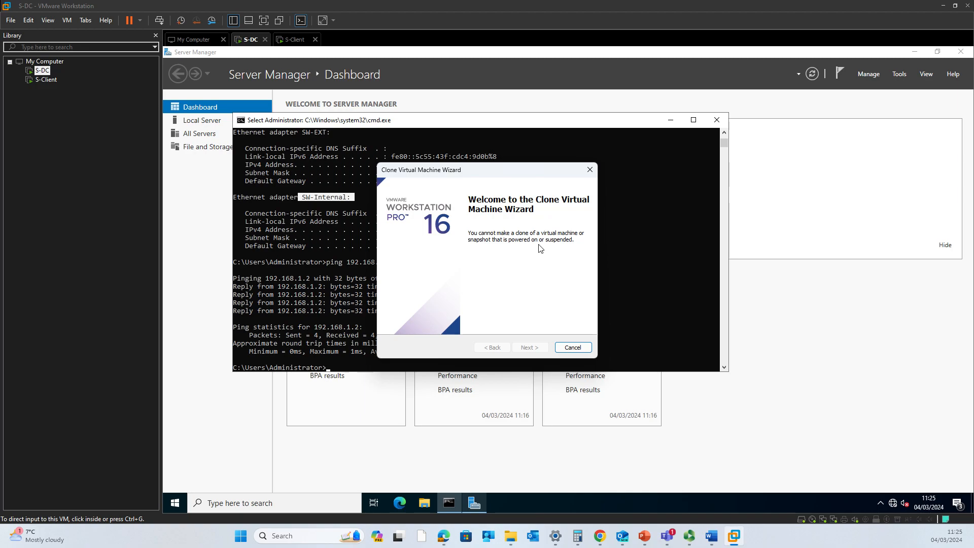
click(568, 350)
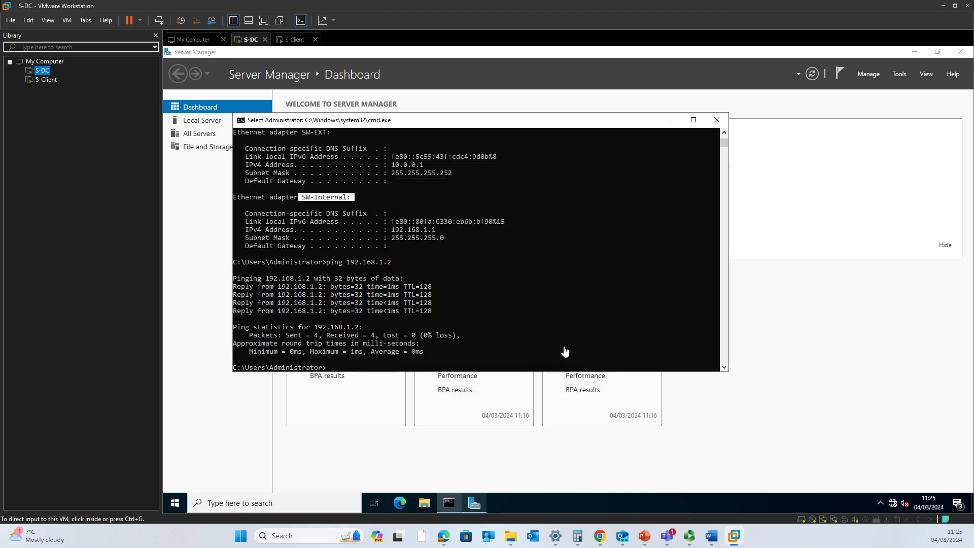
Shut down the S-DC guest via Power > Shut Down Guest
right_click(251, 45)
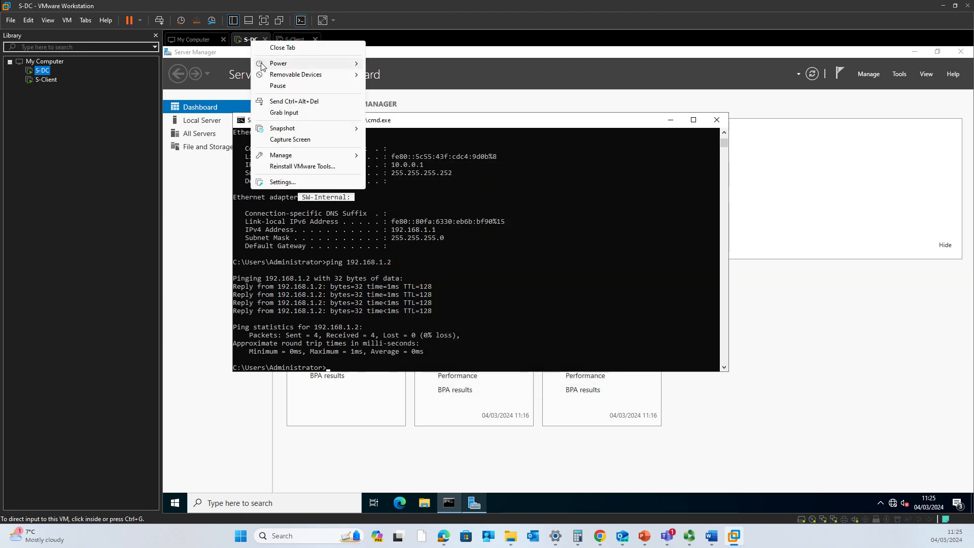
mouse_move(330, 64)
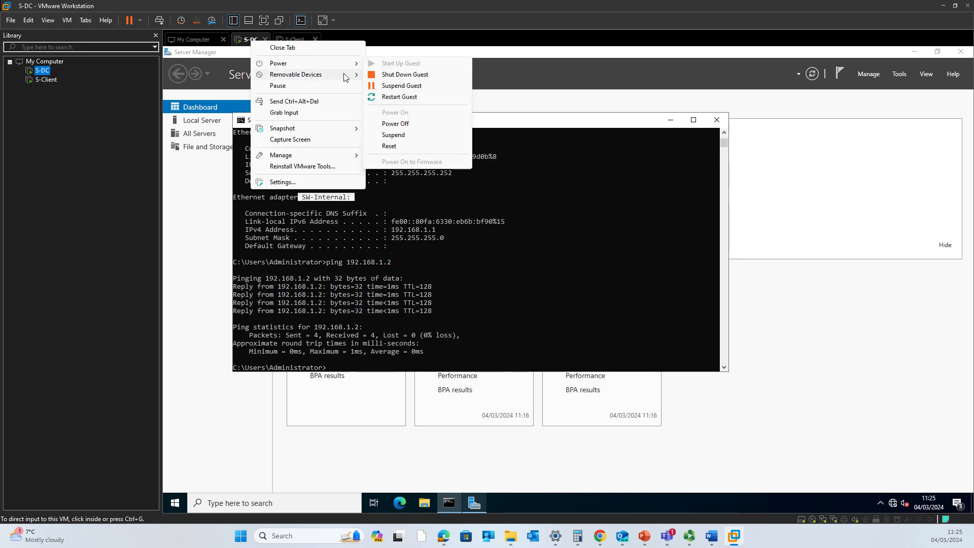
click(405, 75)
click(502, 285)
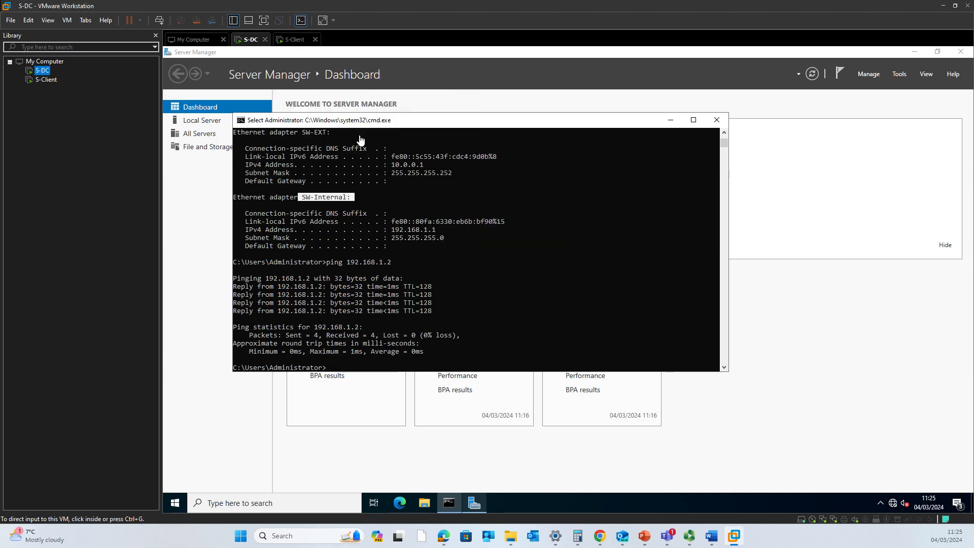
Shut down the S-Client guest the same way, then return to S-DC's summary
click(298, 41)
right_click(297, 40)
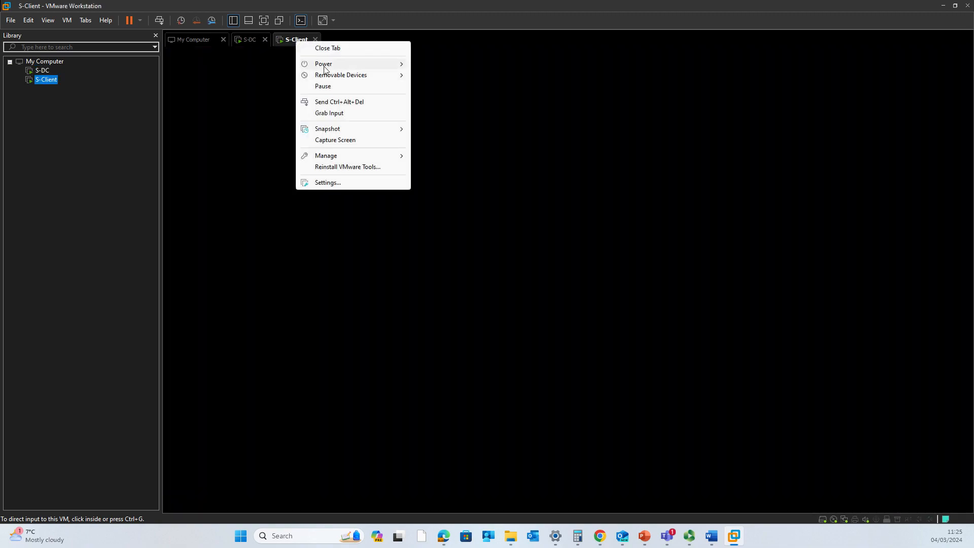
mouse_move(325, 63)
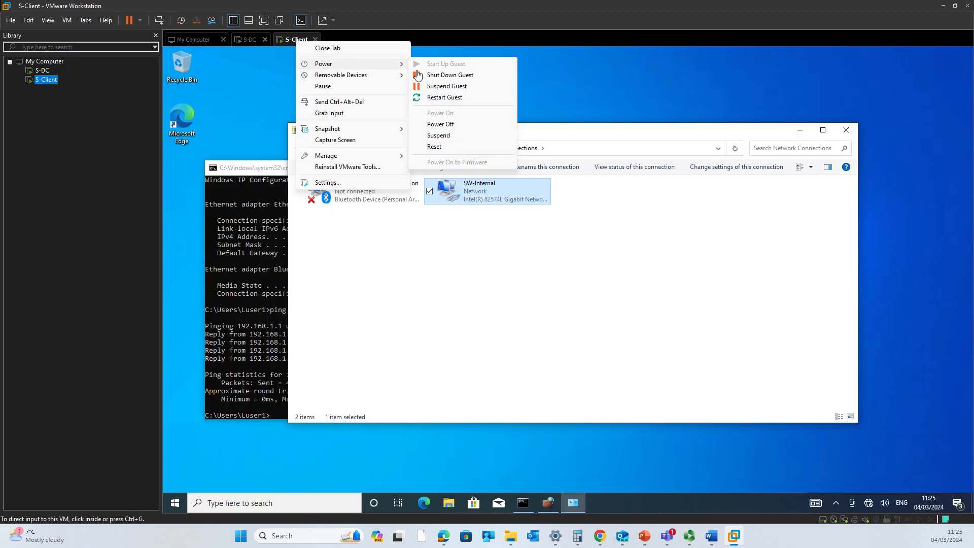
click(449, 76)
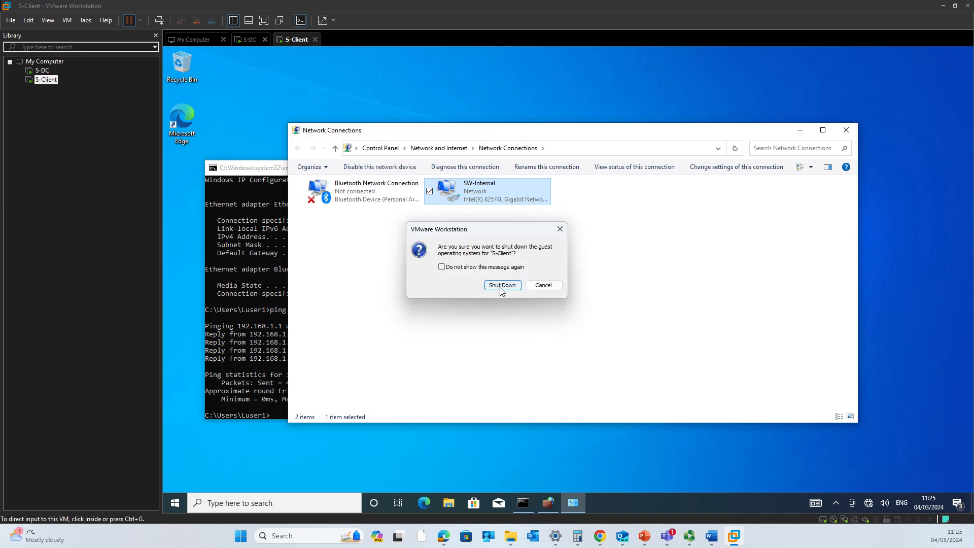
click(501, 285)
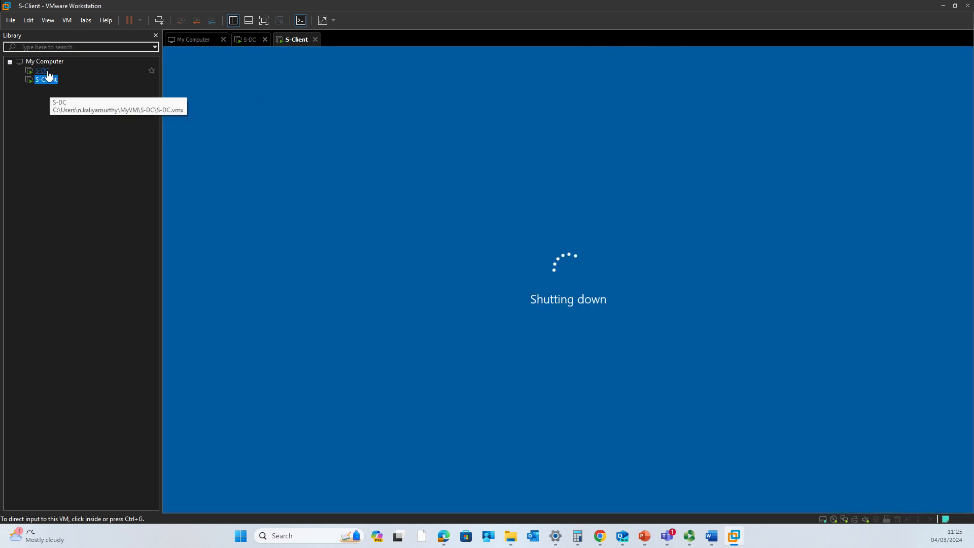
click(248, 40)
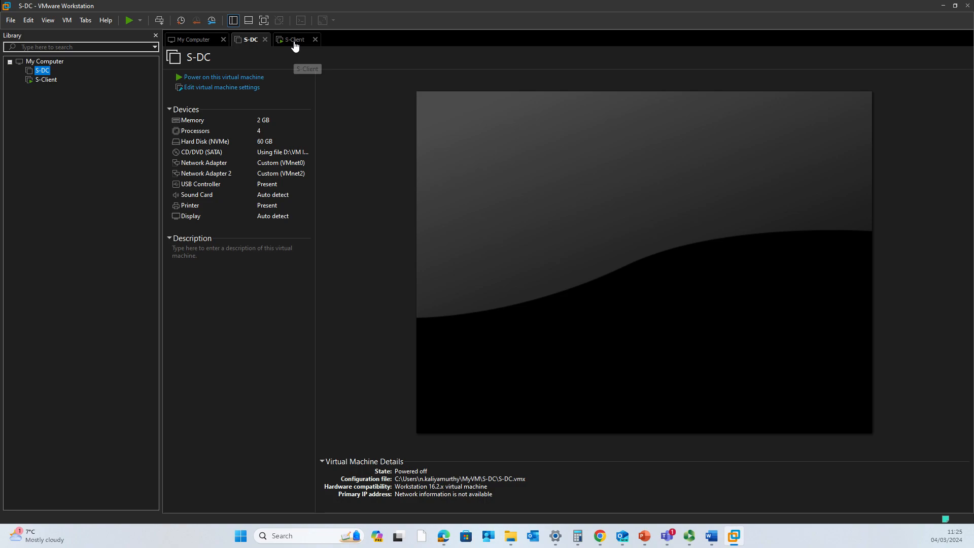
Start the Clone Virtual Machine Wizard on the now powered-off S-DC
click(294, 41)
click(248, 41)
right_click(40, 71)
mouse_move(140, 147)
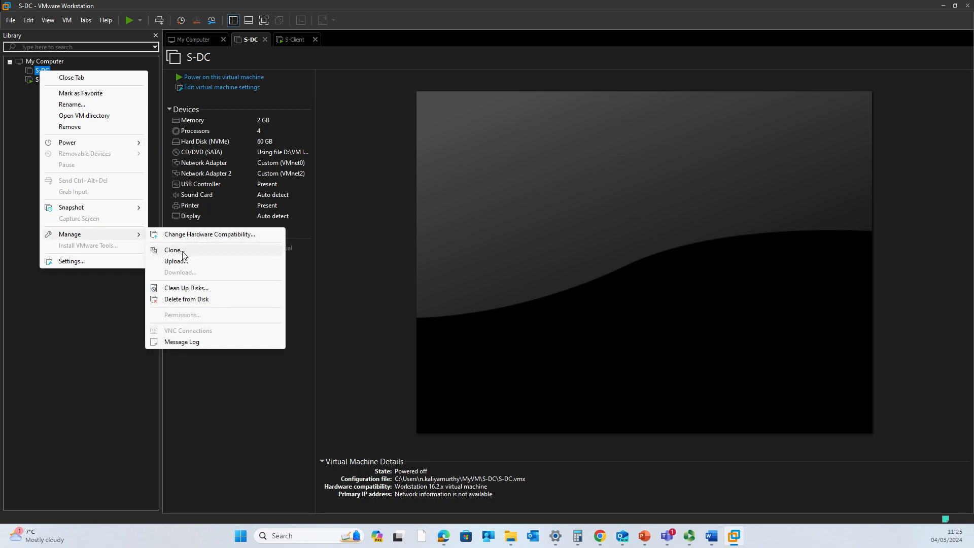
click(173, 250)
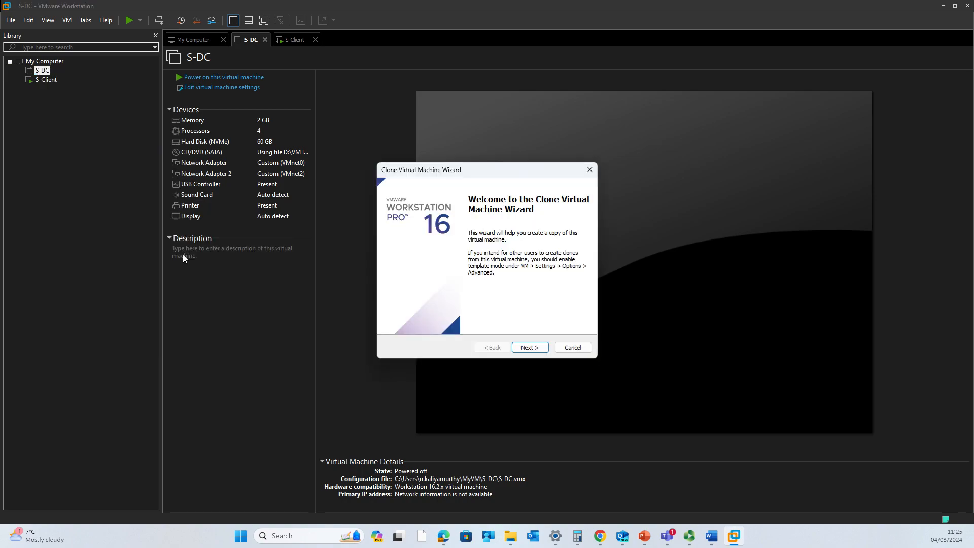
Advance past the welcome page, go back, and cancel the wizard
click(528, 350)
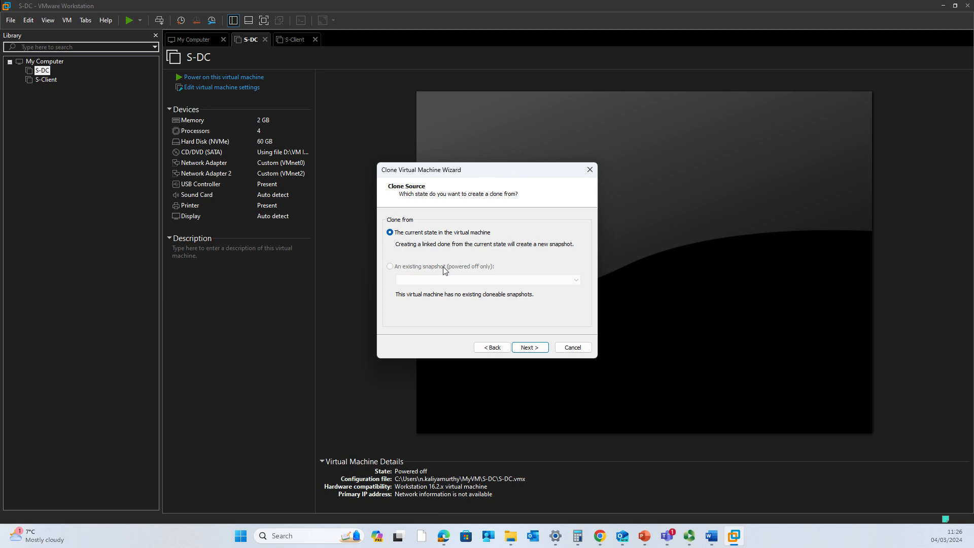
click(492, 348)
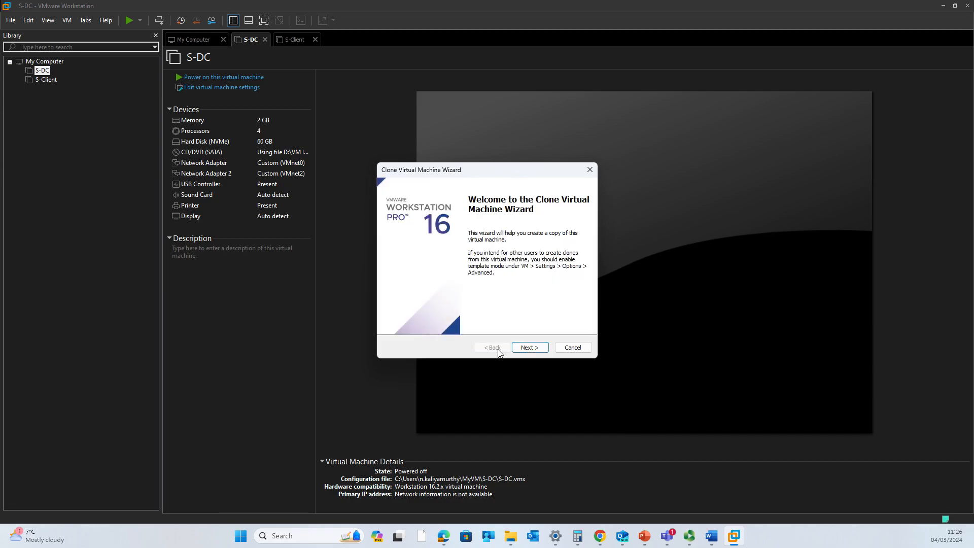
click(573, 347)
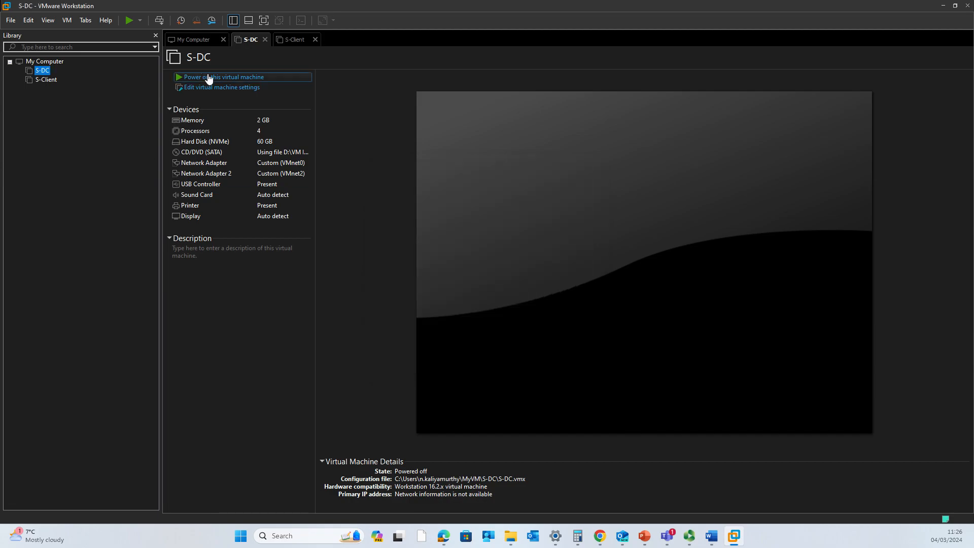
Launch the Clone wizard from S-DC's Manage menu
click(296, 41)
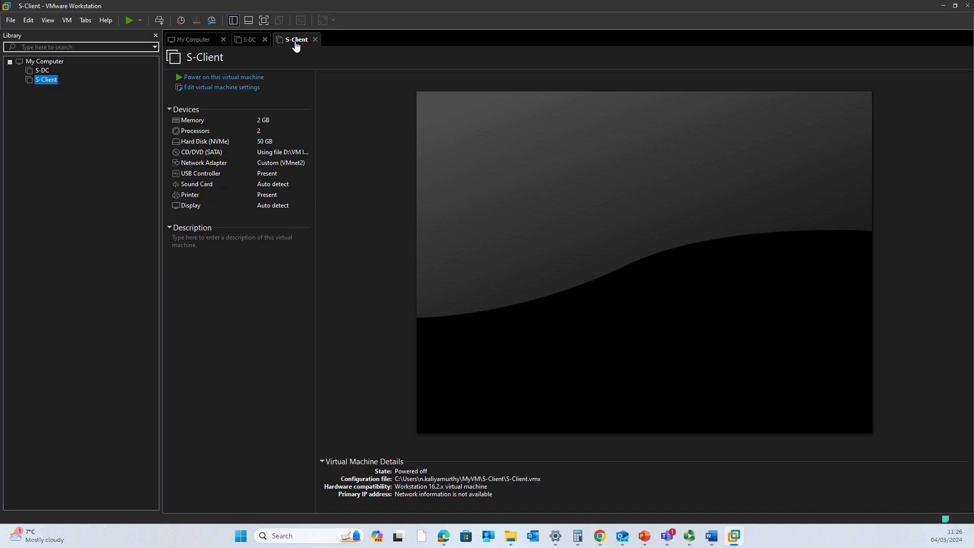
click(48, 73)
right_click(47, 72)
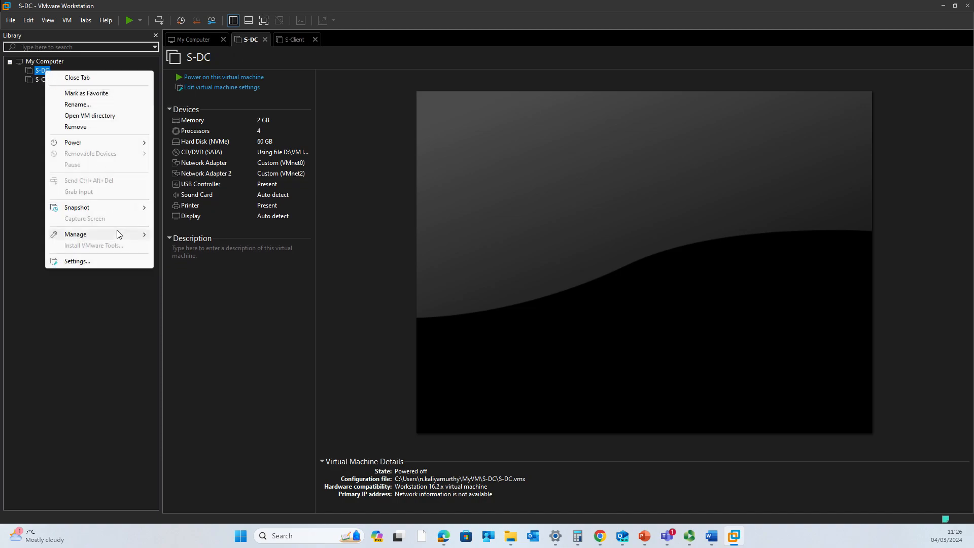
mouse_move(118, 234)
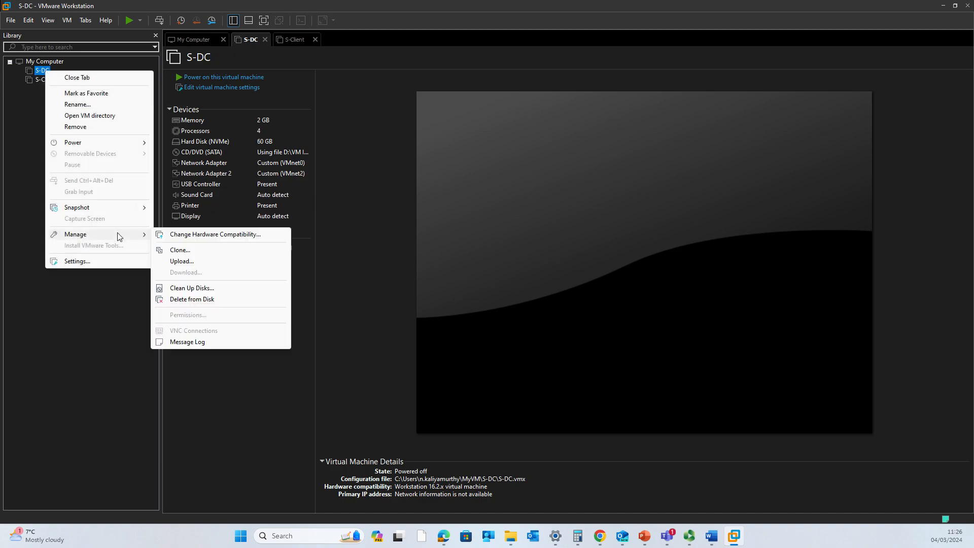
click(179, 250)
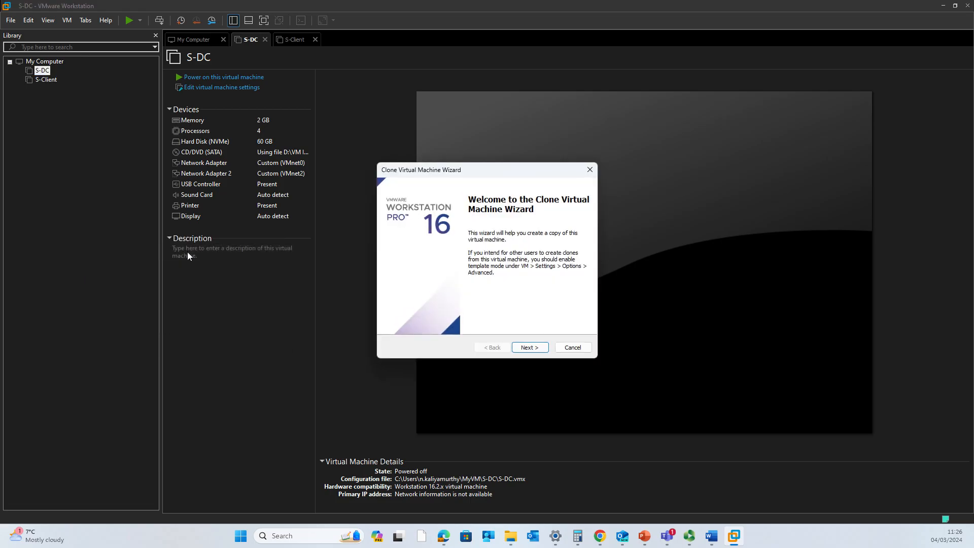
Clone from the current state and choose Create a full clone
click(526, 348)
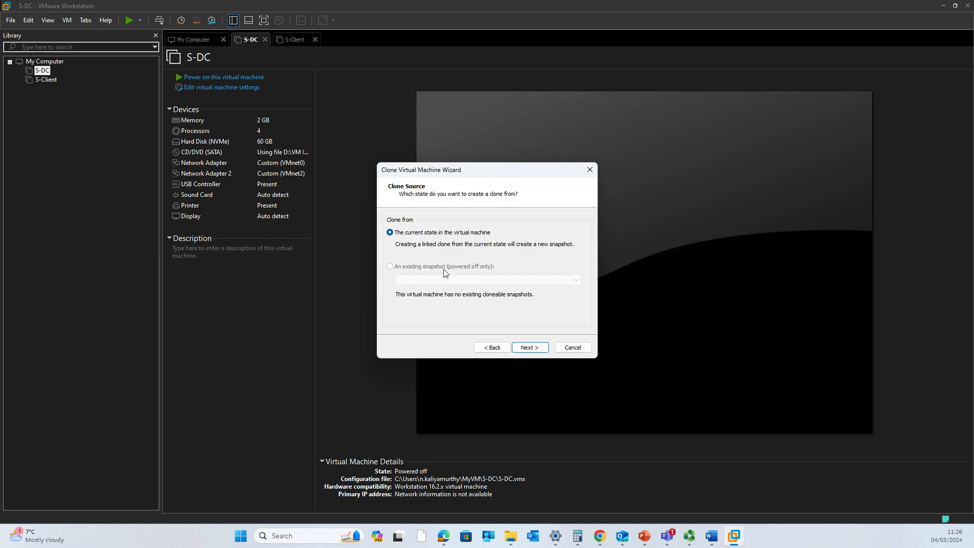
click(531, 347)
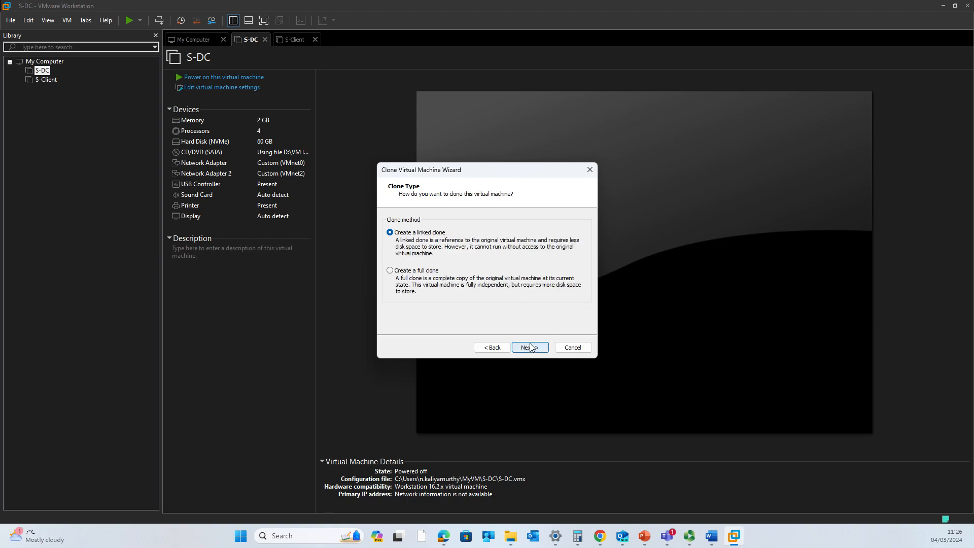
click(498, 350)
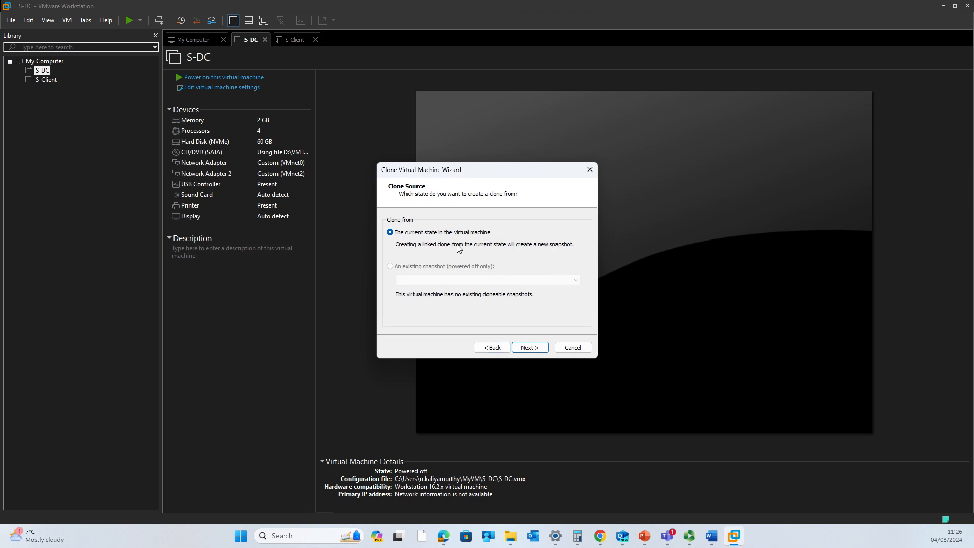
click(527, 349)
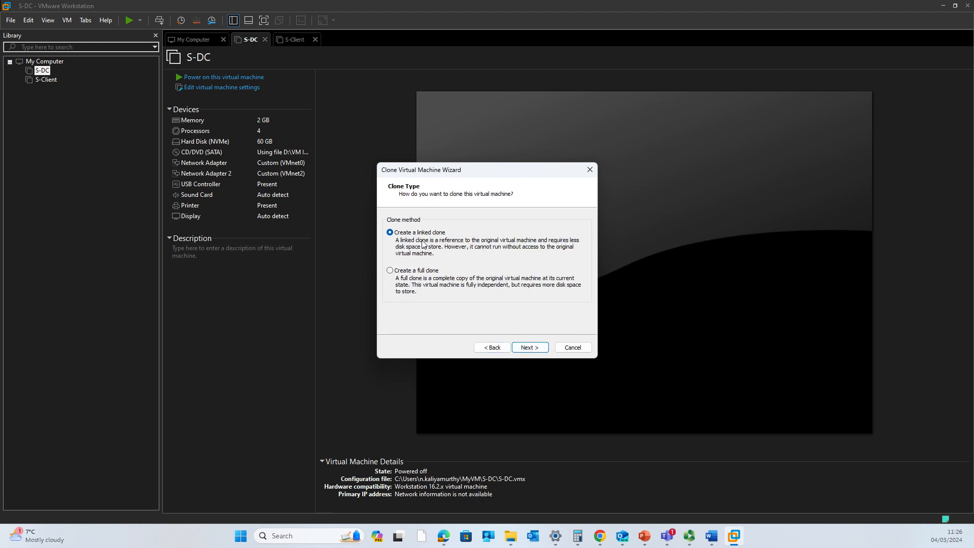
click(425, 282)
Name the clone L-Server in place of 'Clone of S-DC'
click(530, 347)
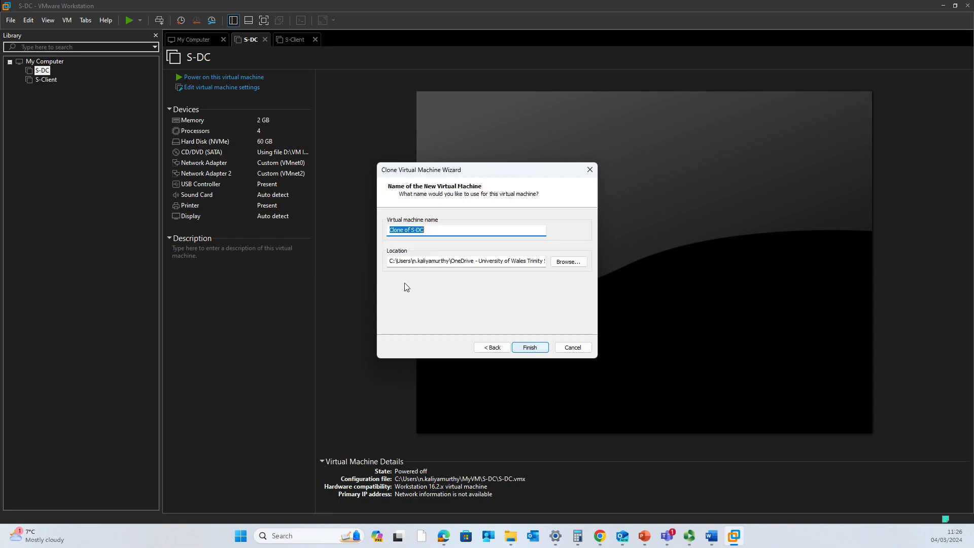
click(432, 229)
drag(432, 229, 357, 229)
text(L-Server)
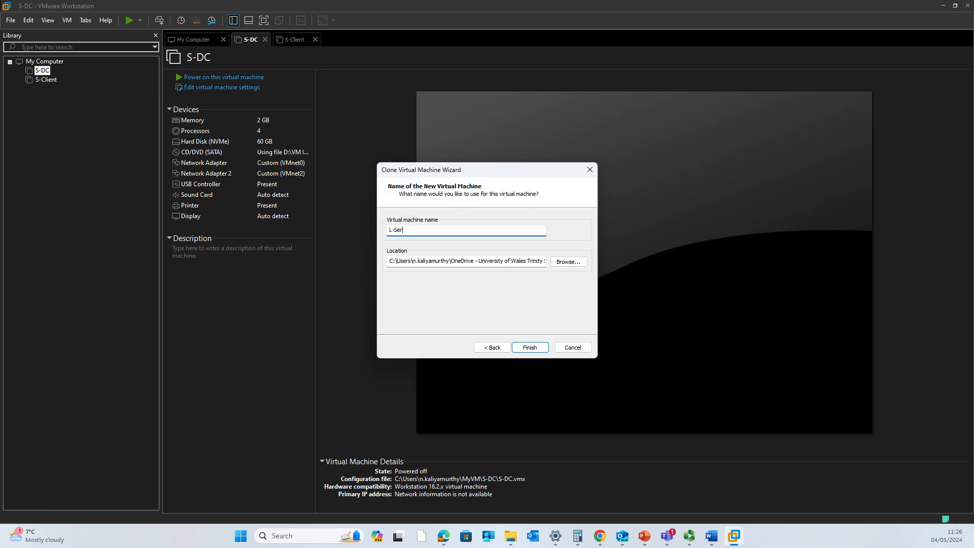
Browse to the MyVM folder under the user profile on C: for the clone location
click(568, 262)
scroll(453, 266, up, 5)
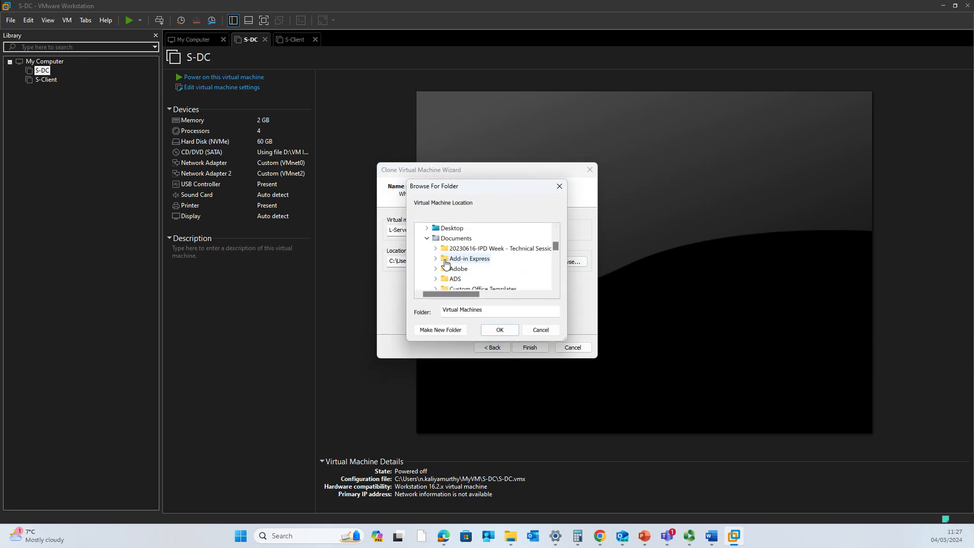
click(426, 269)
scroll(425, 274, up, 5)
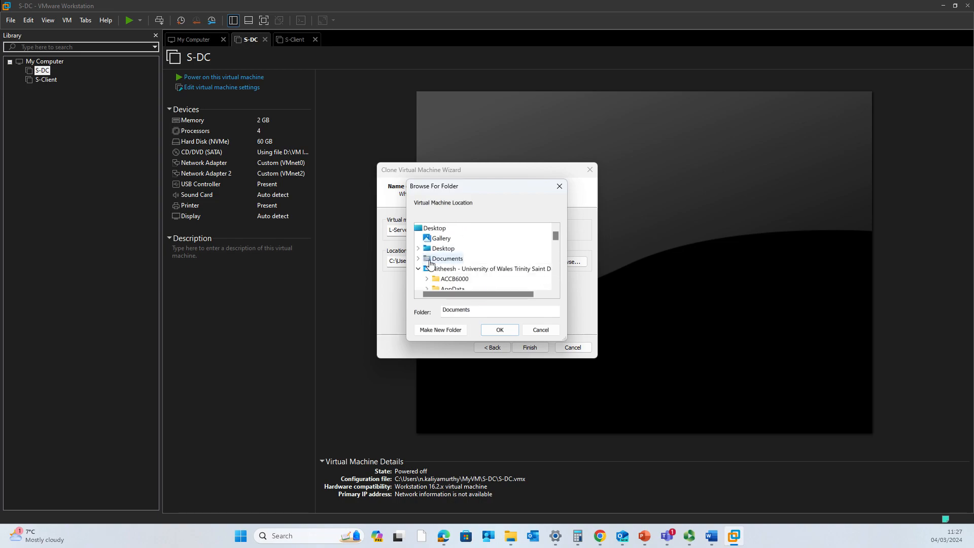
scroll(422, 280, down, 4)
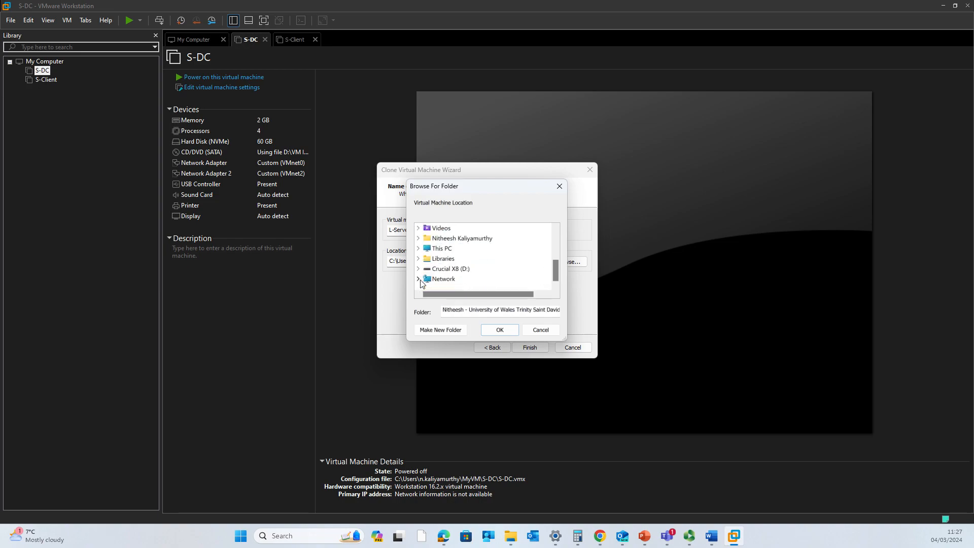
click(418, 249)
click(426, 248)
scroll(440, 277, down, 3)
scroll(439, 274, up, 2)
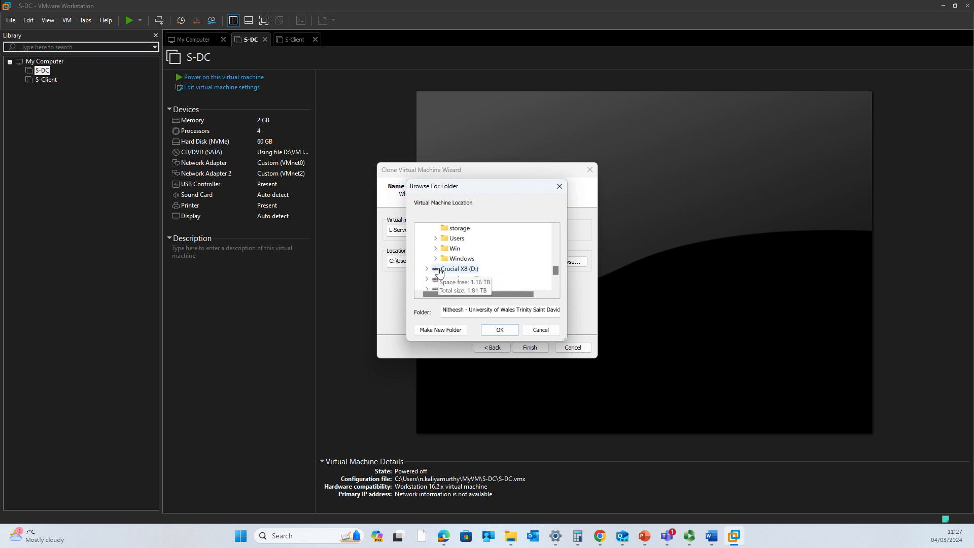
click(444, 249)
scroll(452, 258, down, 3)
click(453, 259)
click(472, 259)
Create a new folder inside MyVM and accept it as the location
click(447, 331)
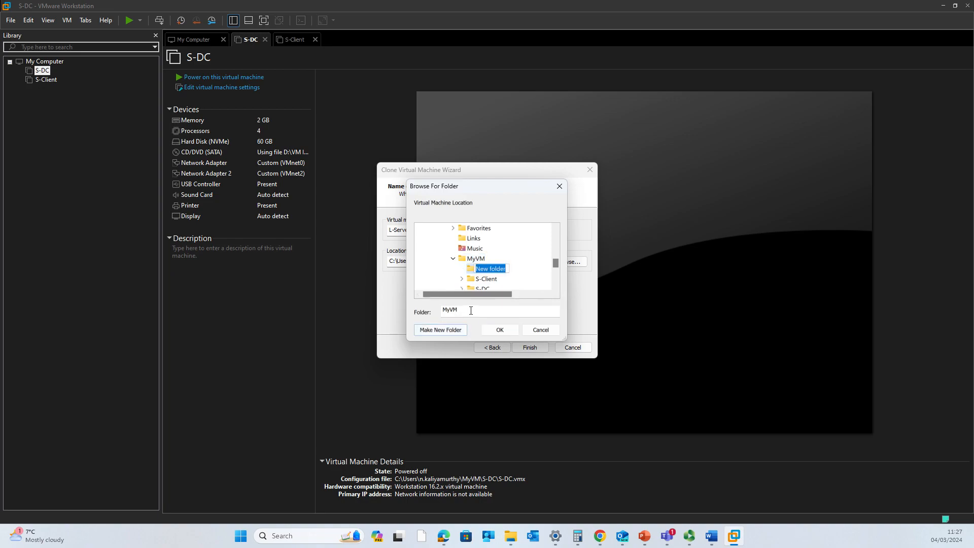
click(433, 311)
text(L-Server)
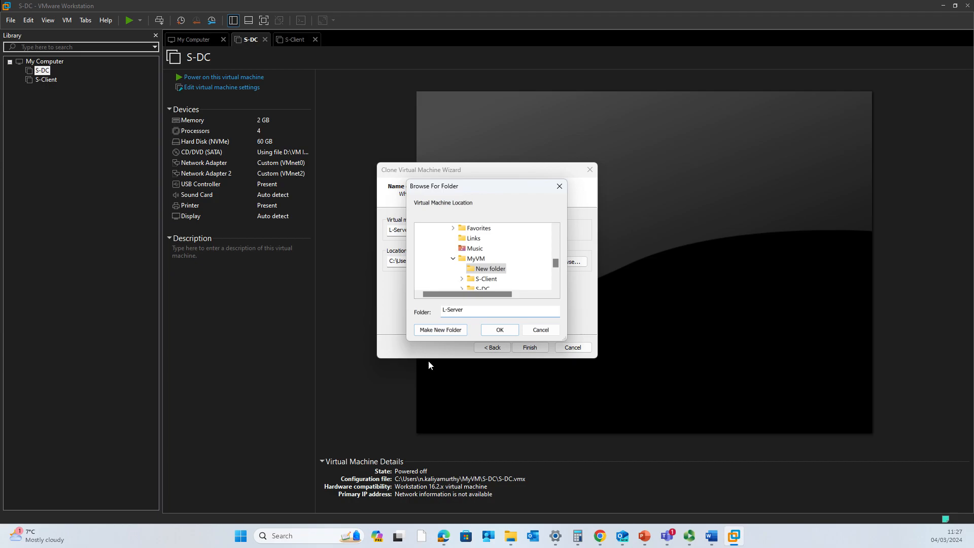
click(503, 331)
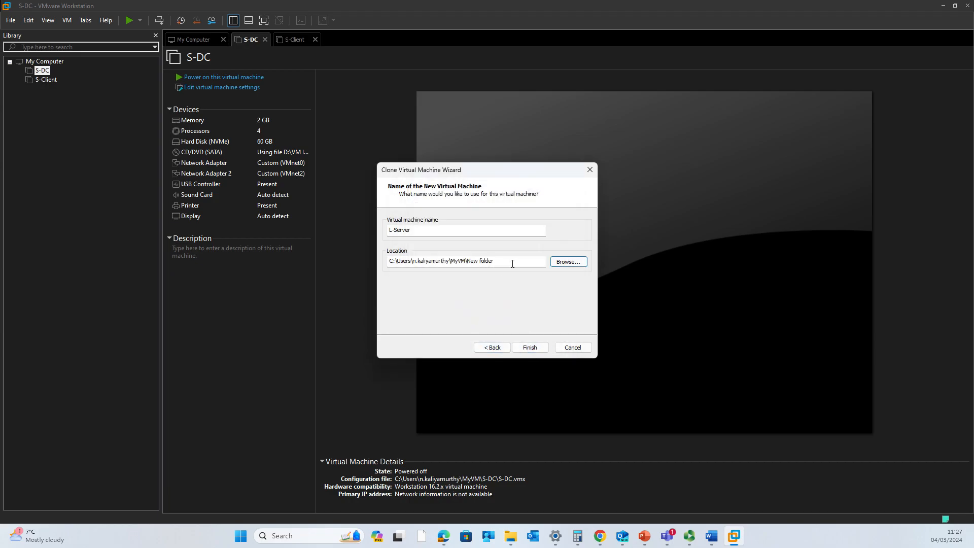
Rename the new folder to L-Server, use it as the location, and finish the full clone
click(569, 263)
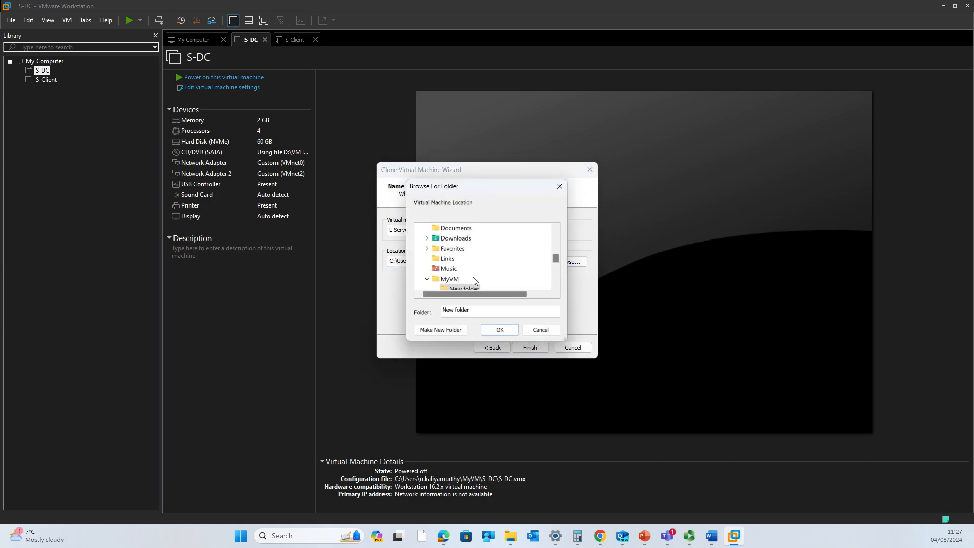
scroll(469, 286, down, 1)
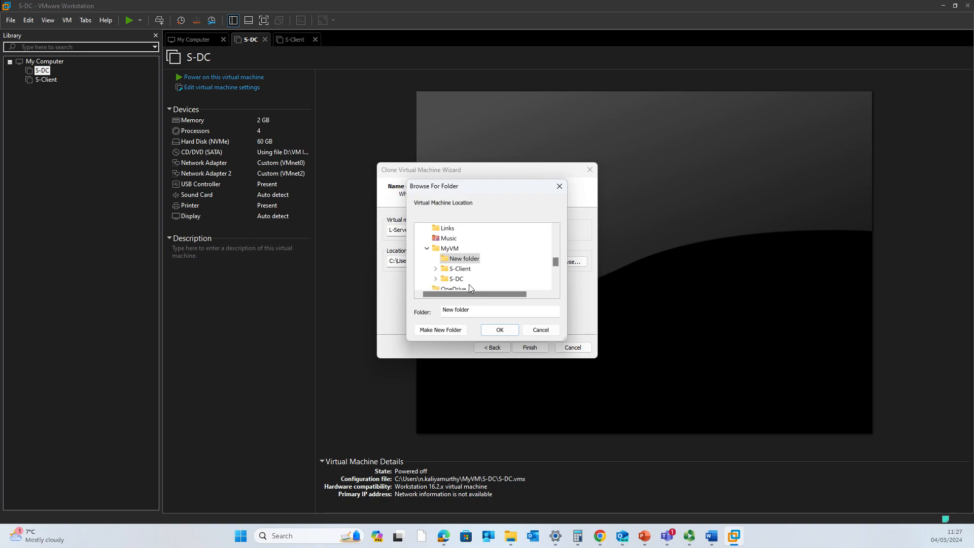
right_click(466, 259)
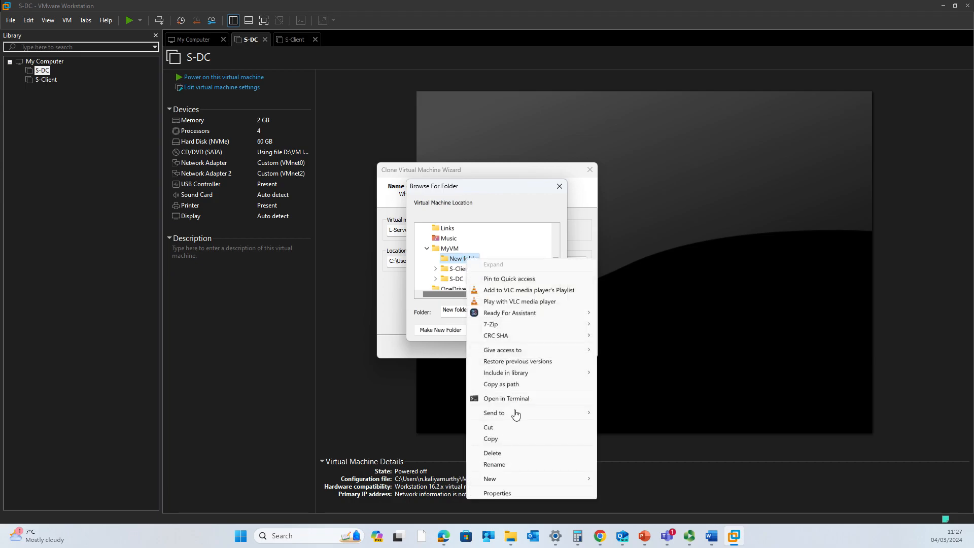
click(516, 465)
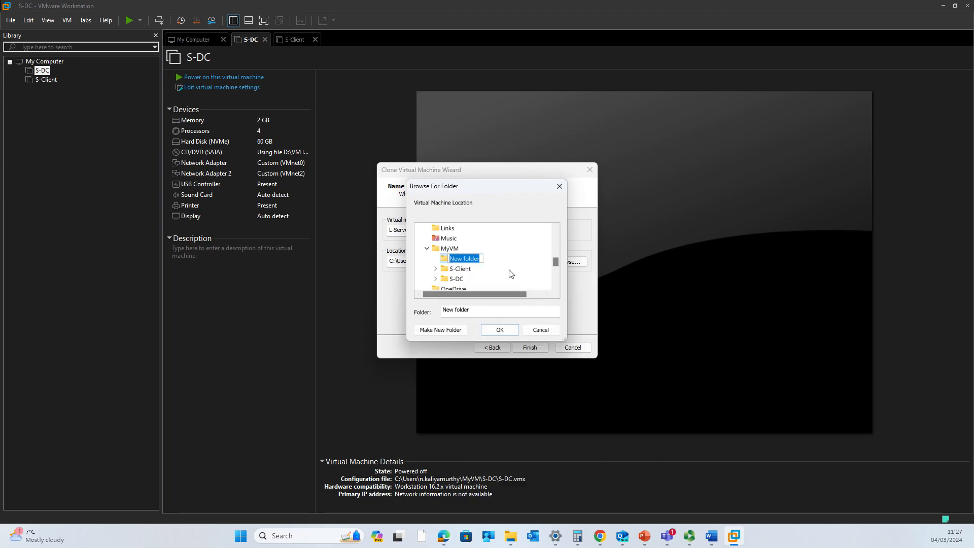
text(L-Serv)
key(Return)
click(500, 330)
click(541, 346)
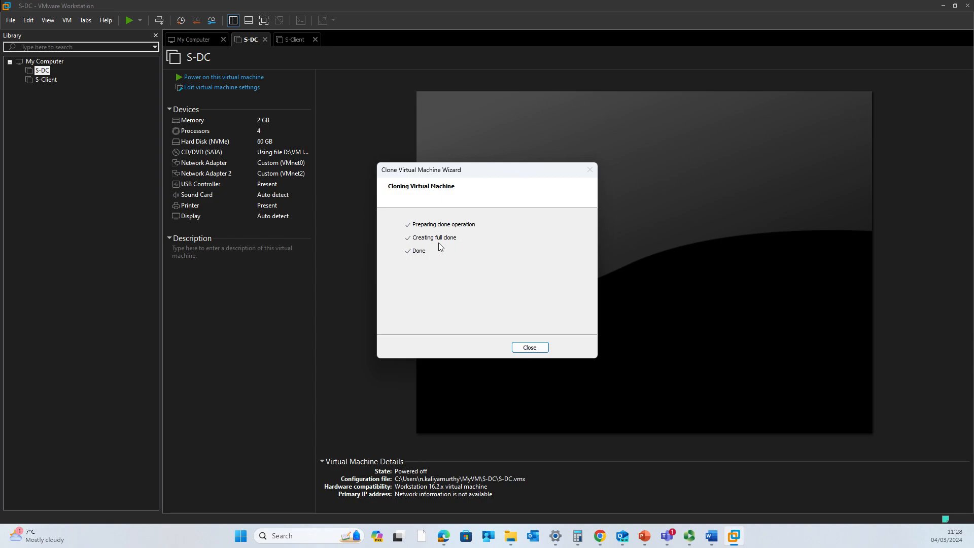
Close the finished clone wizard so the new L-Server machine shows in the library
click(533, 348)
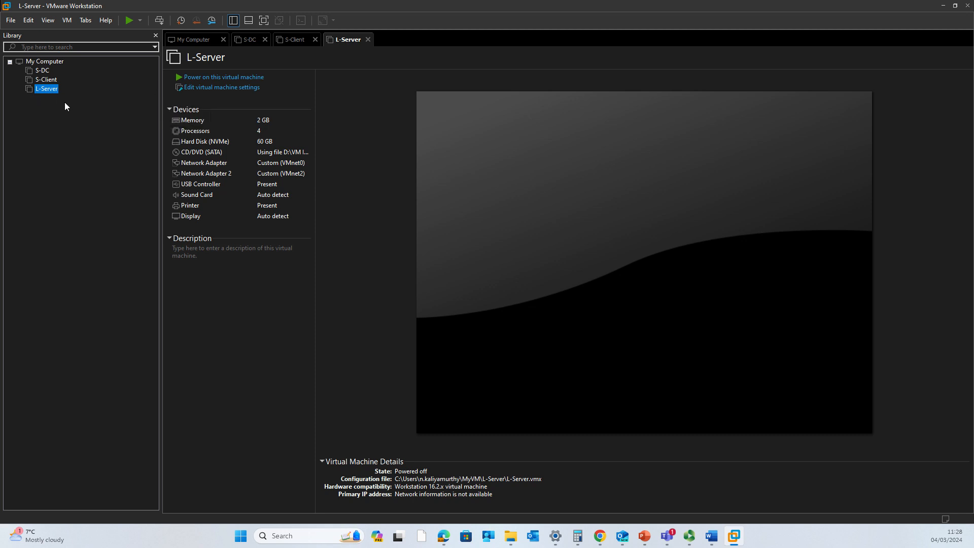
View the advanced settings of L-Server's first network adapter, then cancel without changes
click(211, 89)
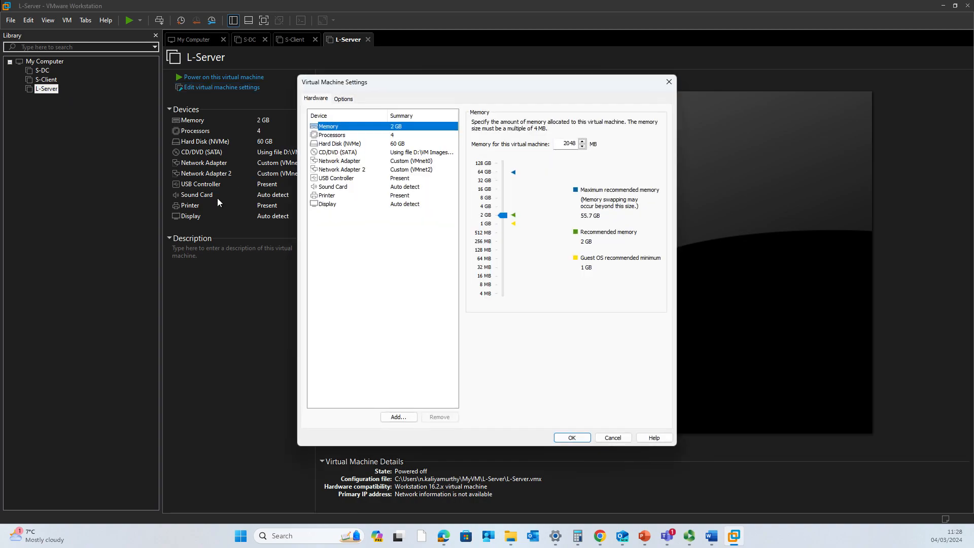
click(411, 161)
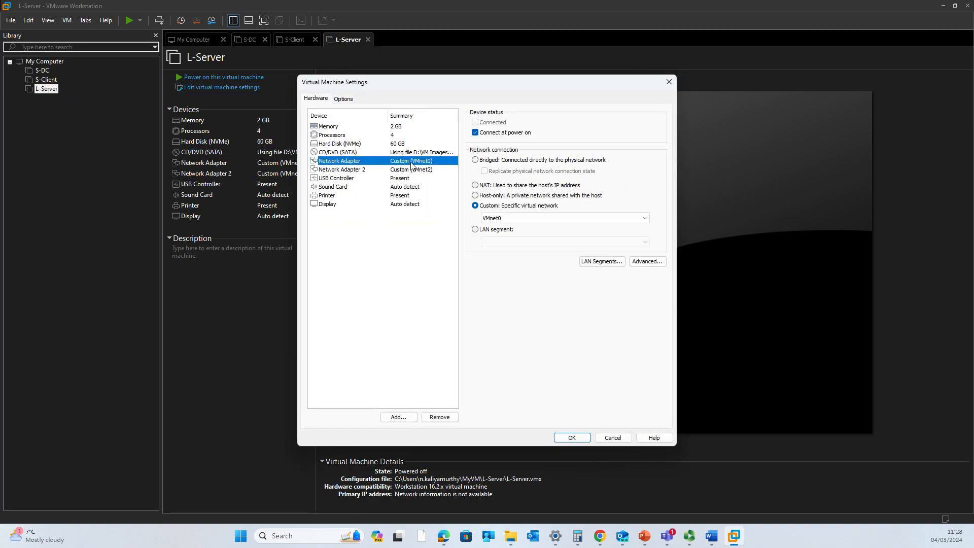
click(644, 264)
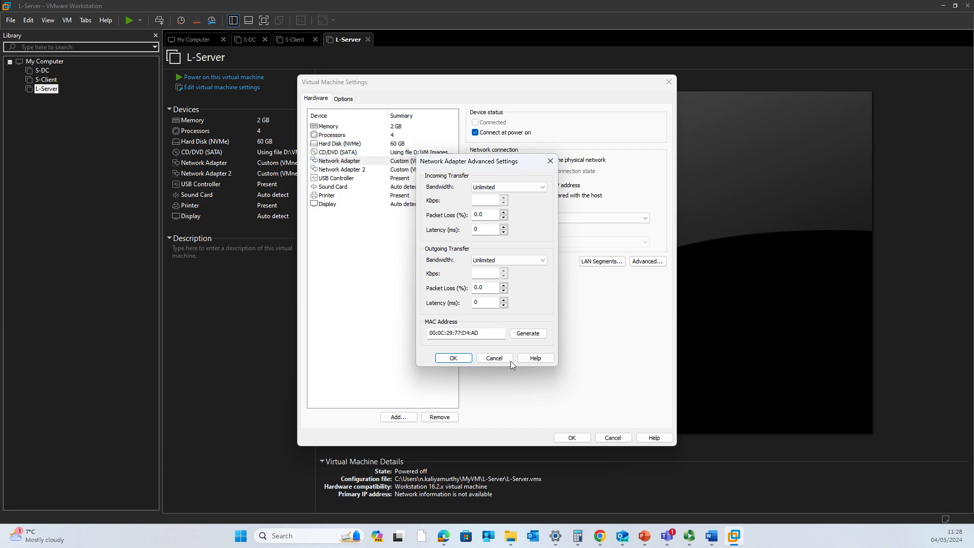
click(494, 358)
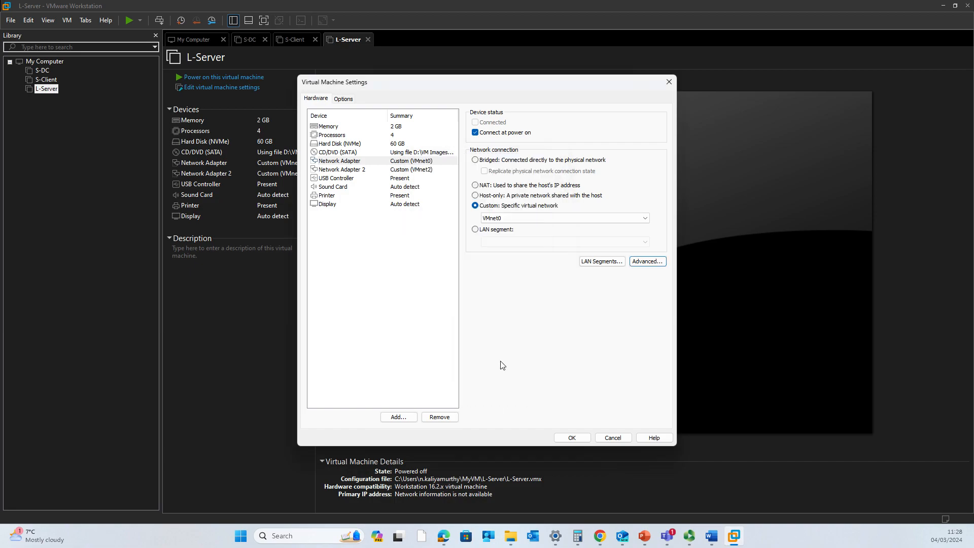
click(613, 437)
Inspect S-DC's first adapter MAC address, cancel out unchanged, and select L-Server again
click(42, 71)
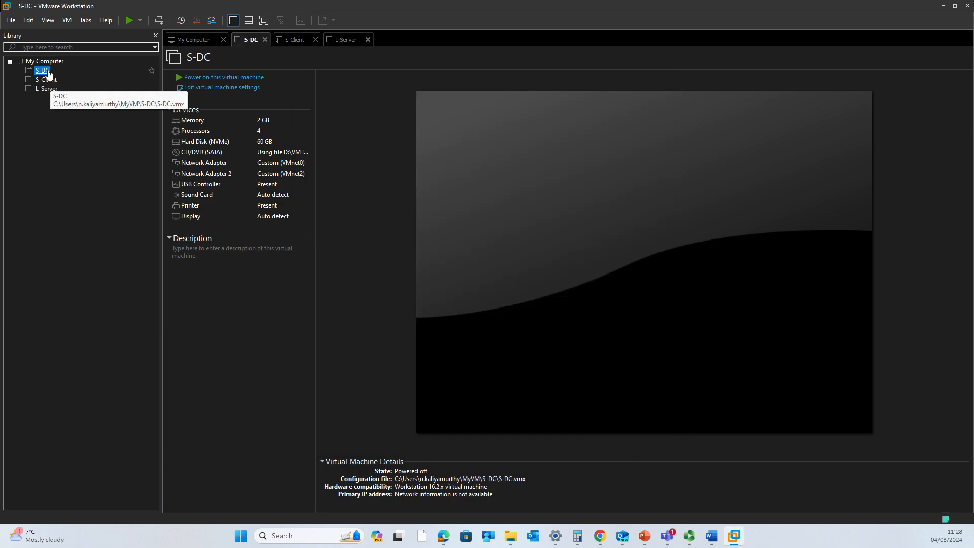
click(196, 97)
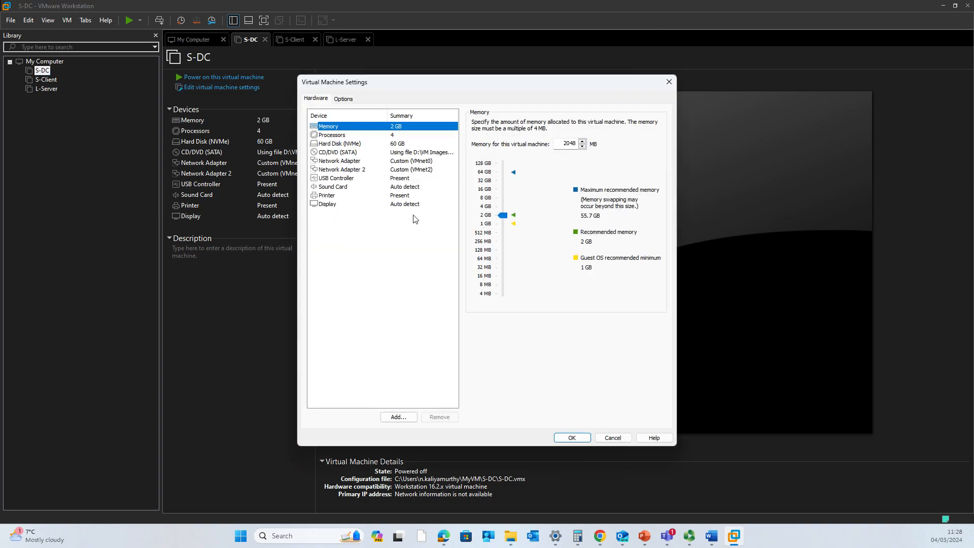
click(407, 161)
click(655, 264)
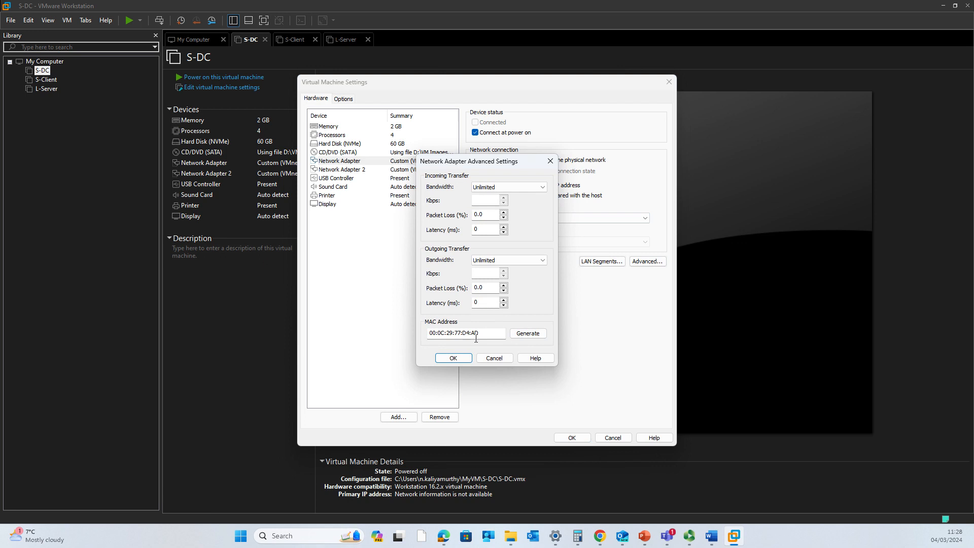
drag(485, 335, 413, 334)
click(489, 359)
click(613, 437)
click(46, 89)
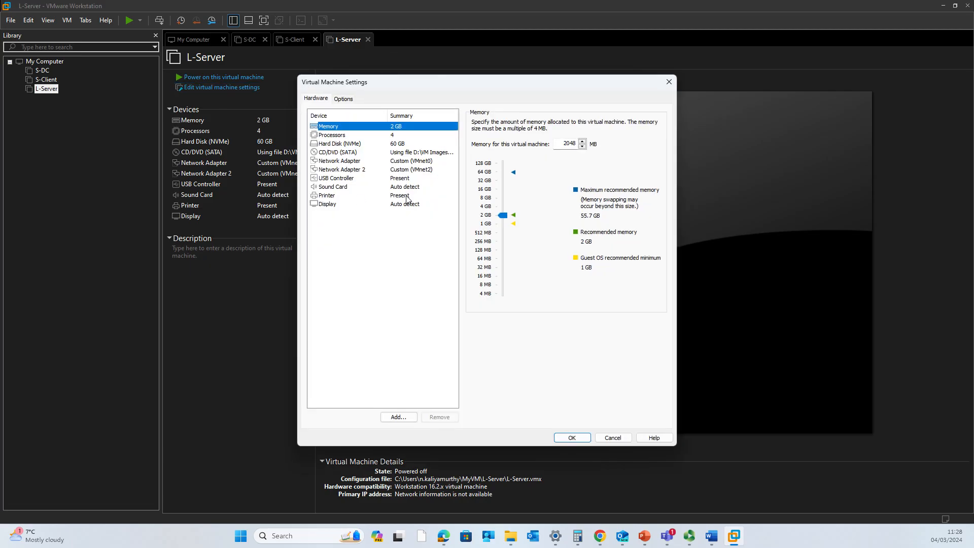
Generate fresh MAC addresses for Network Adapter and Network Adapter 2, then save L-Server's settings
click(418, 160)
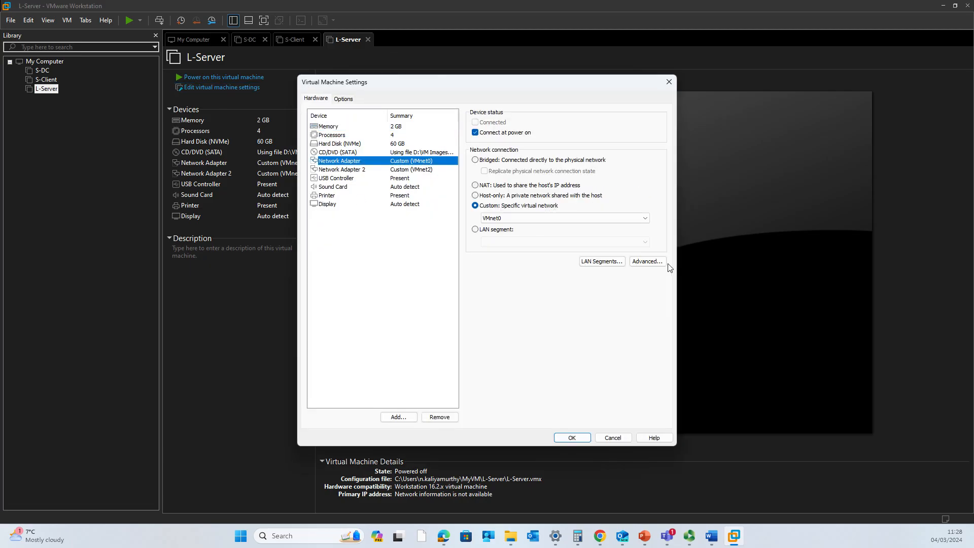
click(647, 261)
click(528, 335)
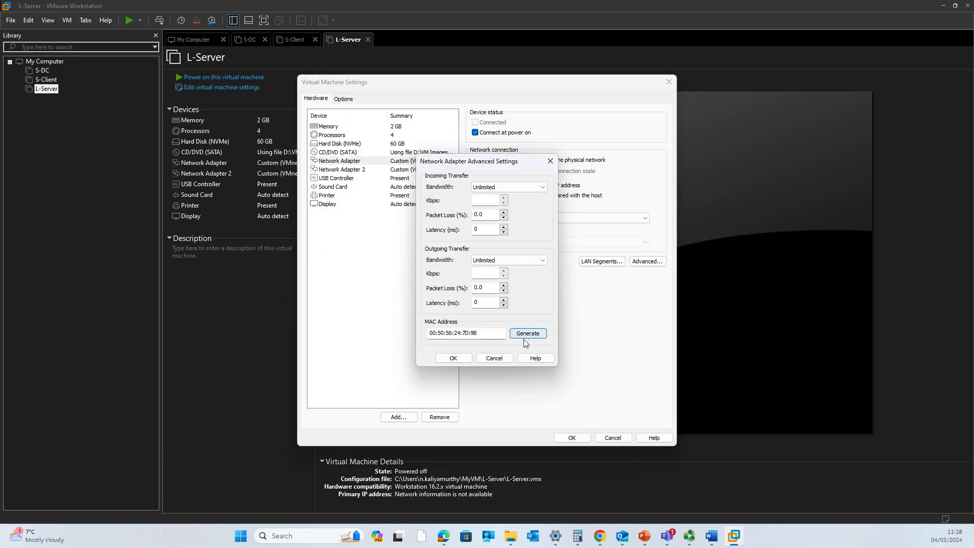
click(453, 358)
click(408, 169)
click(642, 264)
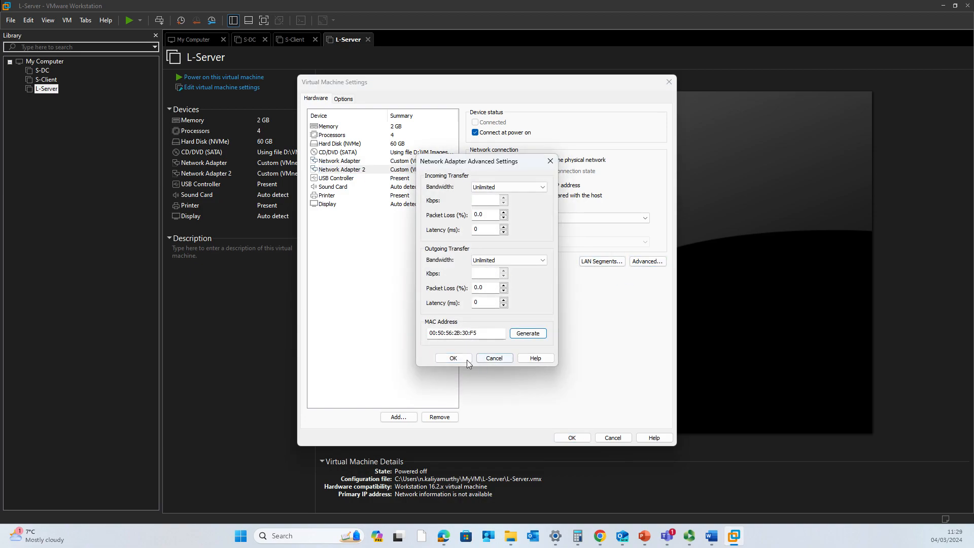
click(453, 358)
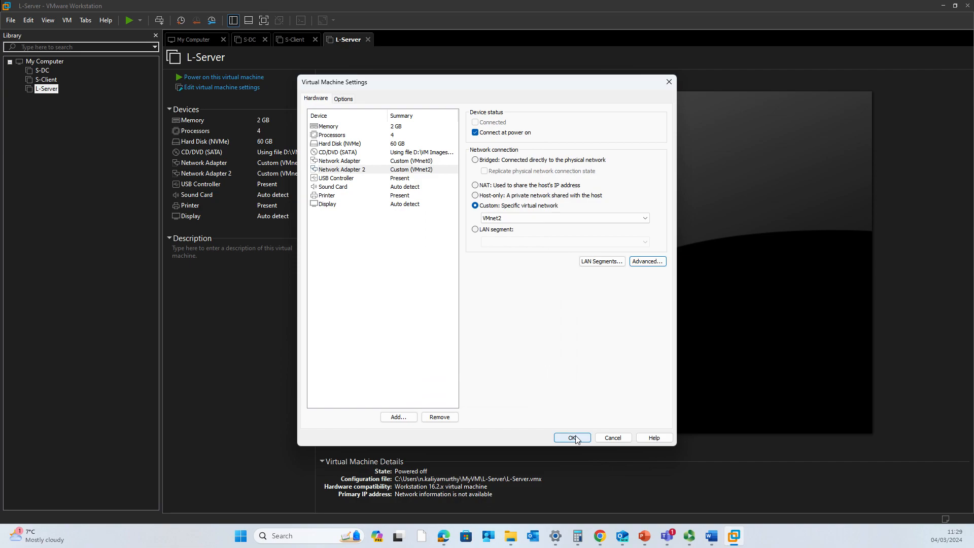
click(420, 170)
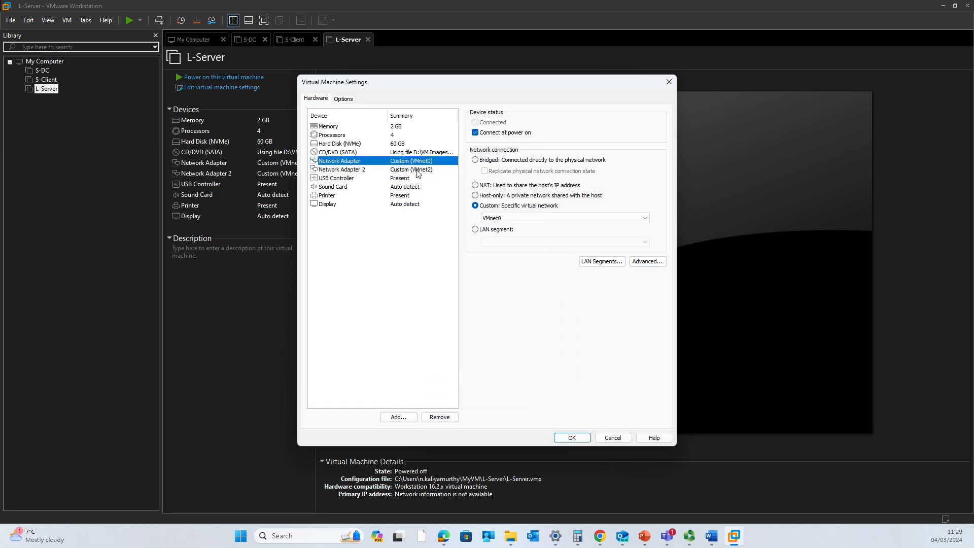
click(572, 438)
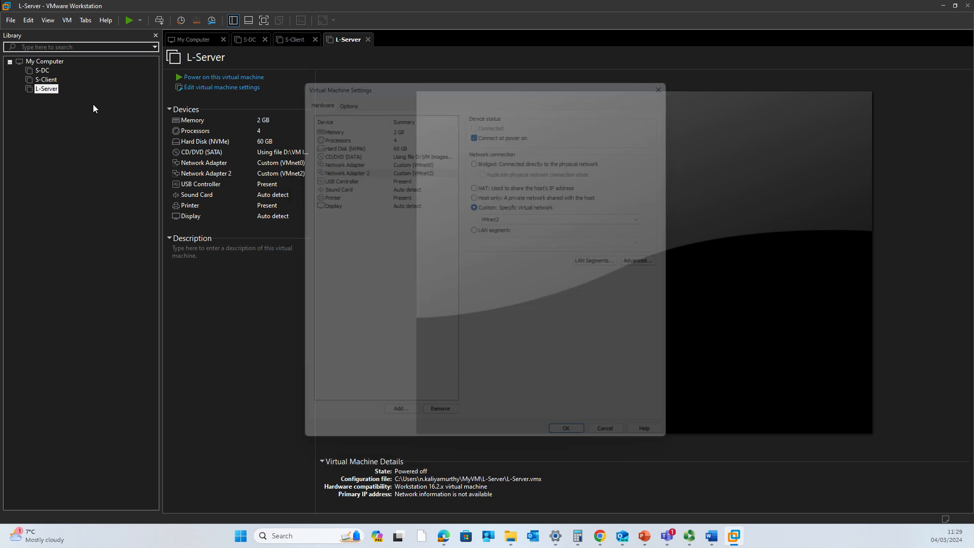
Start a full clone of S-Client from its current state
click(48, 81)
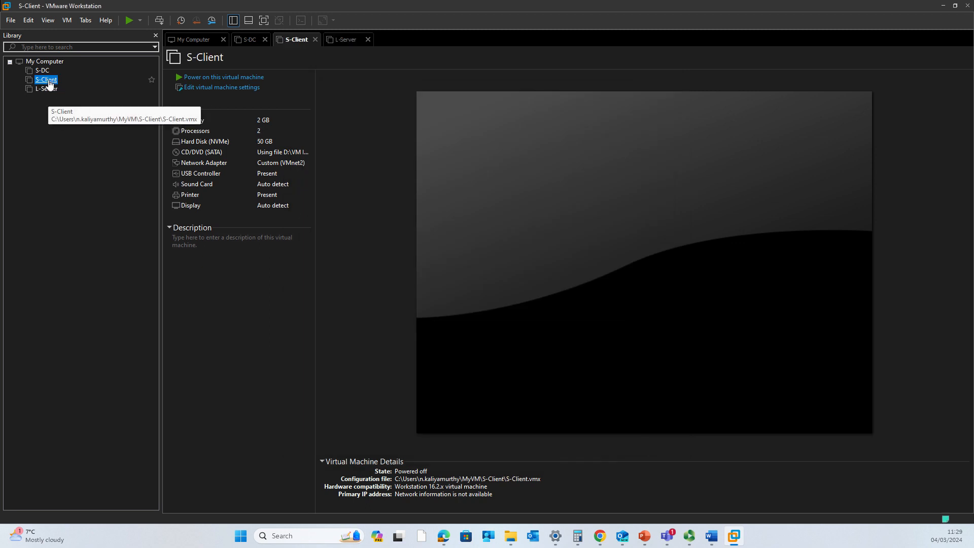
right_click(49, 83)
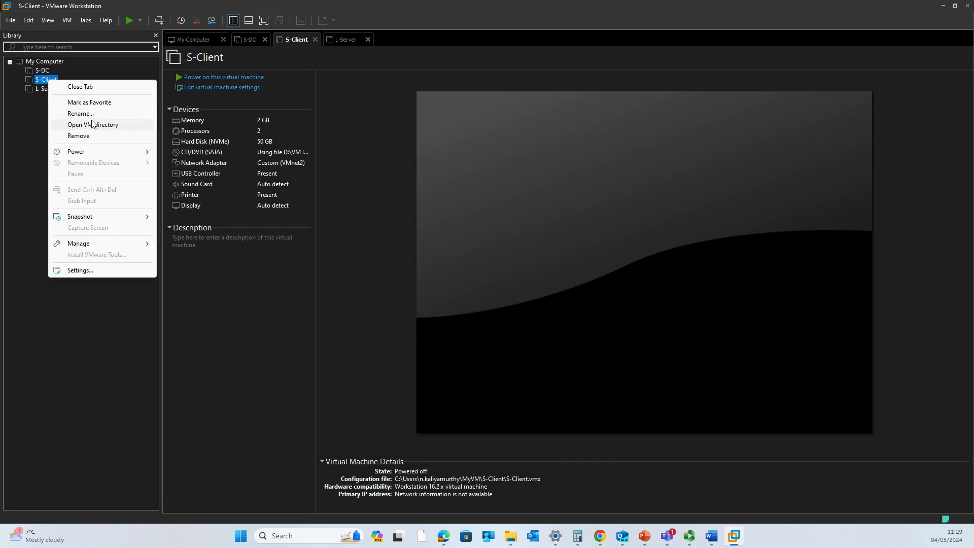
mouse_move(121, 249)
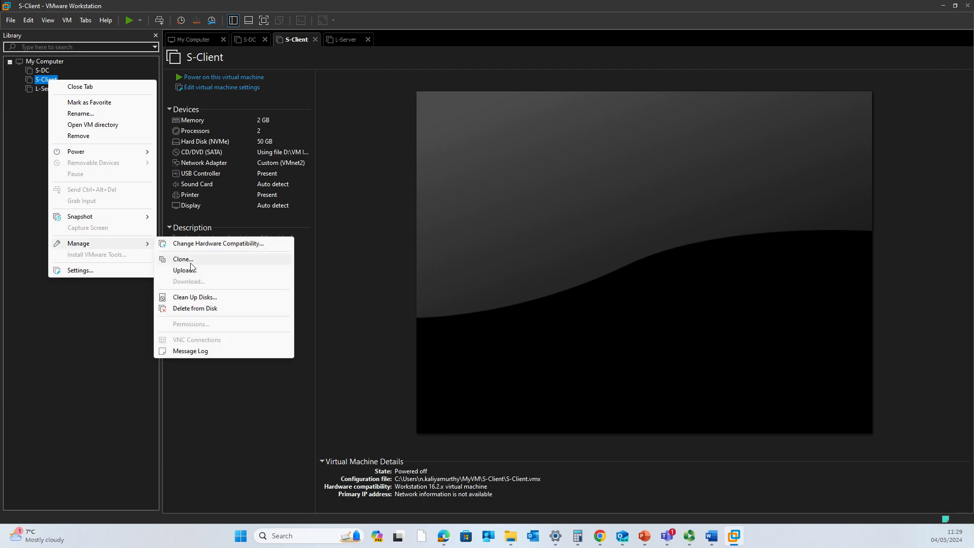
click(197, 260)
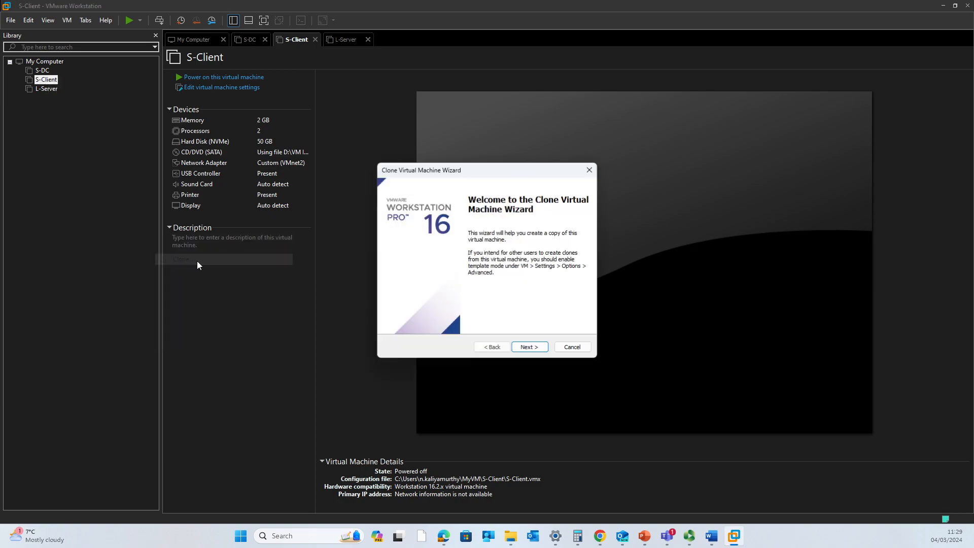
click(540, 349)
click(529, 347)
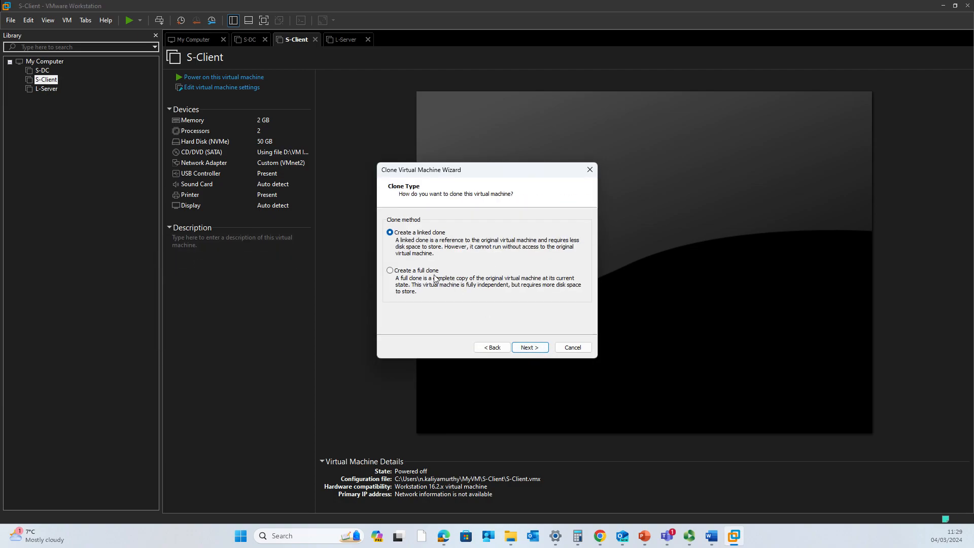
click(411, 271)
click(541, 349)
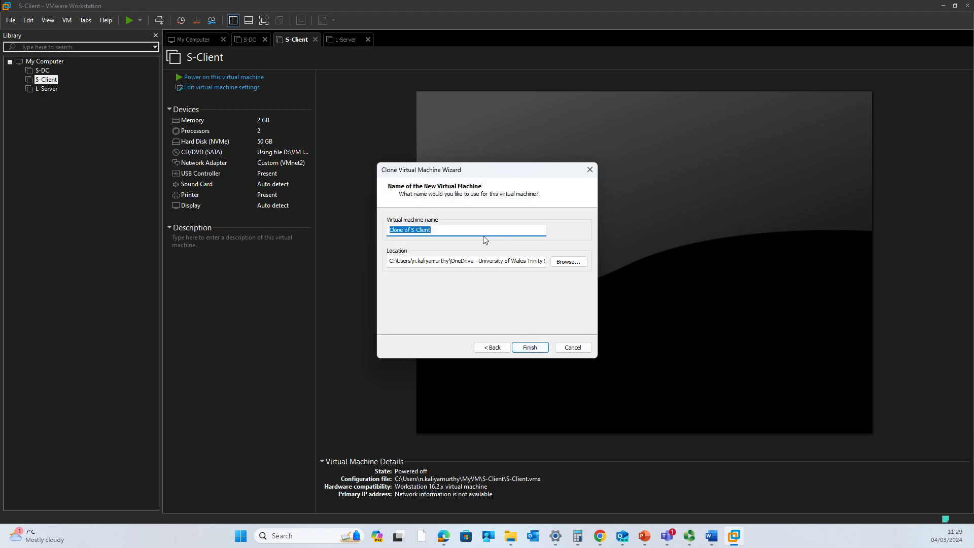
Name the clone L-Client and browse to the MyVM folder for its location
text(L)
click(567, 261)
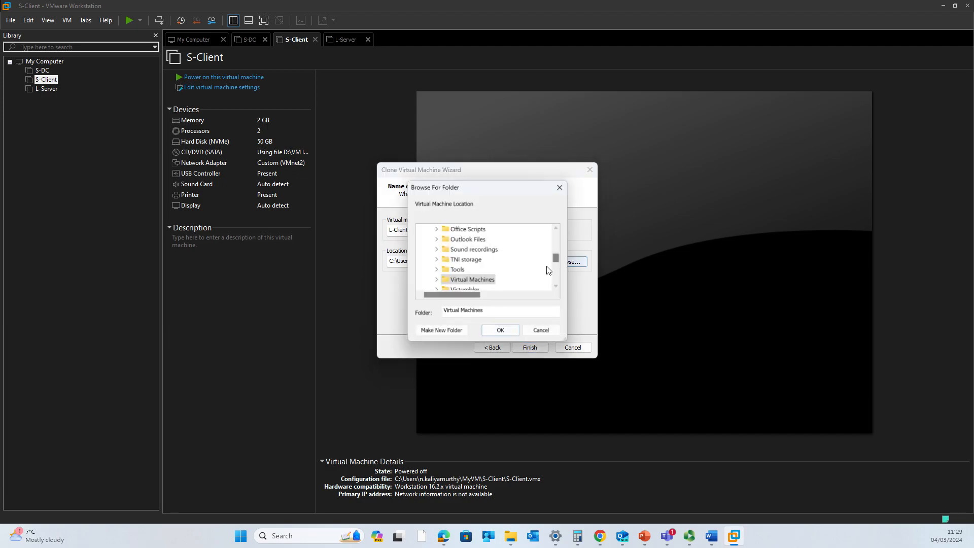
scroll(435, 274, down, 5)
scroll(435, 284, down, 3)
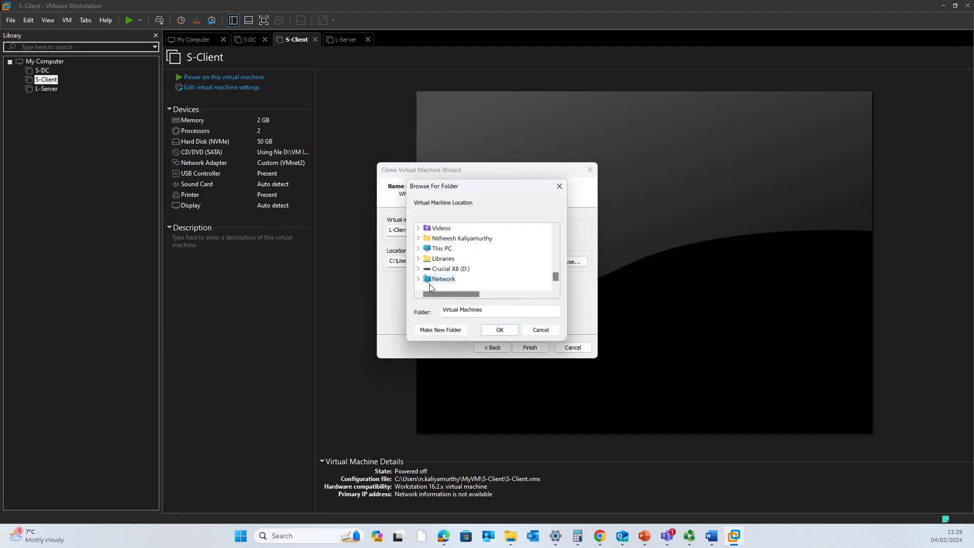
click(419, 249)
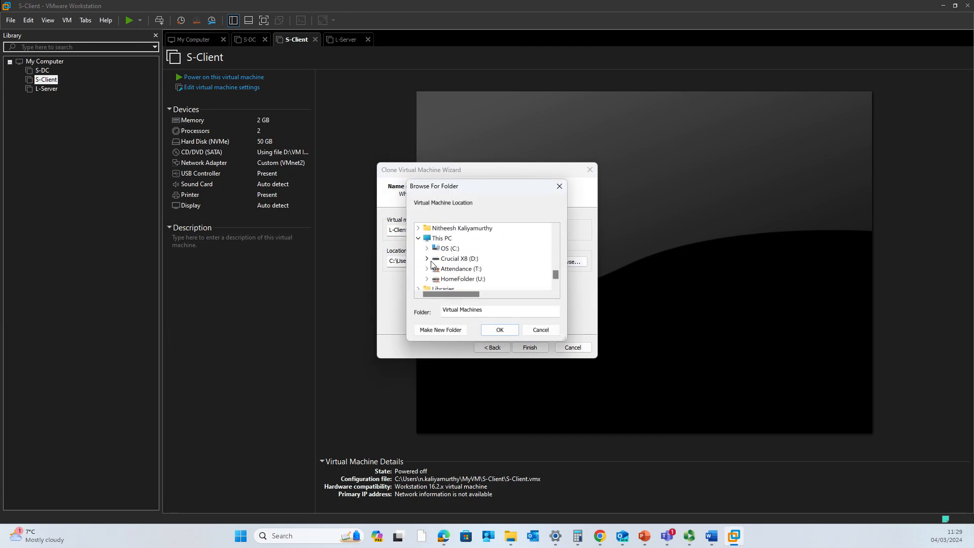
click(430, 258)
scroll(431, 263, down, 5)
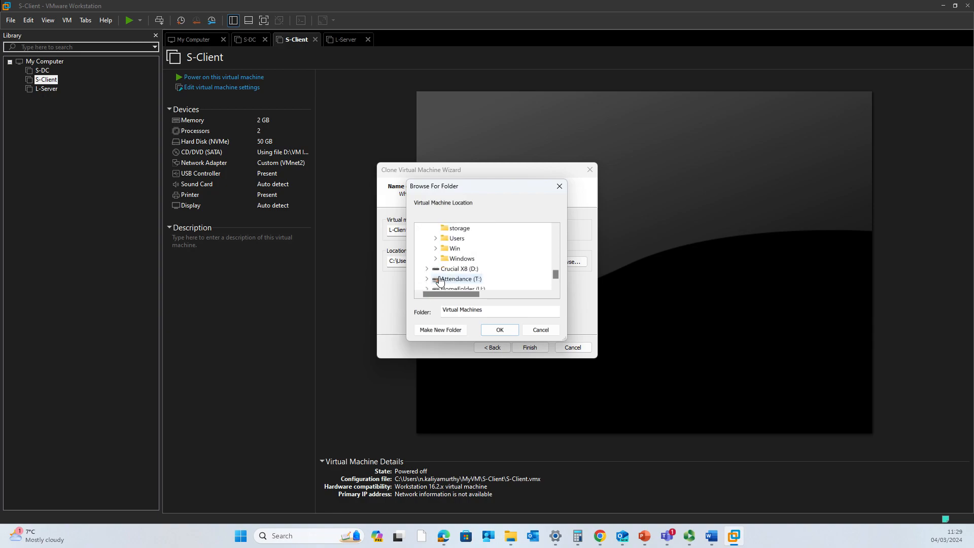
click(435, 239)
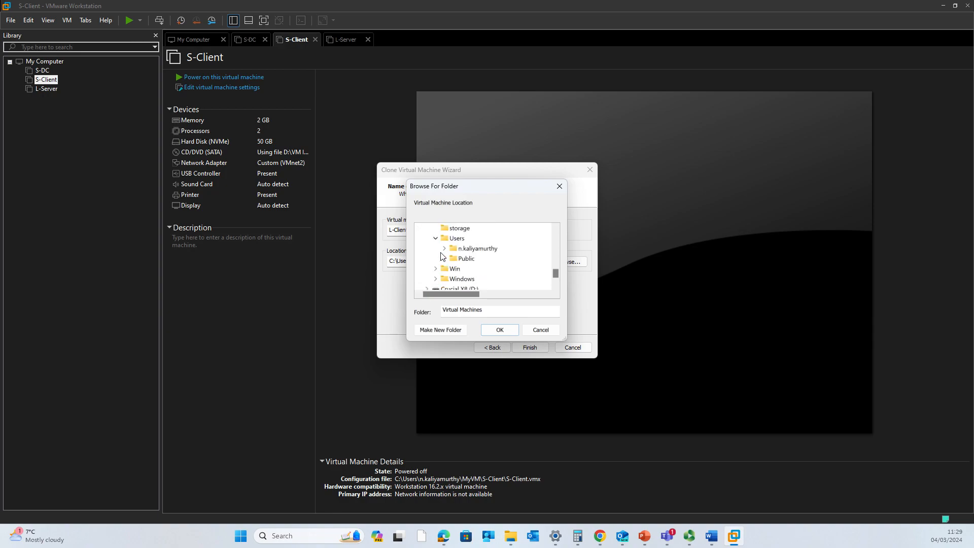
click(445, 249)
double_click(474, 258)
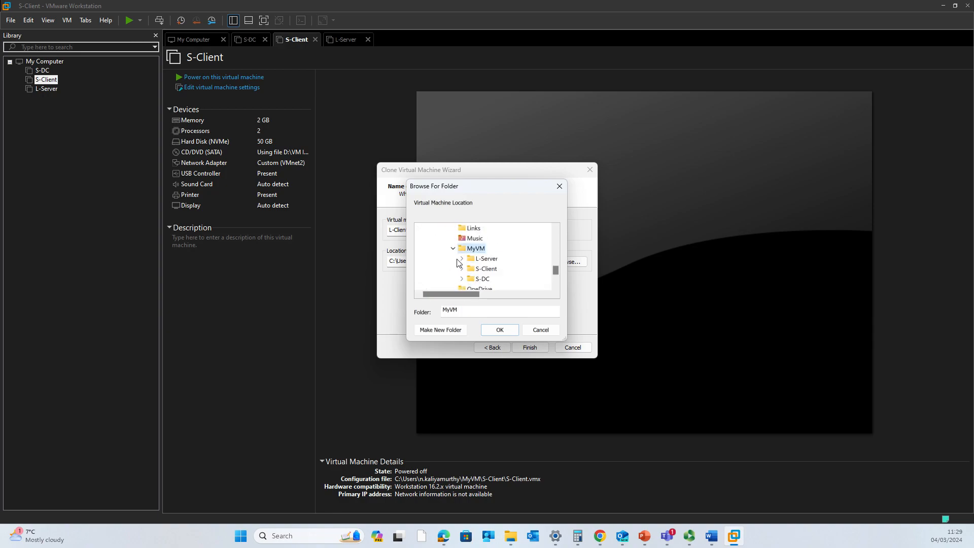
Make a new L-Client folder in MyVM as the location, then finish the clone
click(442, 332)
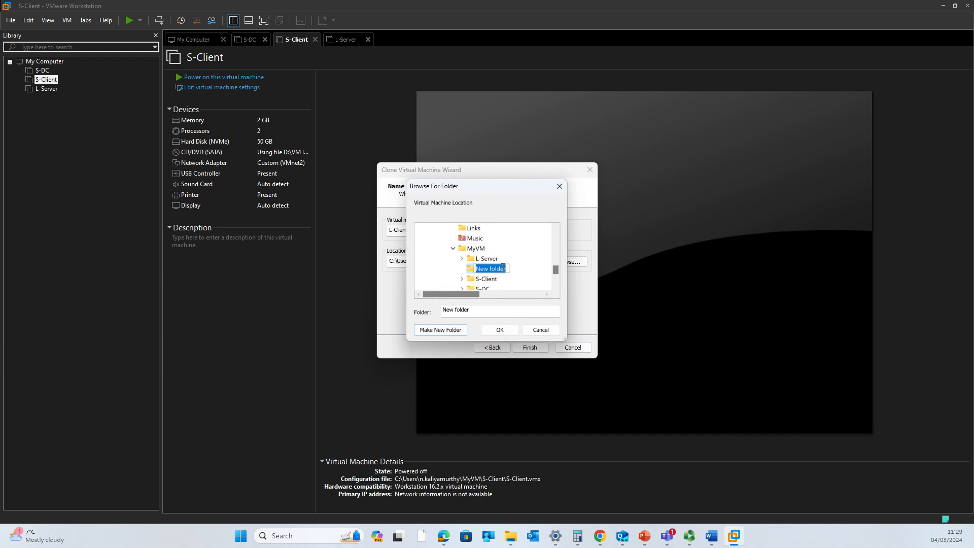
text(L)
text(-)
text(Co)
text(ient)
key(Return)
click(499, 330)
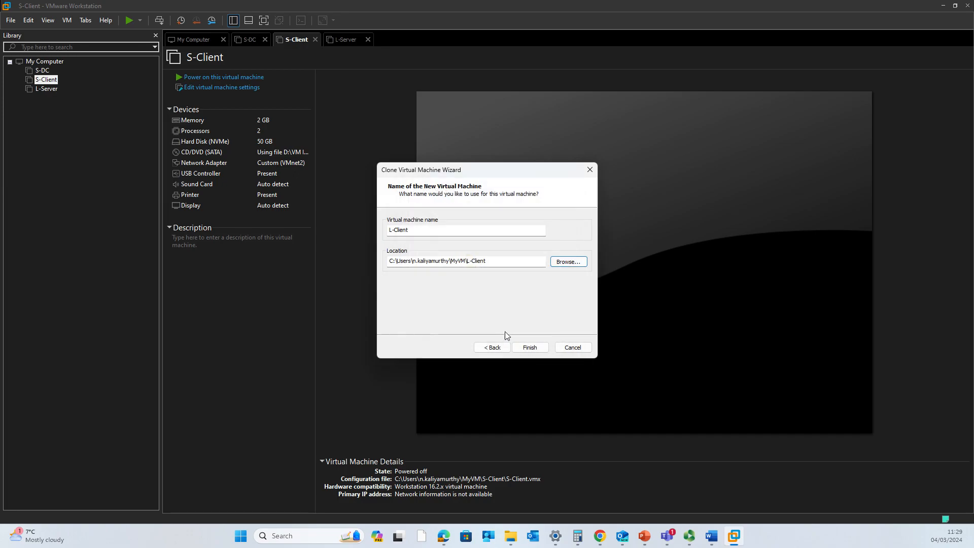
click(527, 347)
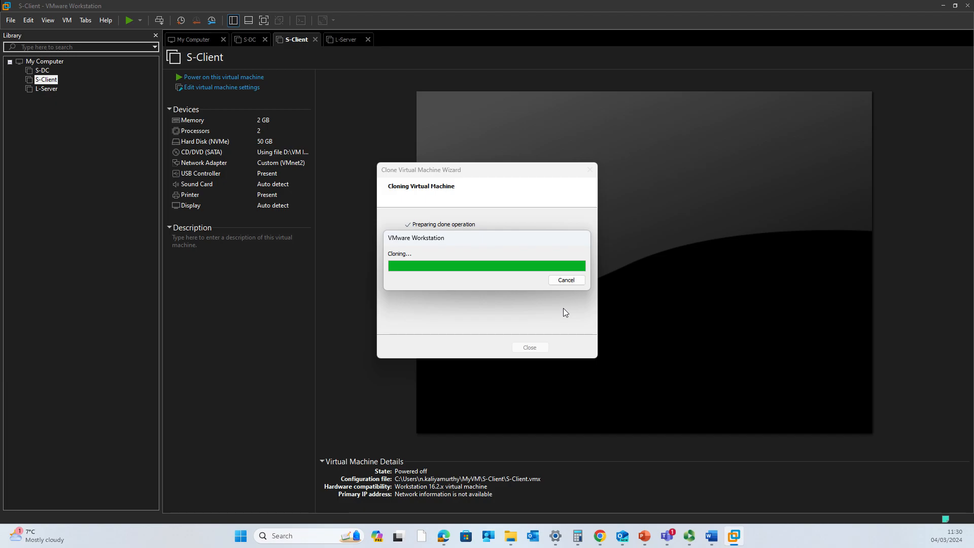
click(530, 347)
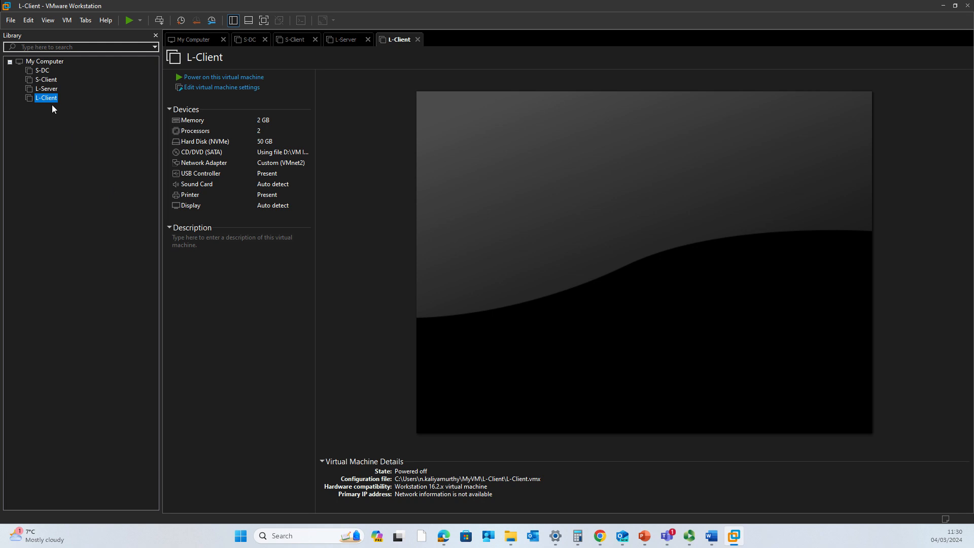
Generate MAC 00:50:56:29:1A:21 for L-Client's network adapter and save its settings
click(221, 87)
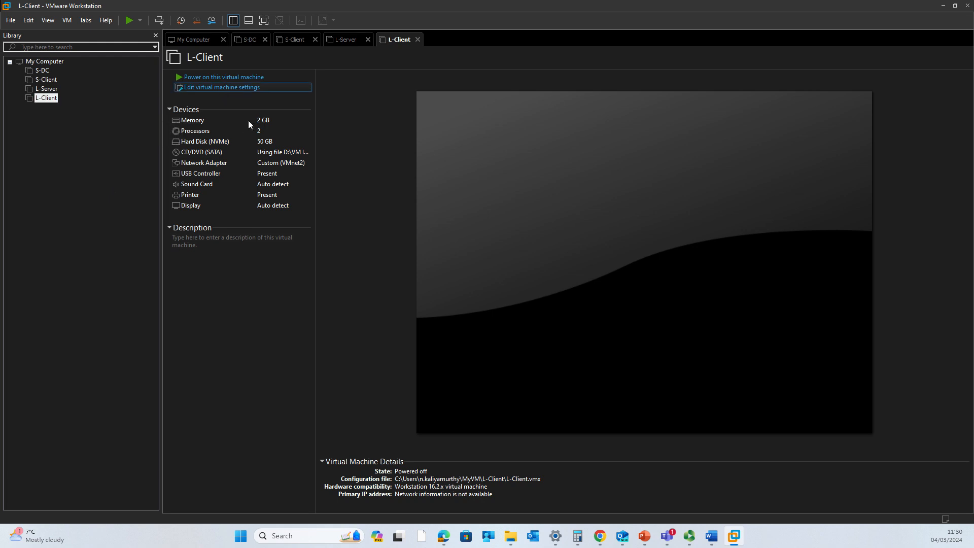
click(420, 162)
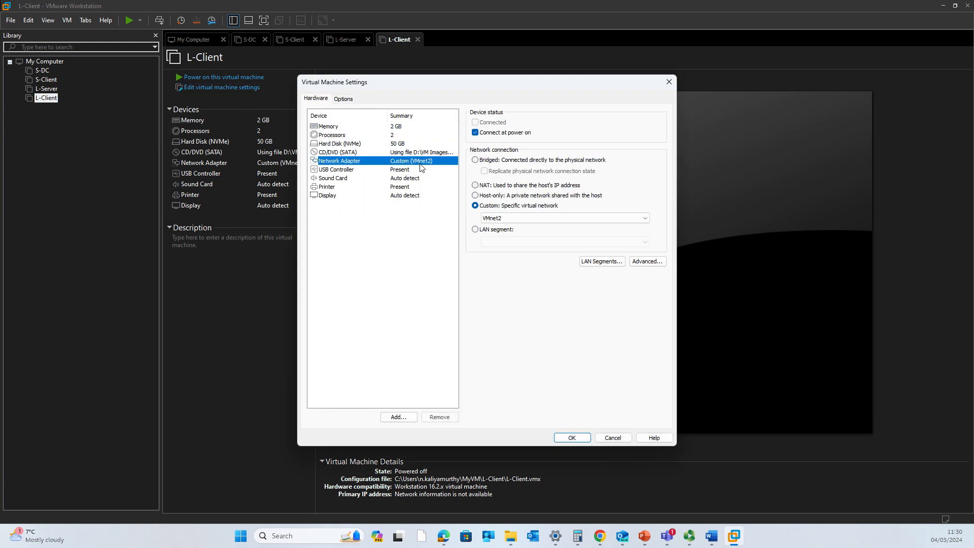
click(659, 263)
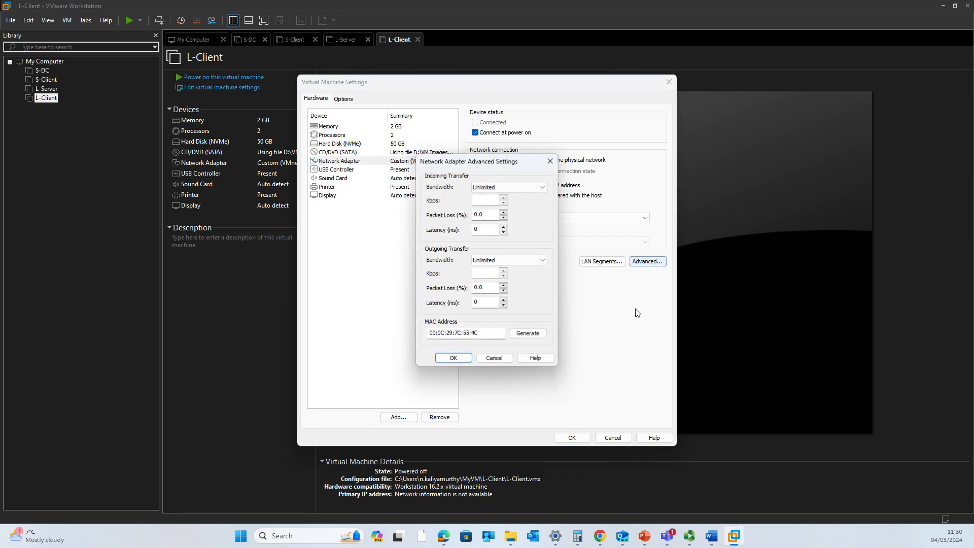
click(528, 333)
click(528, 333)
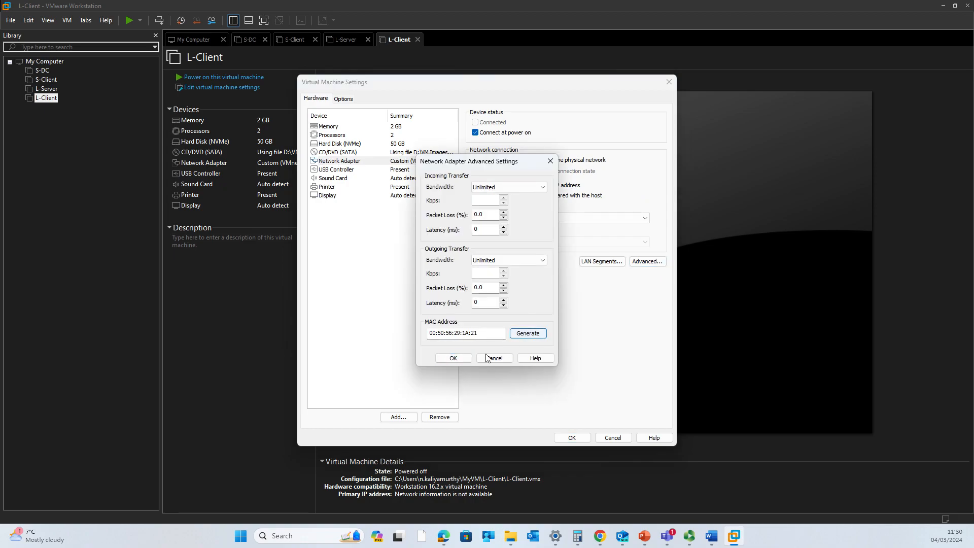
click(459, 359)
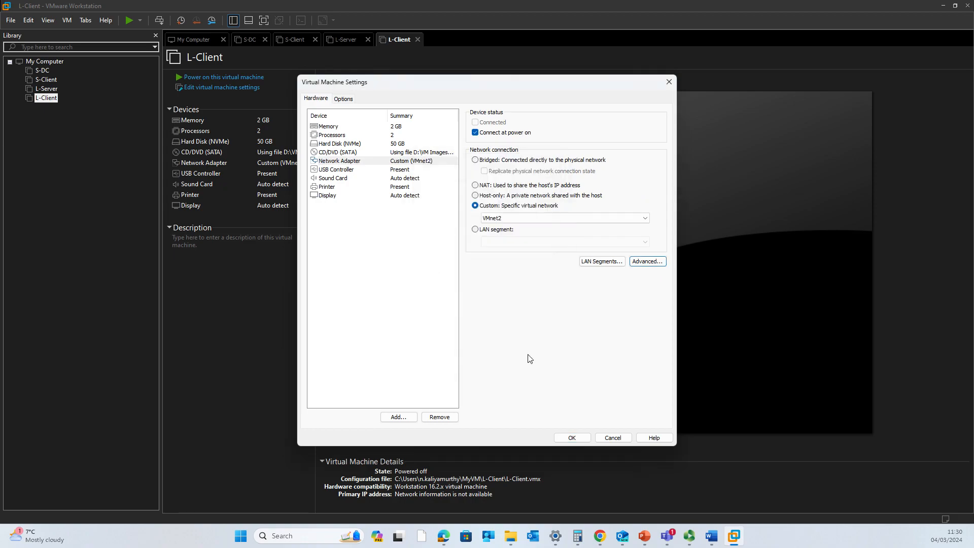
click(563, 437)
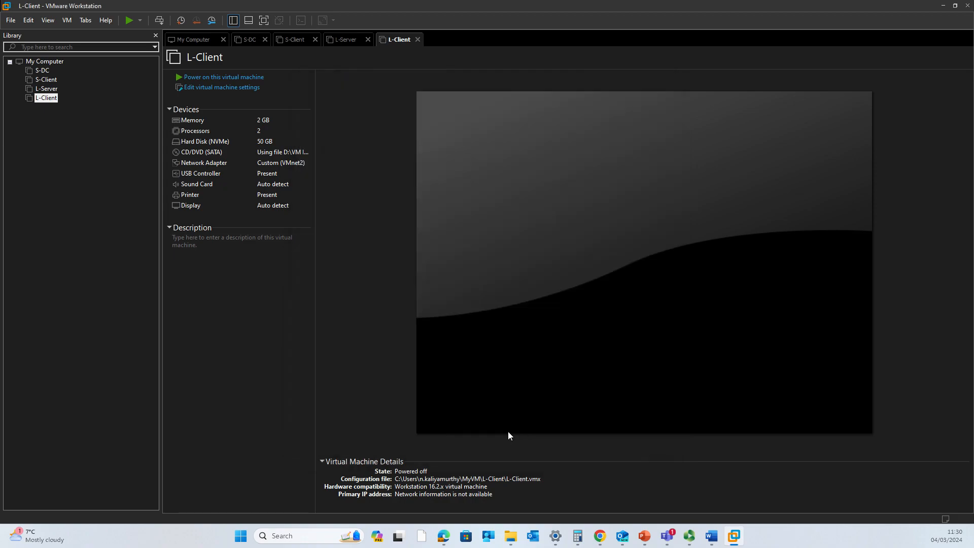
Confirm L-Server's adapters use VMnet0 and VMnet2, then power on L-Server
click(46, 89)
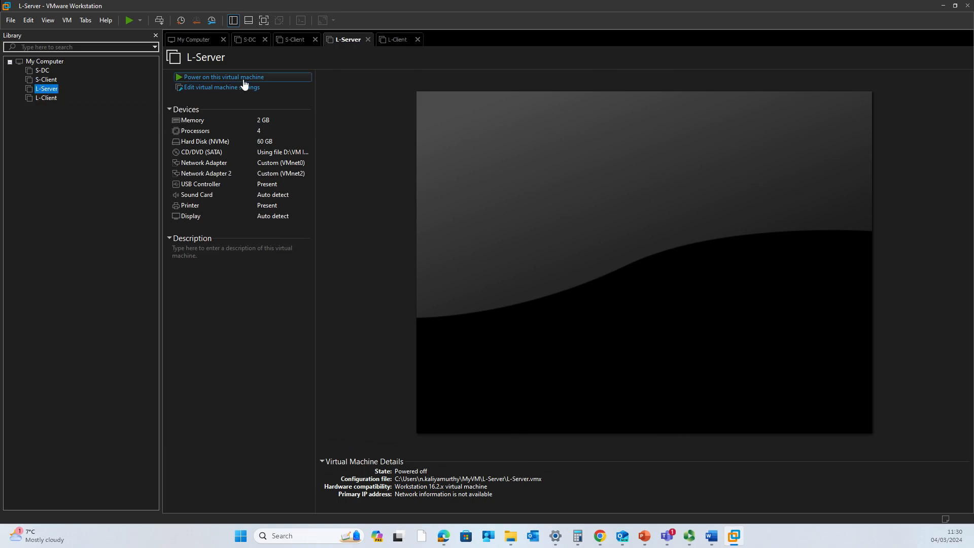
click(282, 163)
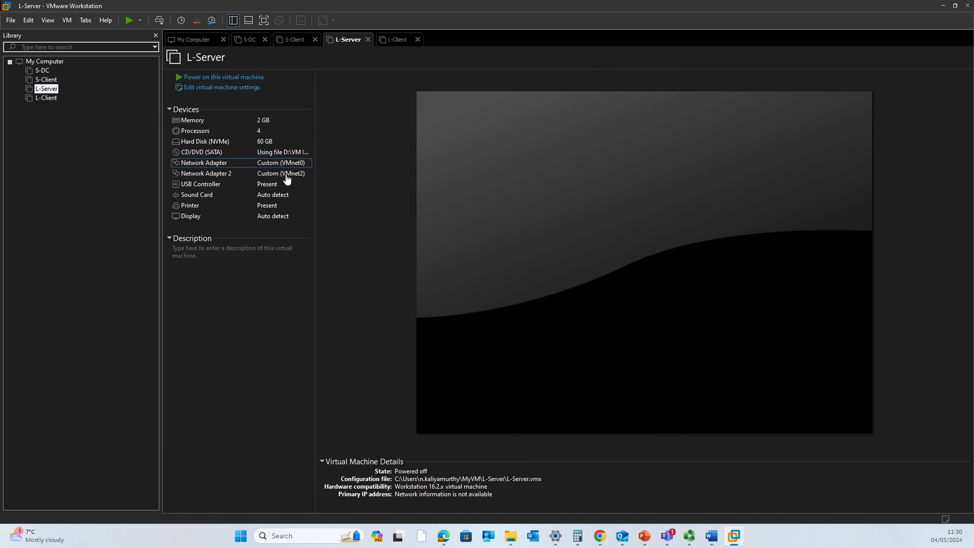
double_click(290, 166)
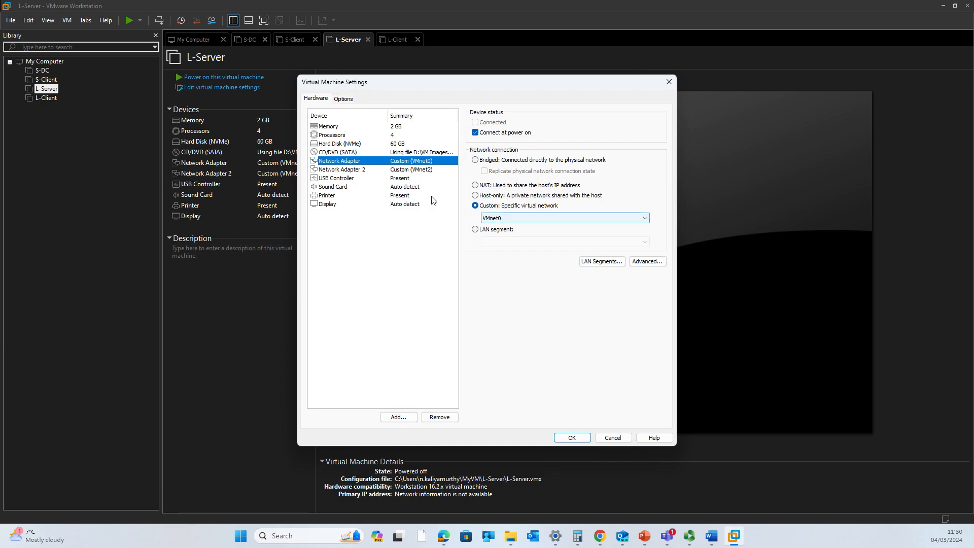
click(417, 172)
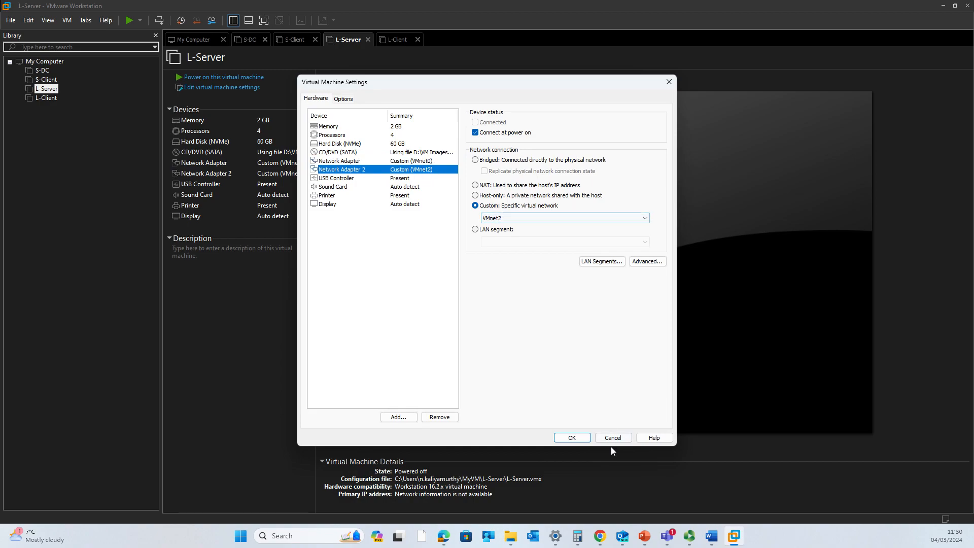
click(575, 439)
click(215, 76)
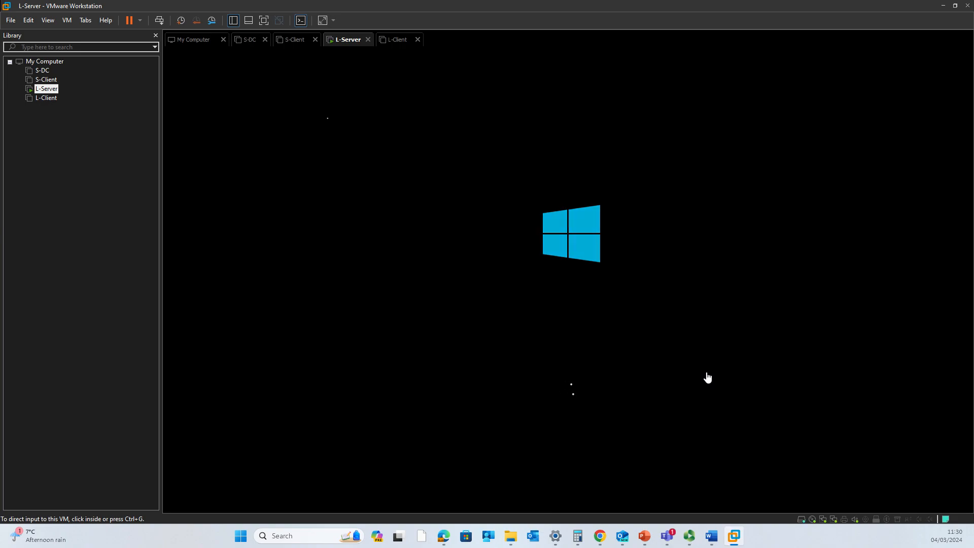
click(611, 313)
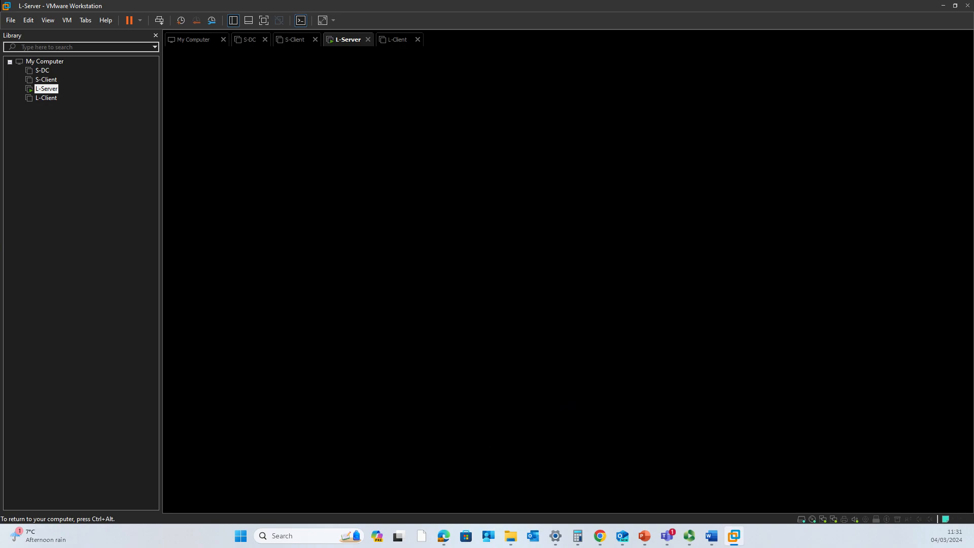
Sign in to L-Server as Administrator with the account password and bring up Run
key(ctrl+alt)
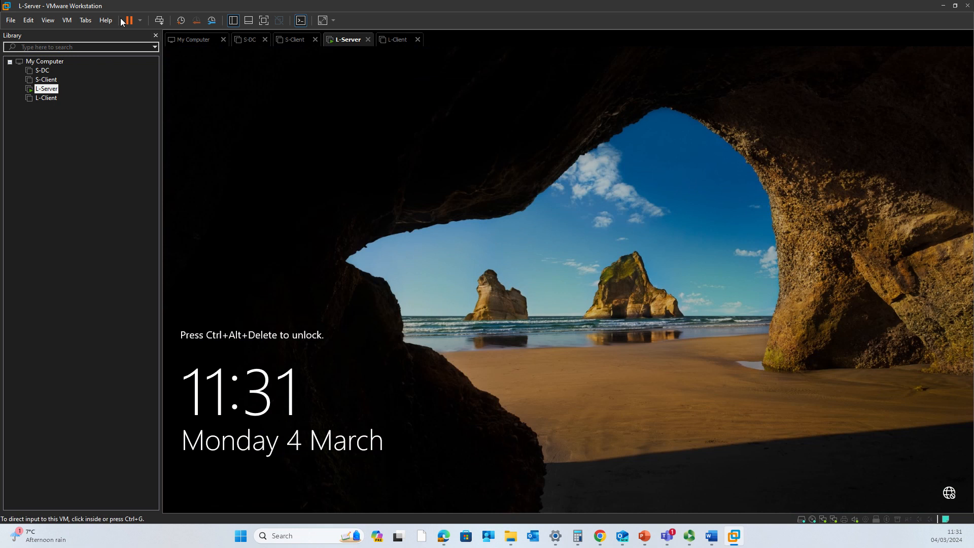
click(158, 20)
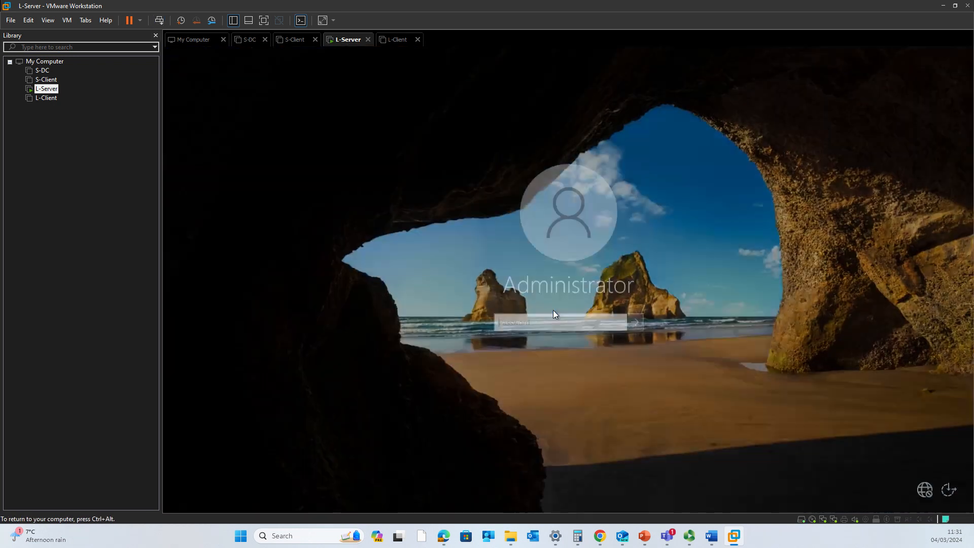
text(P)
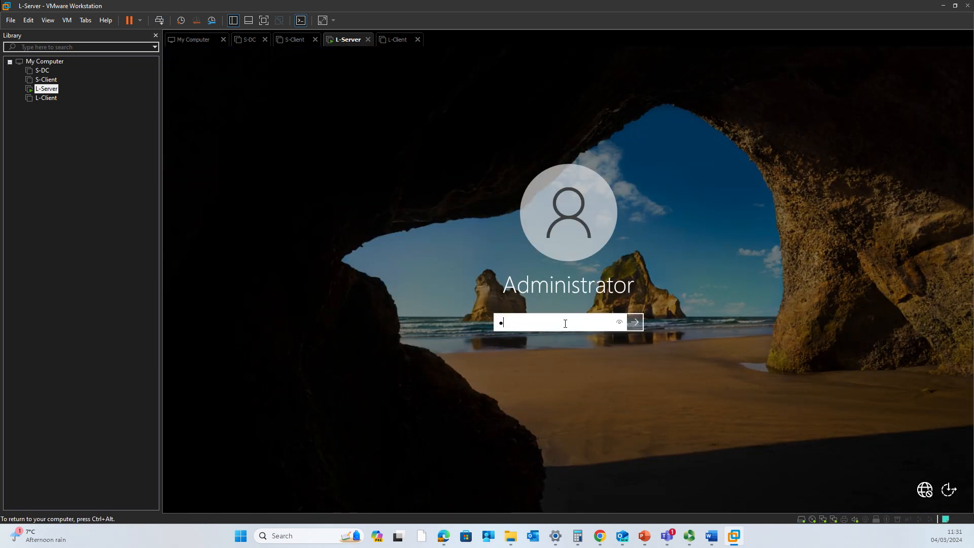
text(a$$w0rd)
key(Return)
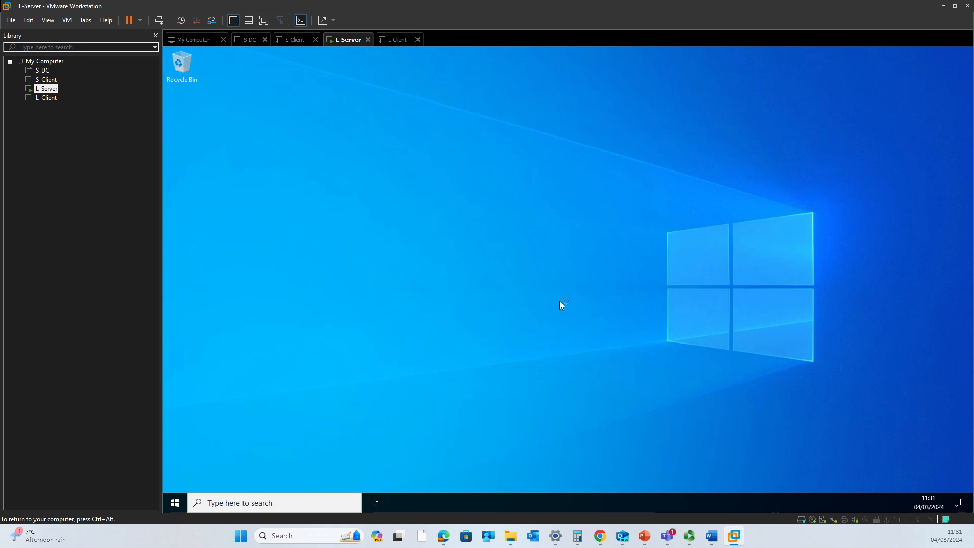
key(super+r)
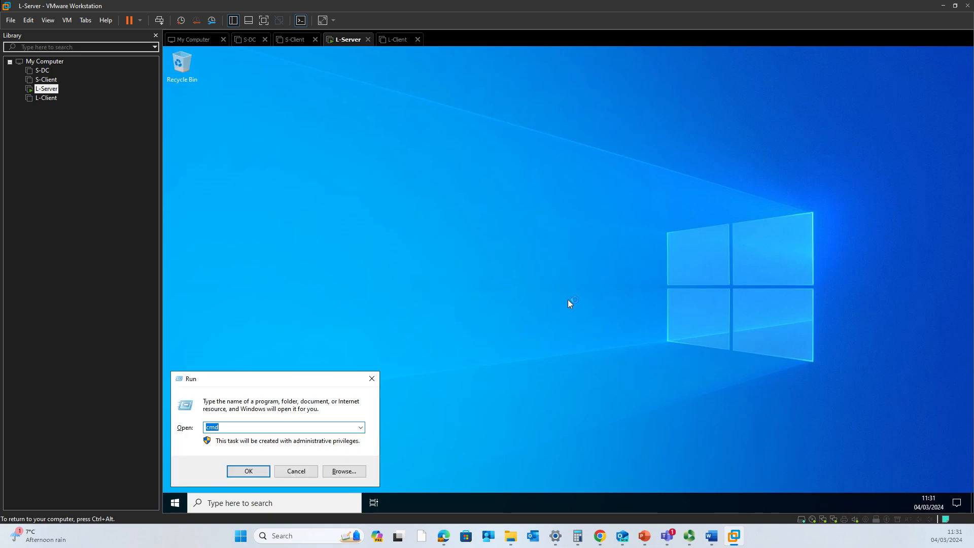
Check L-Server's IP configuration in cmd, then launch ncpa.cpl for Network Connections
key(Return)
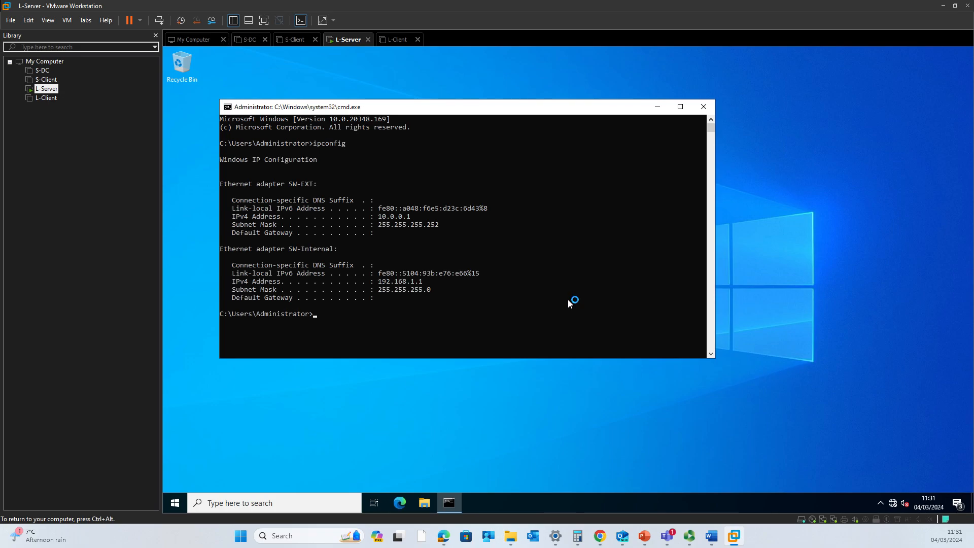
key(super+r)
text(nc)
key(Down)
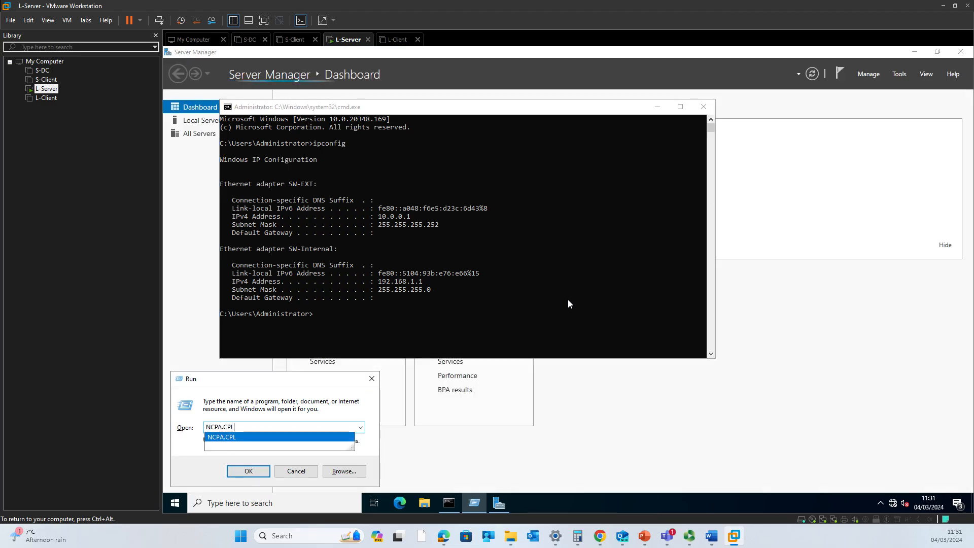
key(Return)
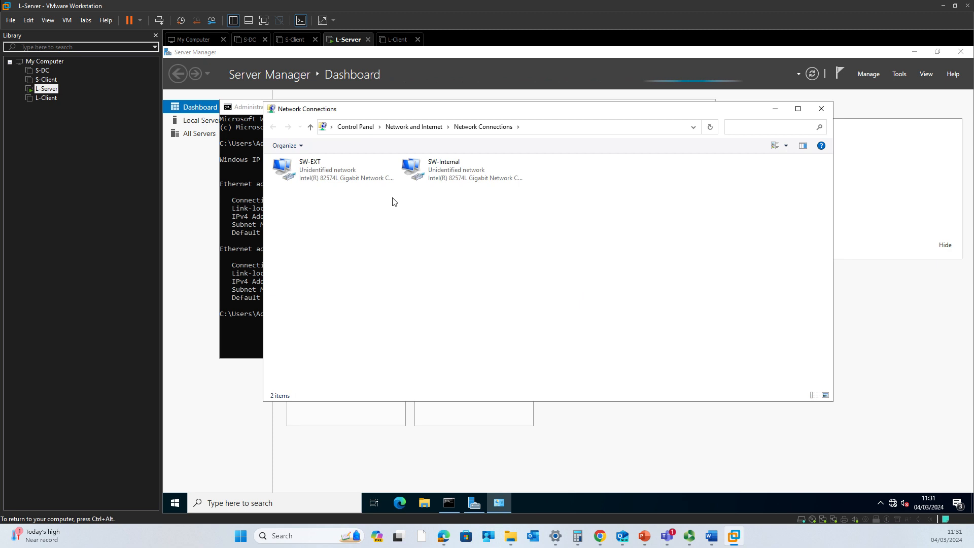
Rename the SW-EXT connection to L-EXT
click(328, 173)
right_click(328, 173)
click(355, 248)
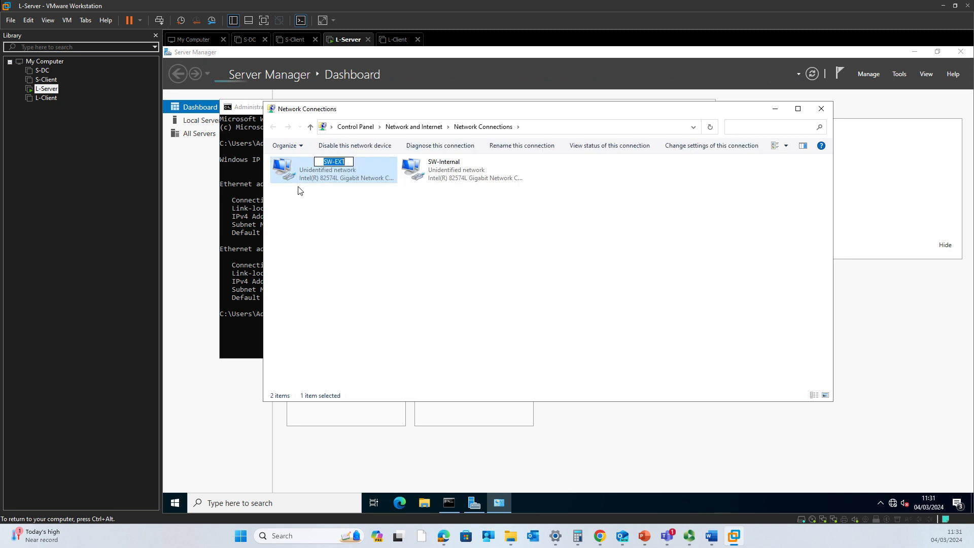
drag(333, 162, 320, 163)
text(L)
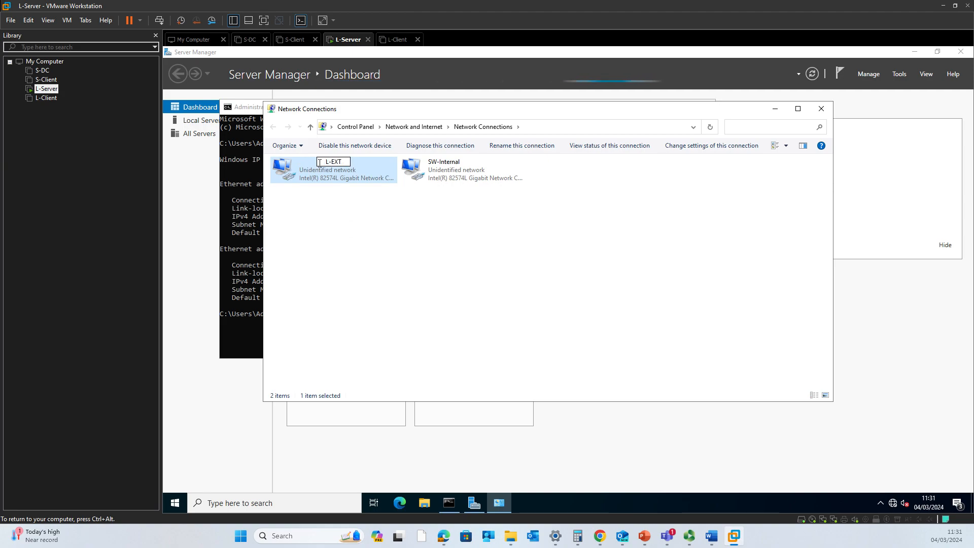
key(Return)
Rename the SW-Internal connection to L-Internal
click(445, 167)
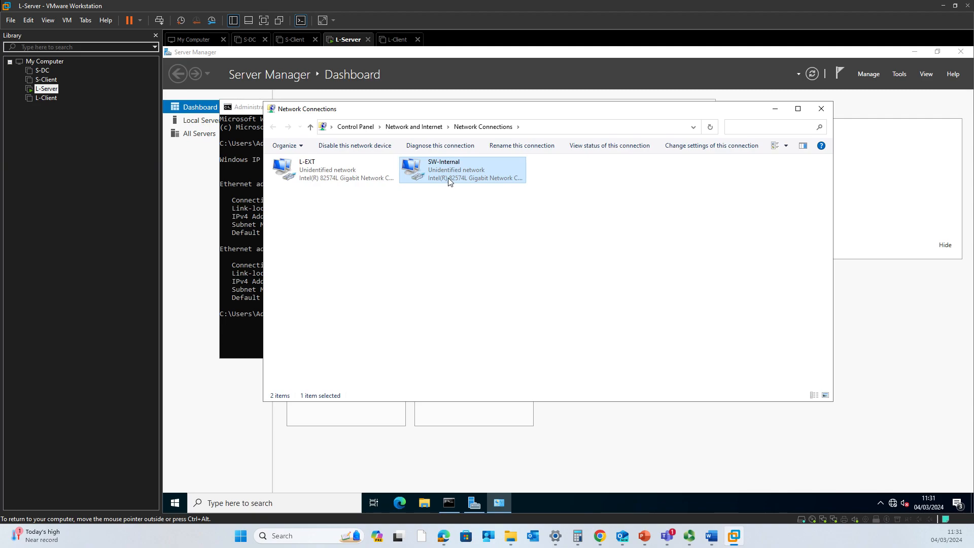
right_click(448, 171)
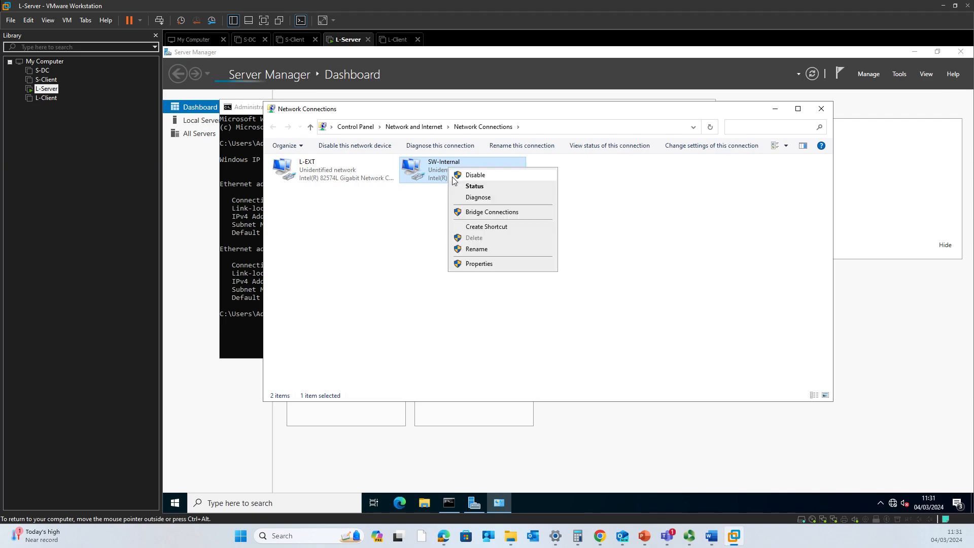
click(483, 252)
key(End)
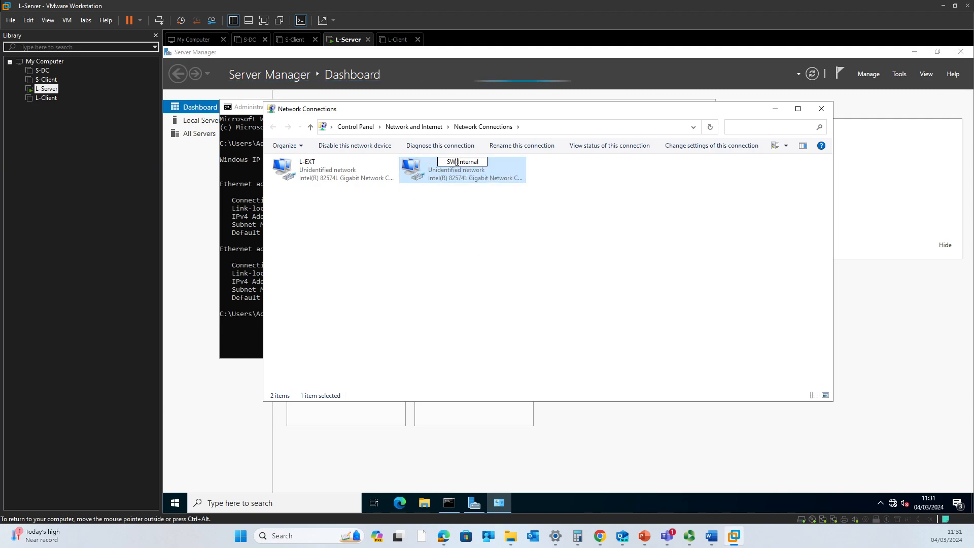
key(Home)
key(Delete)
key(Delete)
text(L)
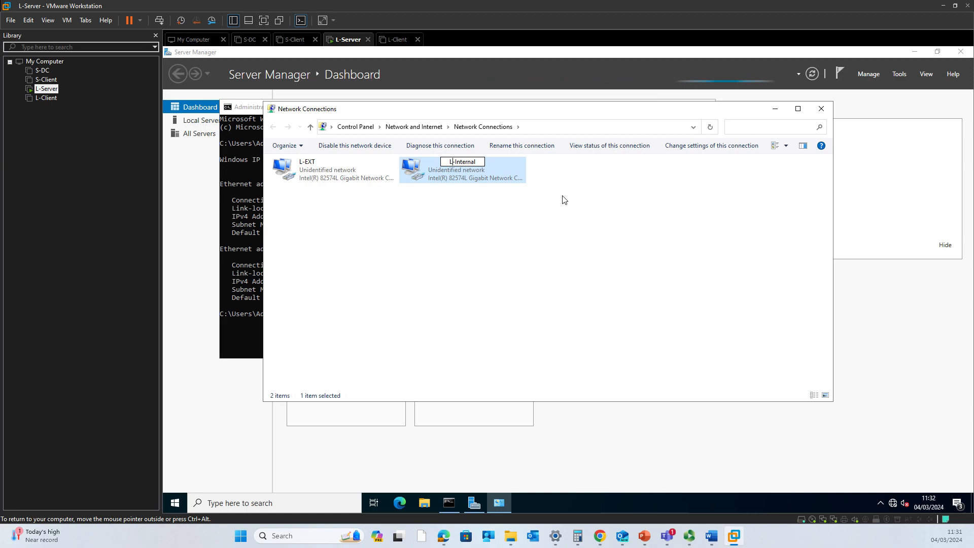
key(Return)
click(328, 175)
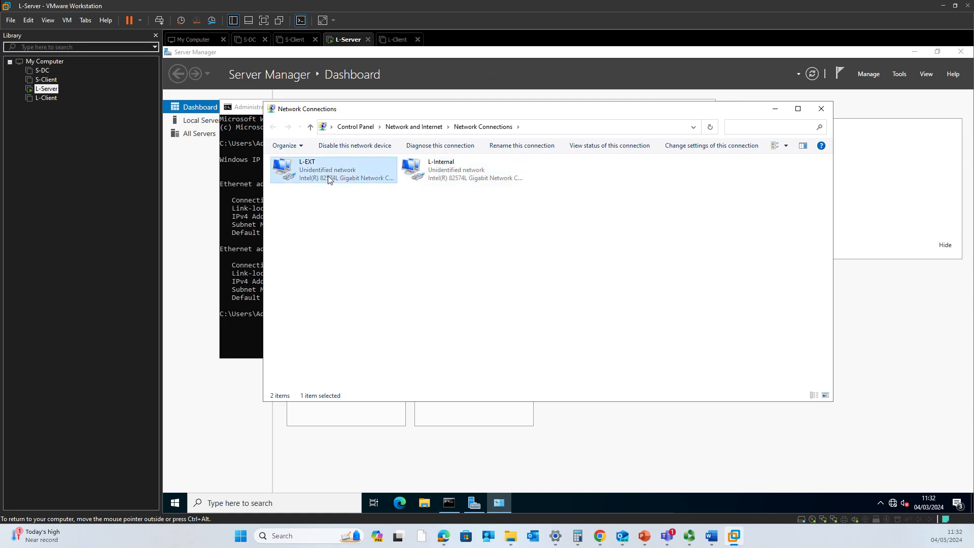
Confirm L-EXT's IPv4 address is 10.0.0.2 and close its properties and status
key(Return)
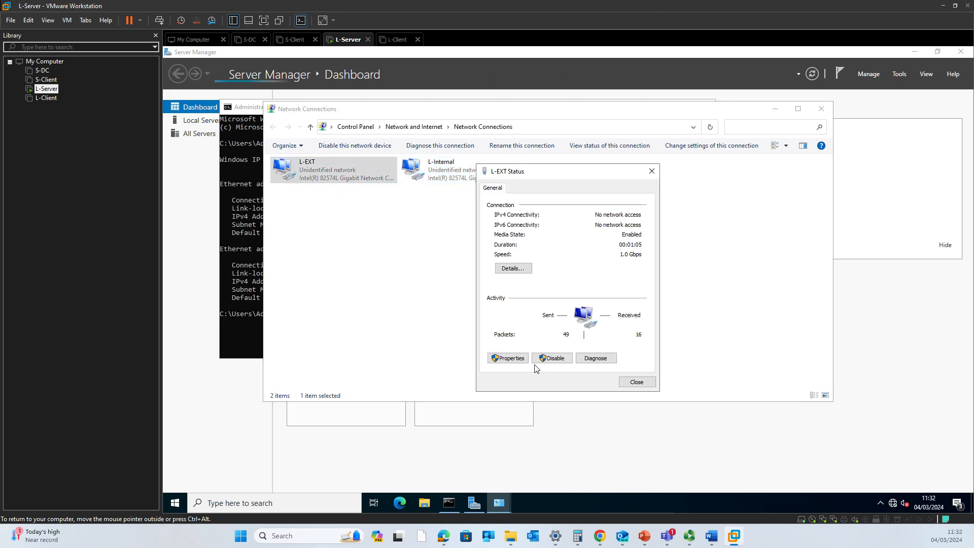
click(510, 359)
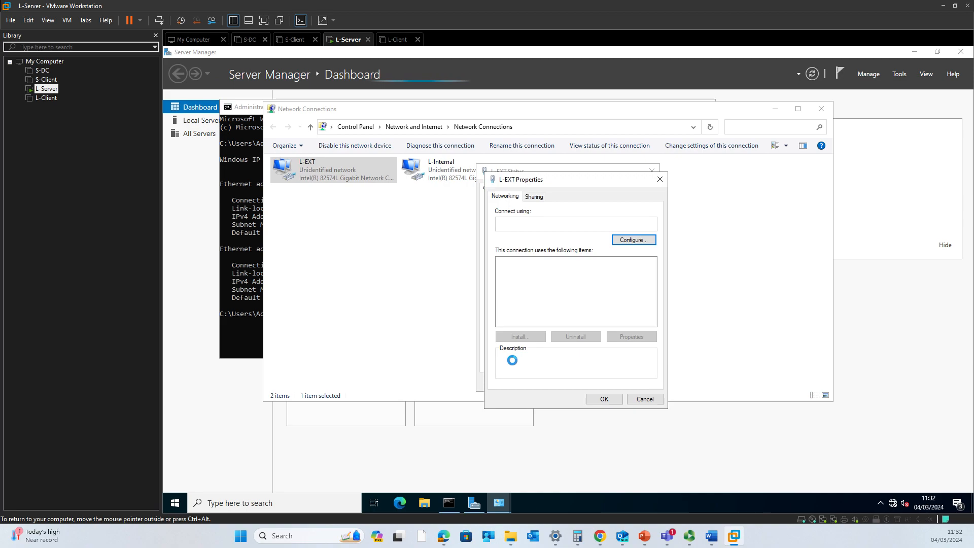
click(558, 288)
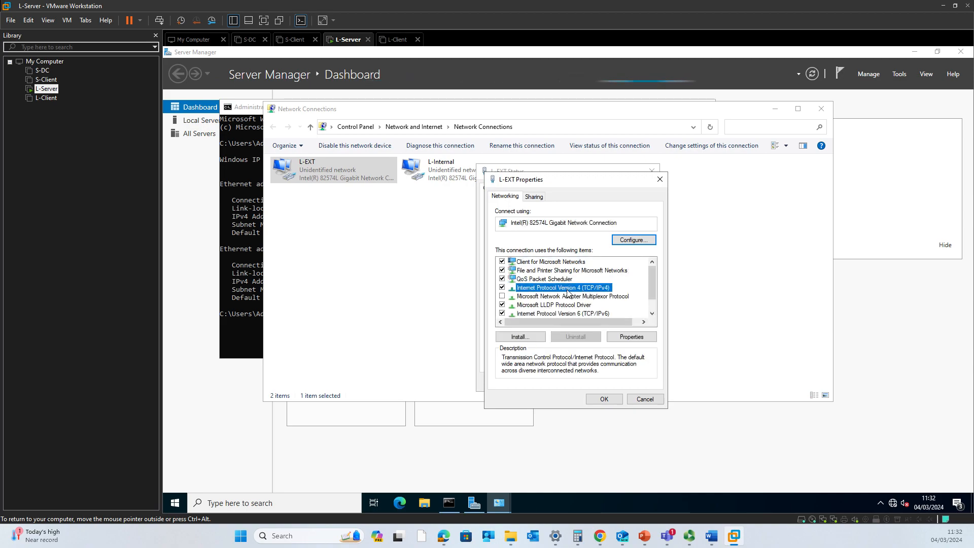
click(632, 337)
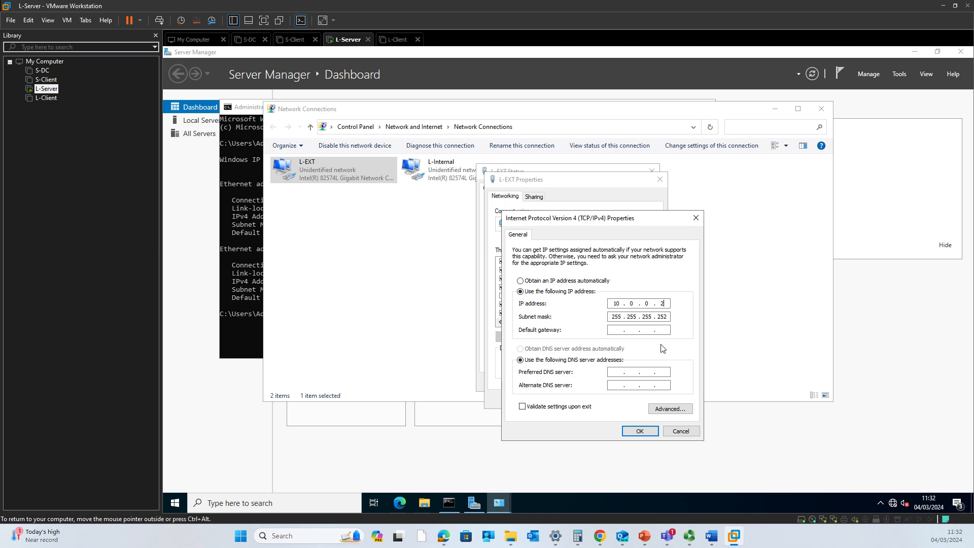
click(644, 434)
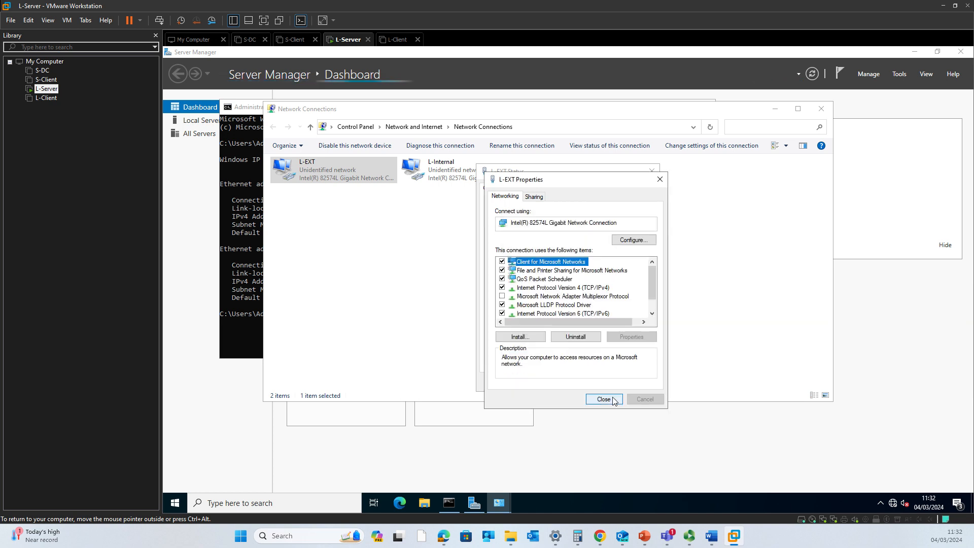
click(603, 400)
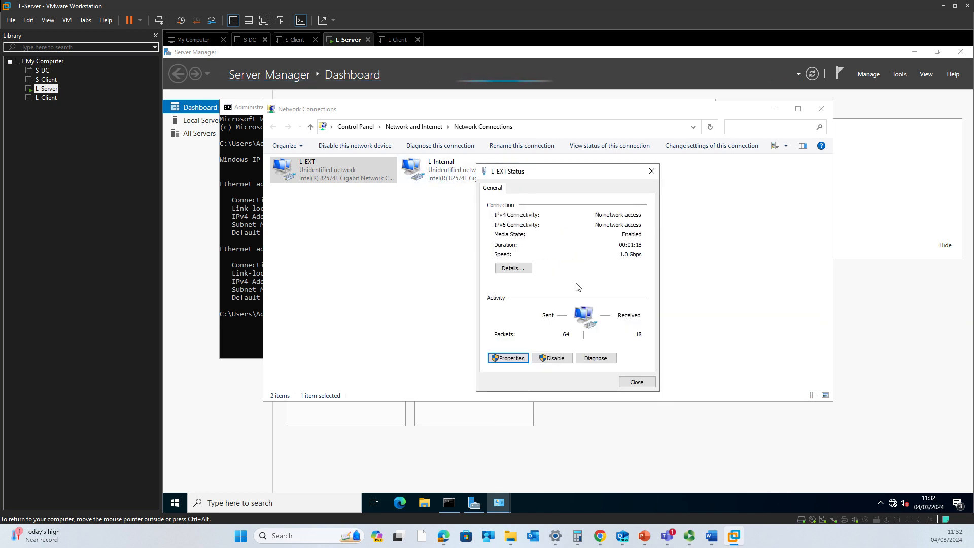
click(638, 382)
Set L-Internal's IPv4 address to 192.168.2.1 with mask 255.255.255.0 and apply
double_click(431, 175)
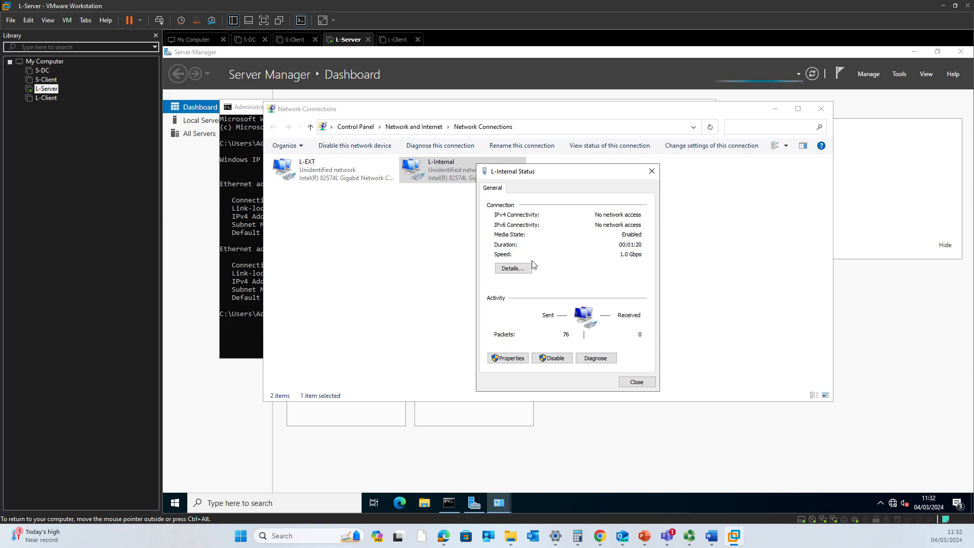
click(524, 358)
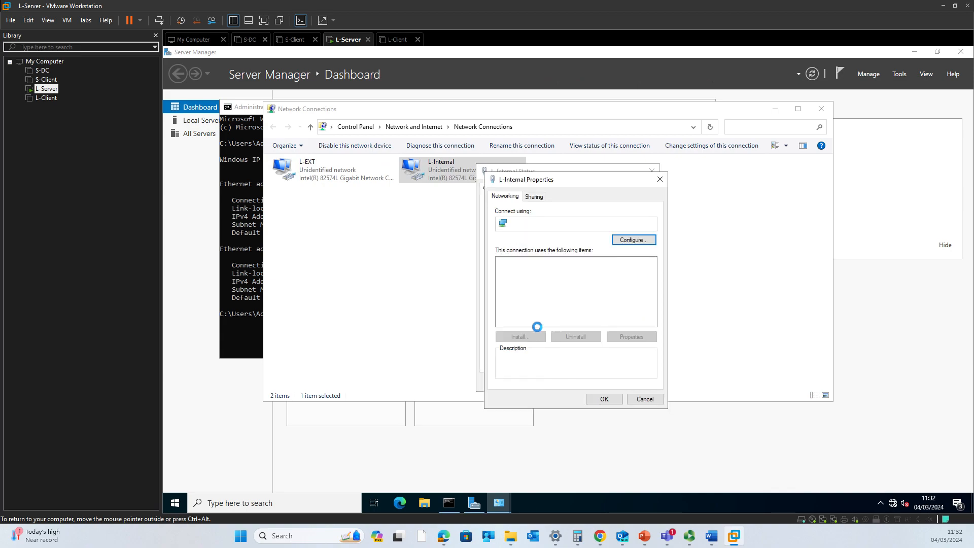
click(563, 288)
click(627, 336)
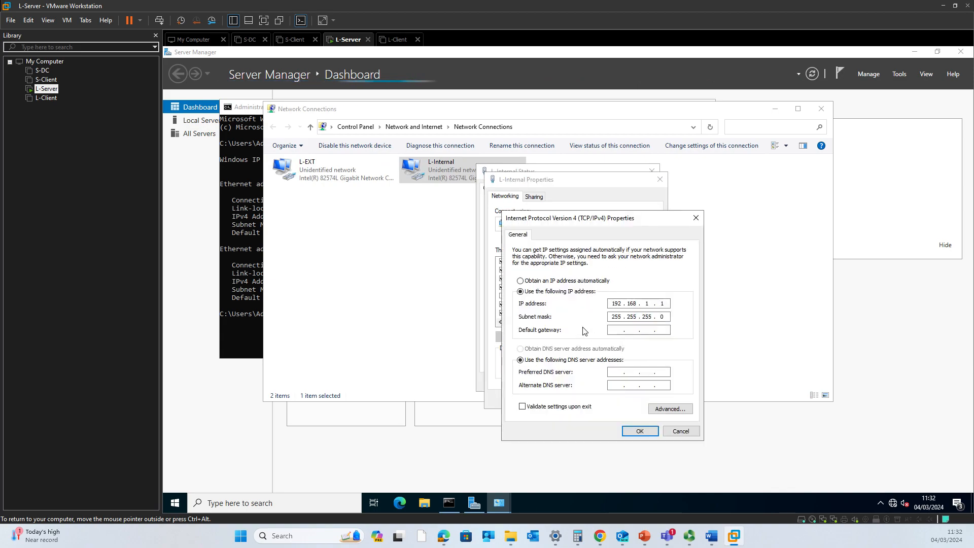
double_click(645, 303)
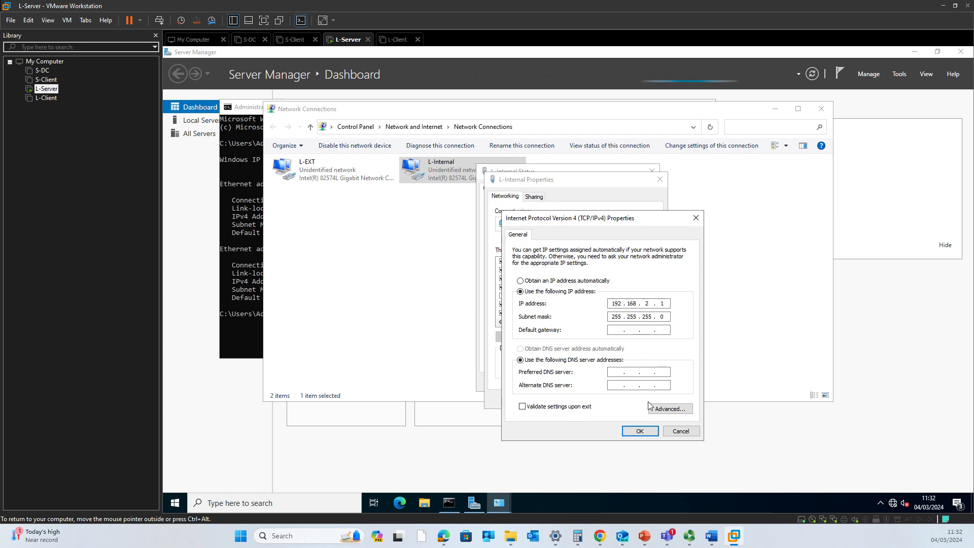
click(645, 431)
click(617, 400)
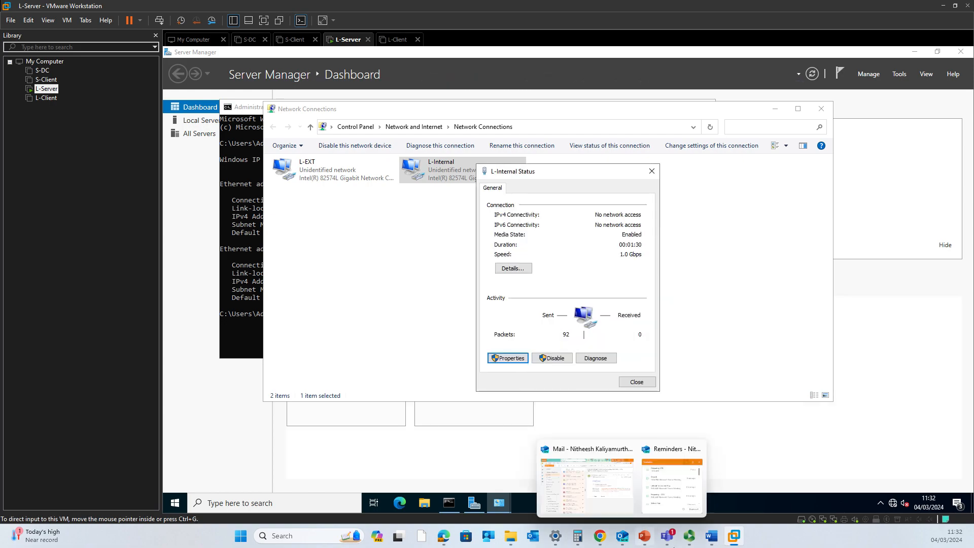
Glance at the Word network diagram, minimise it, and close the L-Internal status window
mouse_move(712, 536)
click(703, 499)
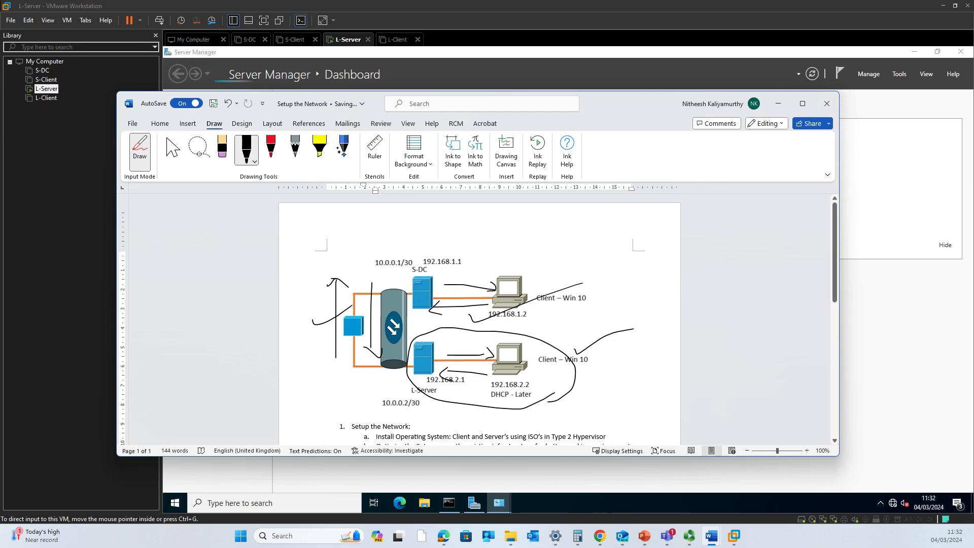
click(777, 104)
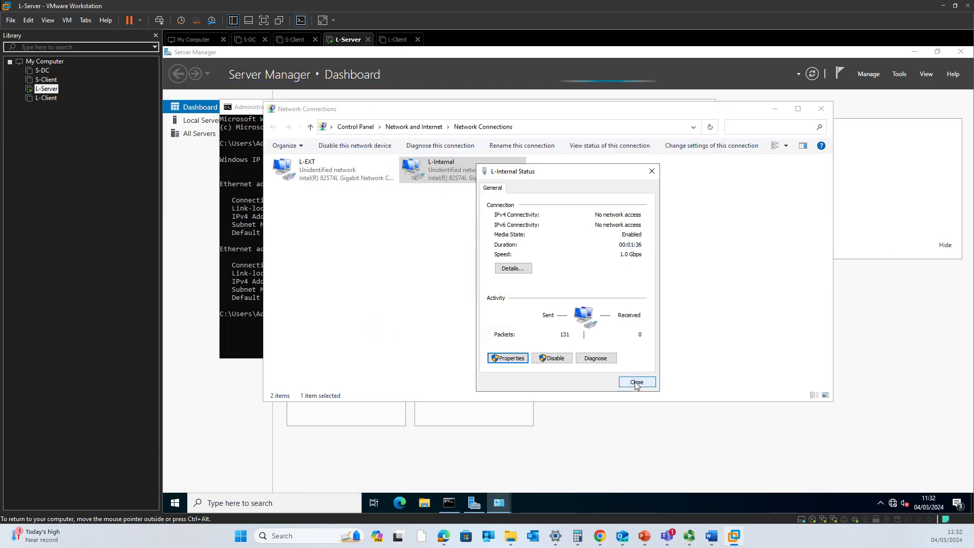
click(639, 383)
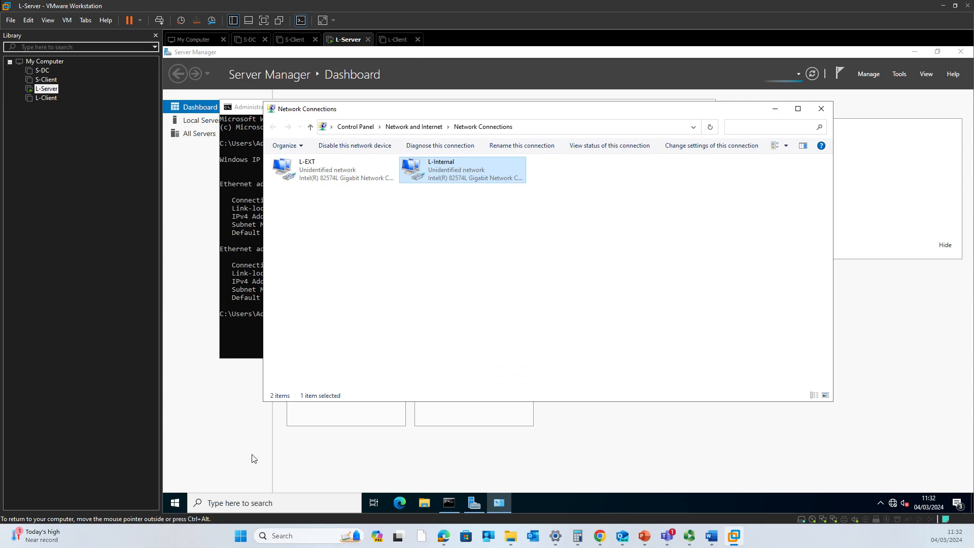
key(super+r)
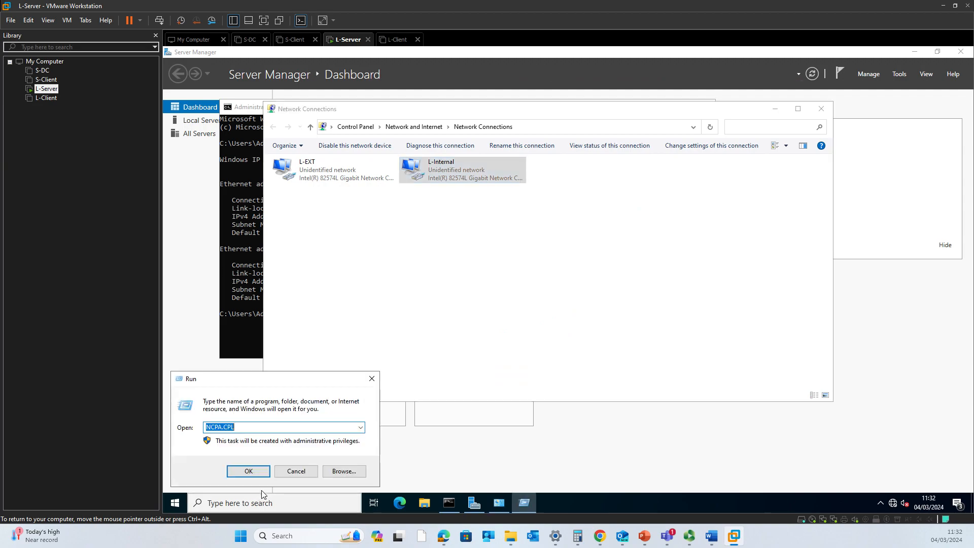
click(261, 495)
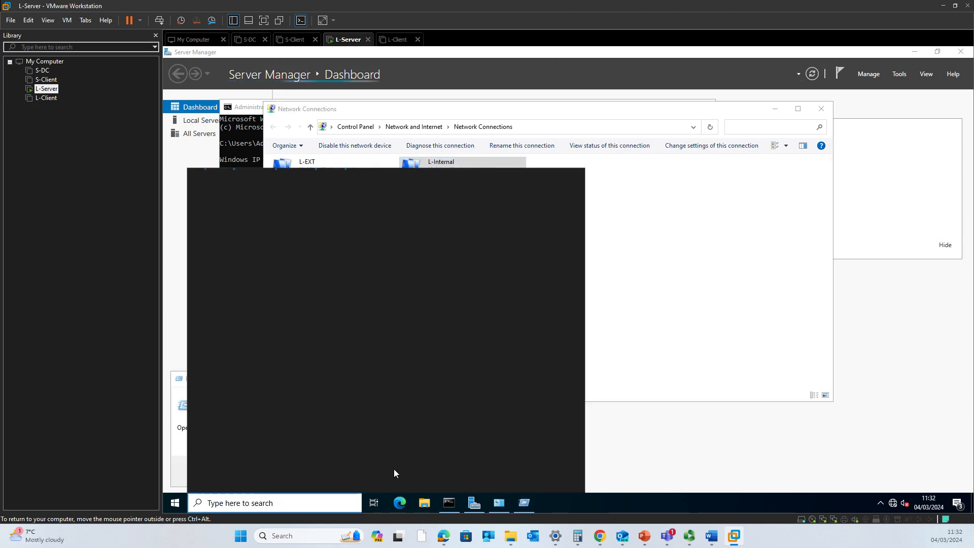
click(680, 443)
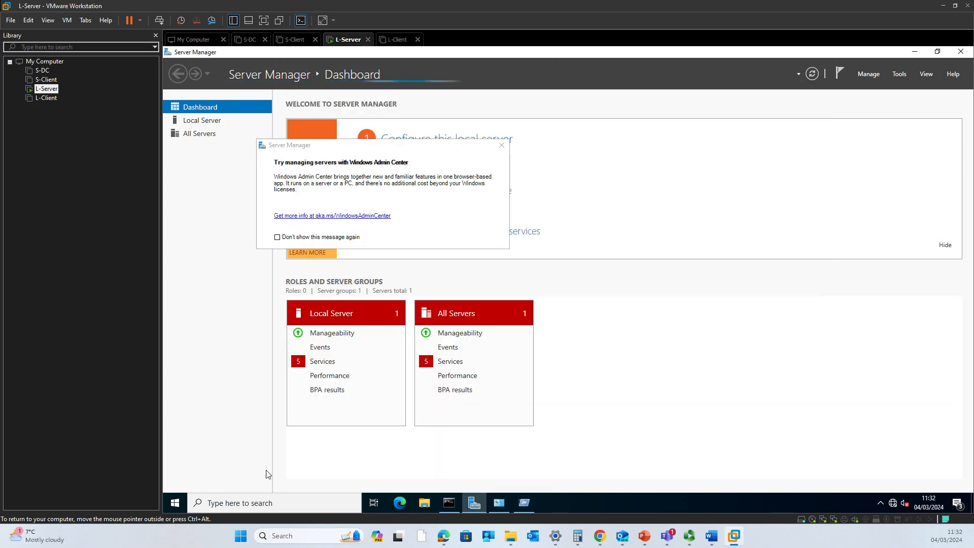
click(500, 503)
click(525, 503)
text(WF)
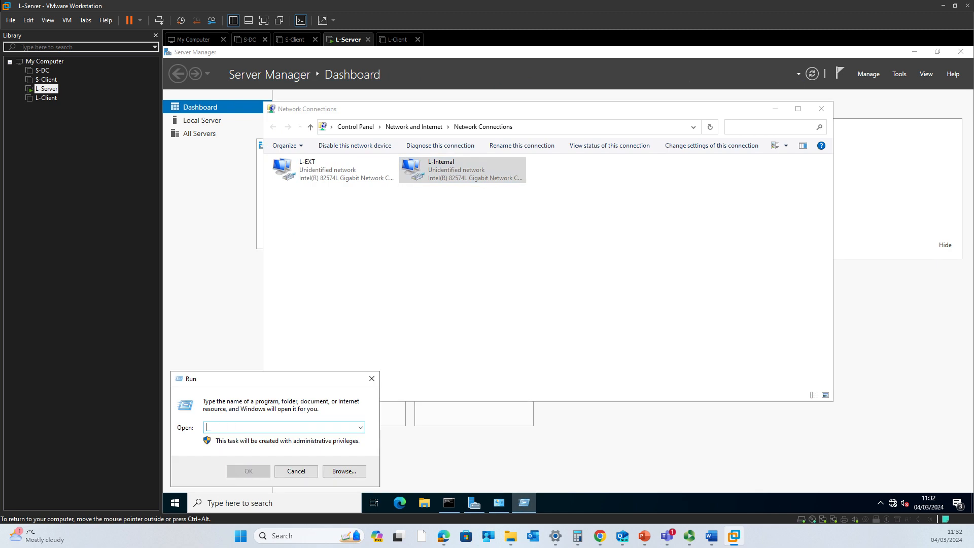
text(F.msc)
key(Return)
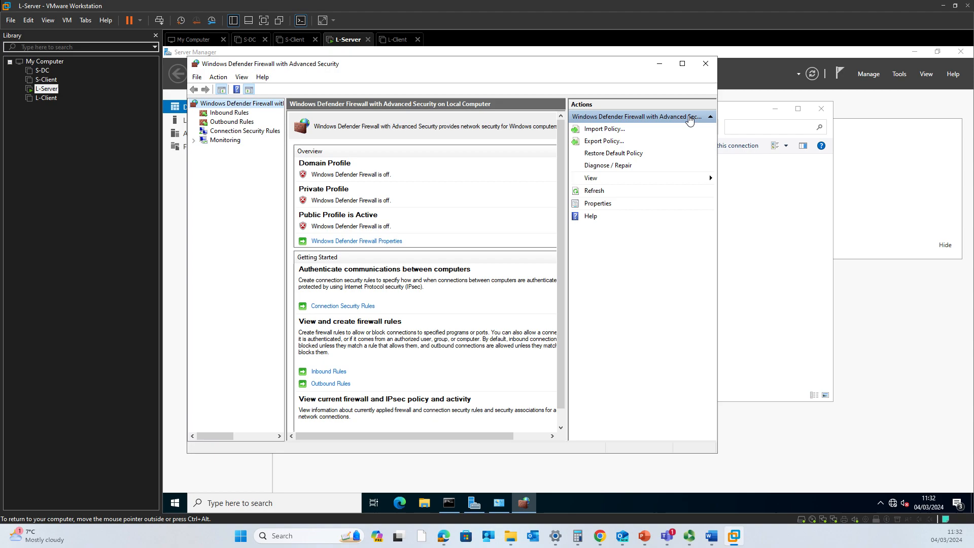
click(706, 65)
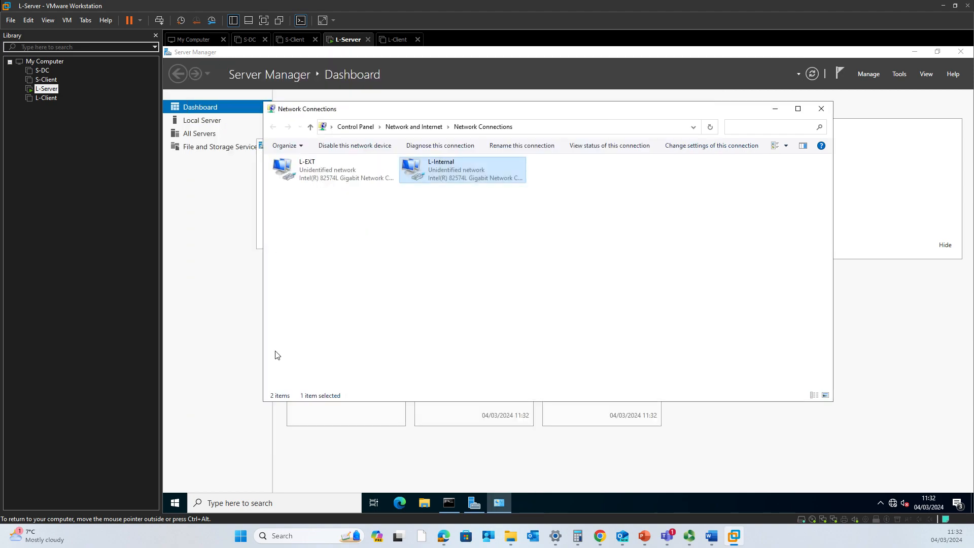
Change the computer name from S-DC to L-Server in Local Server properties and choose Restart Later
click(201, 123)
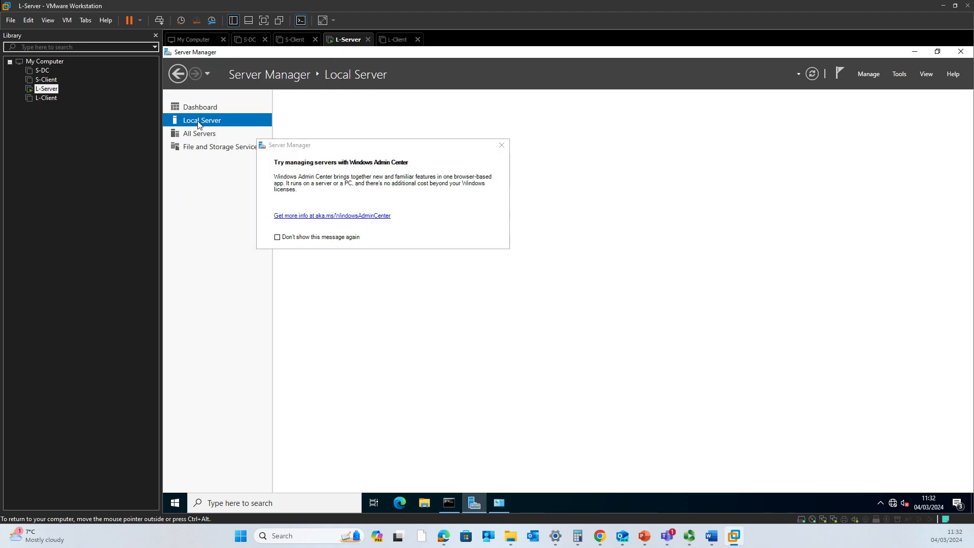
click(501, 146)
click(384, 127)
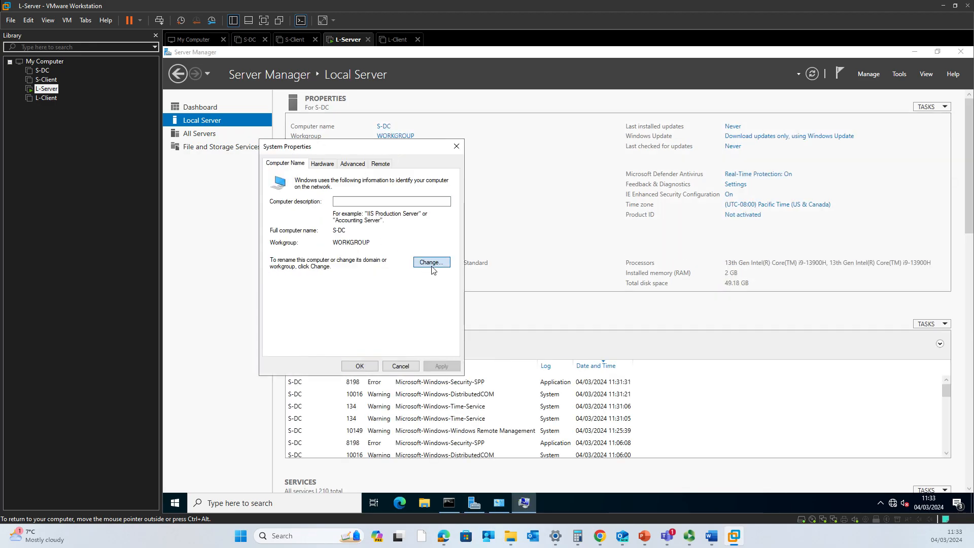
click(432, 263)
click(273, 227)
drag(288, 224, 272, 222)
text(L-Server)
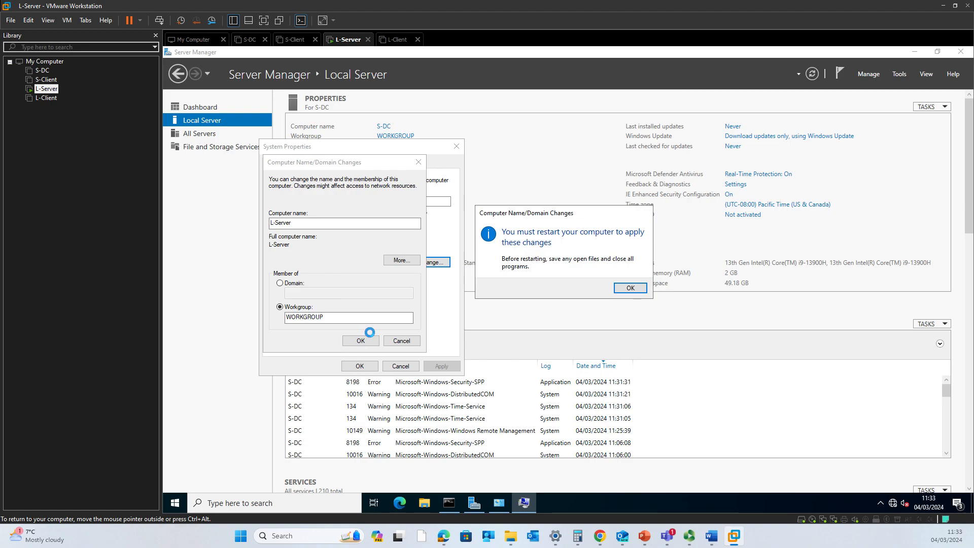
click(629, 288)
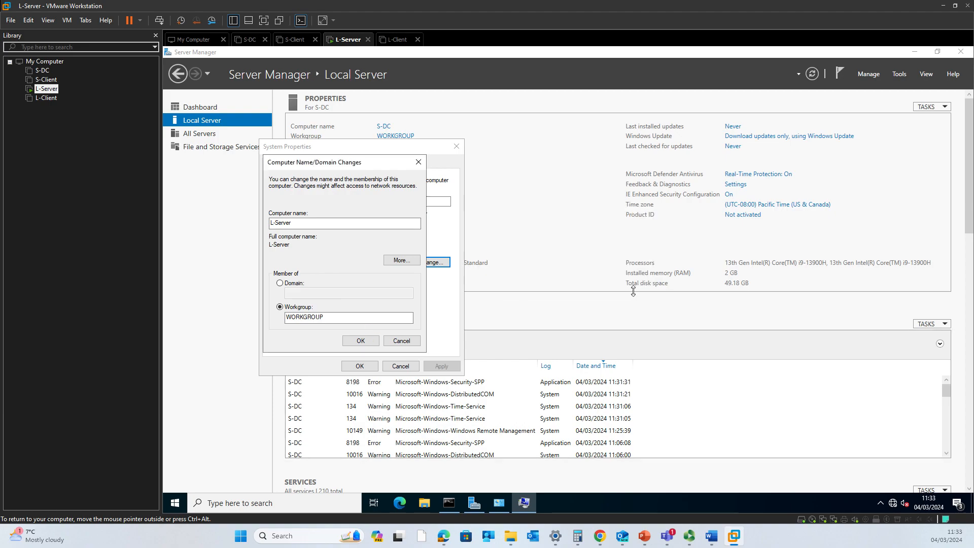
click(359, 366)
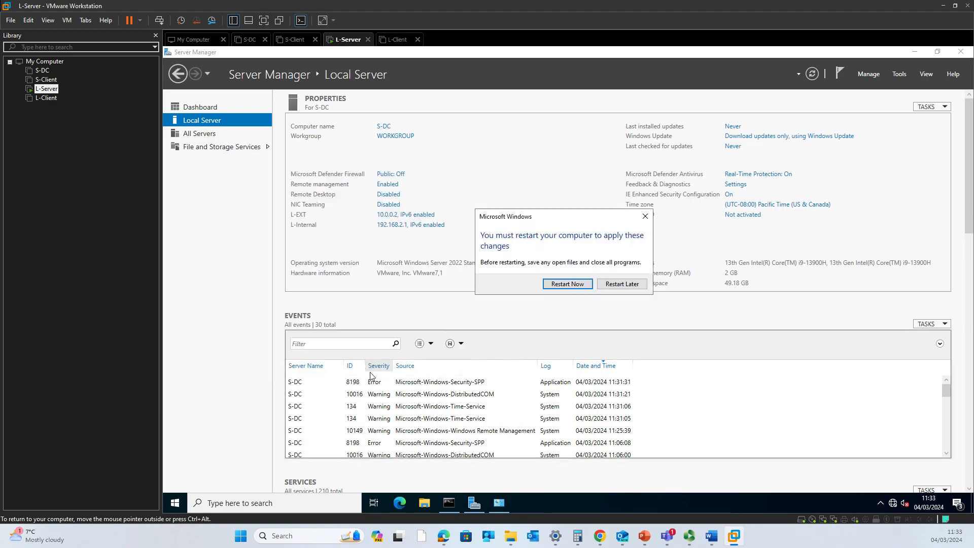
click(629, 287)
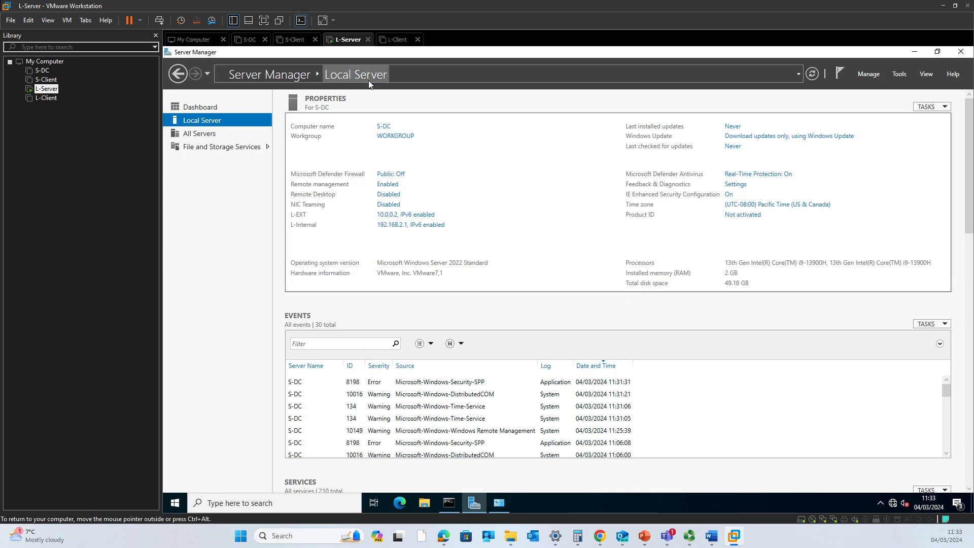
Begin restarting L-Server from its Start menu and power on the L-Client virtual machine
click(178, 502)
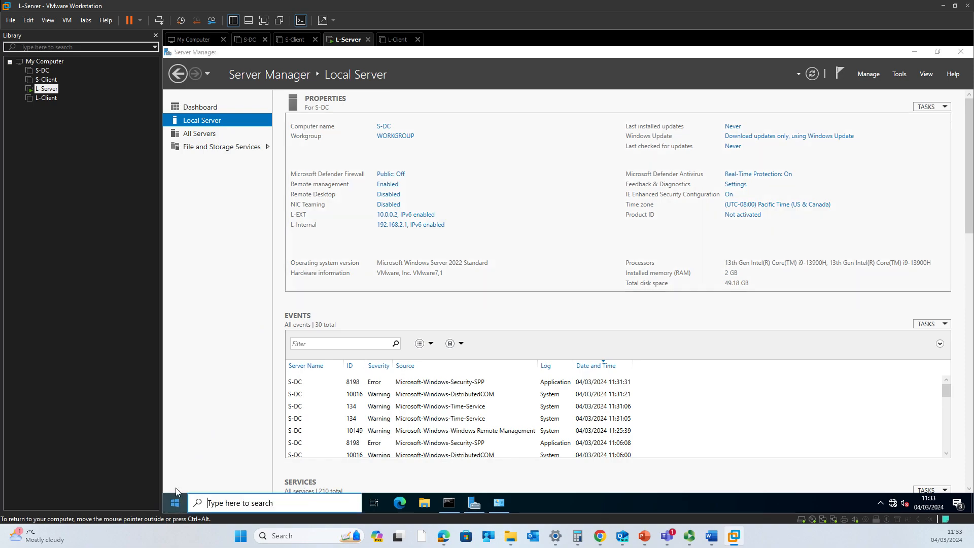
click(178, 473)
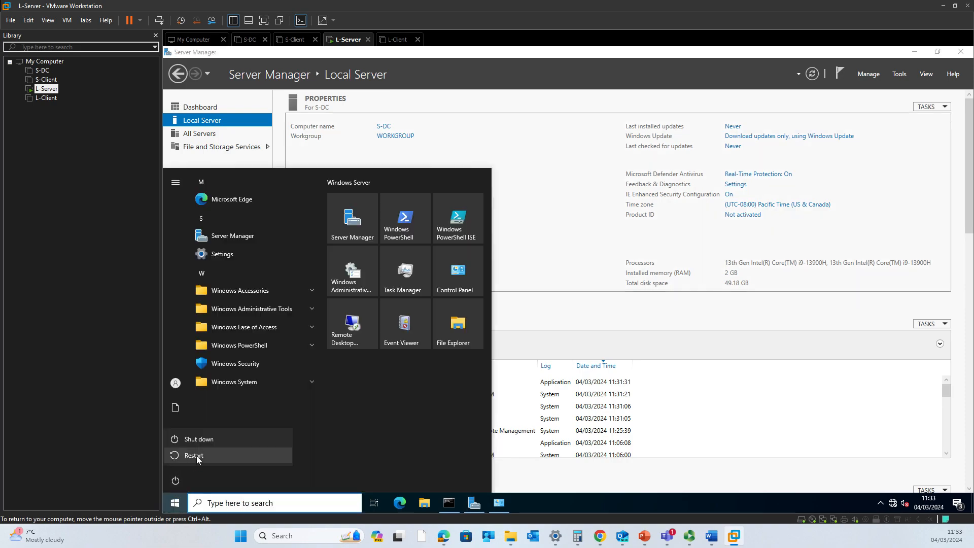
click(196, 456)
click(399, 41)
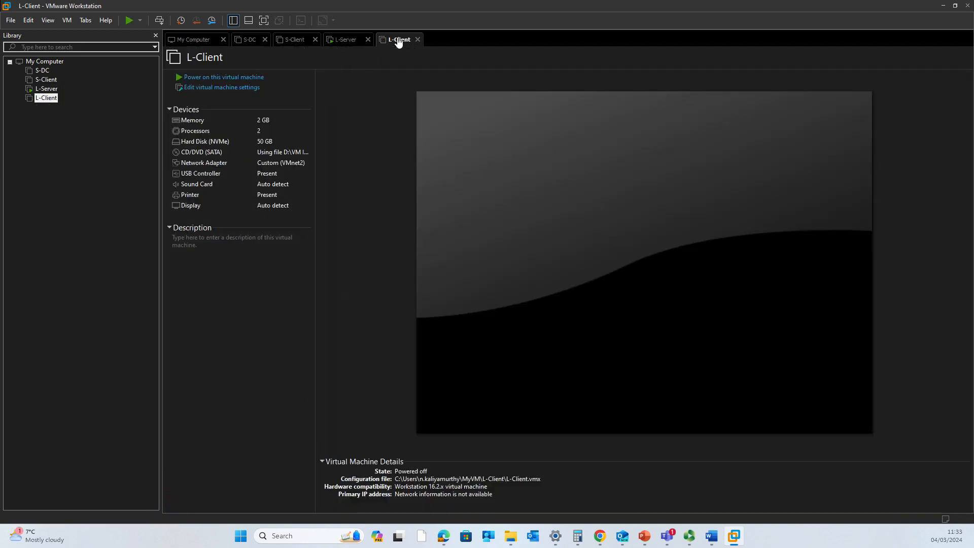
click(239, 77)
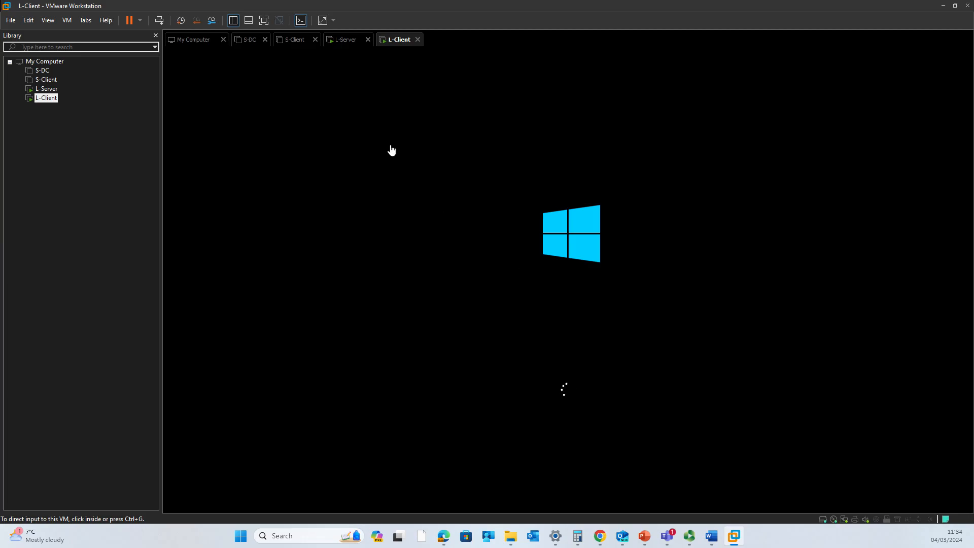
Back on L-Server, confirm the shutdown reason and restart anyway despite the unsaved-work warning
click(250, 43)
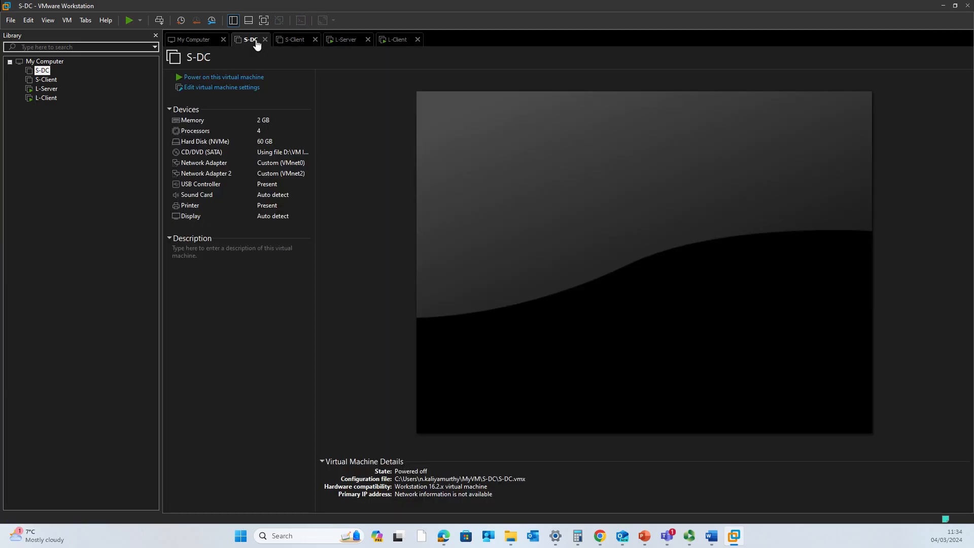
click(302, 43)
click(349, 43)
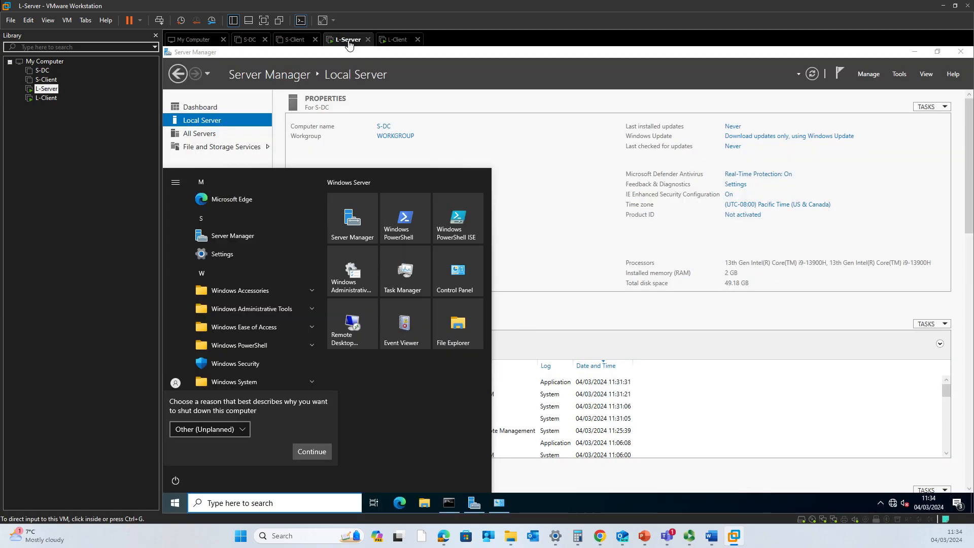
click(315, 451)
click(302, 452)
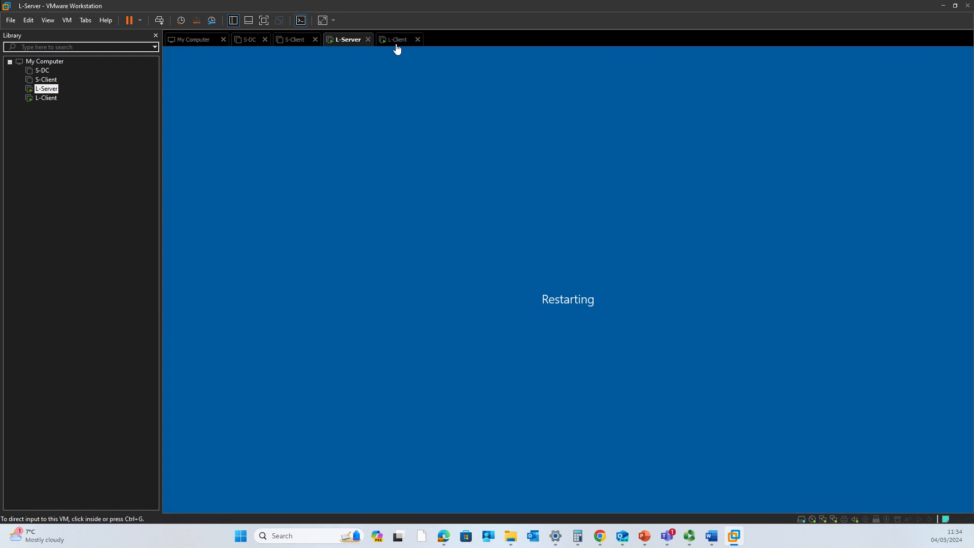
click(395, 40)
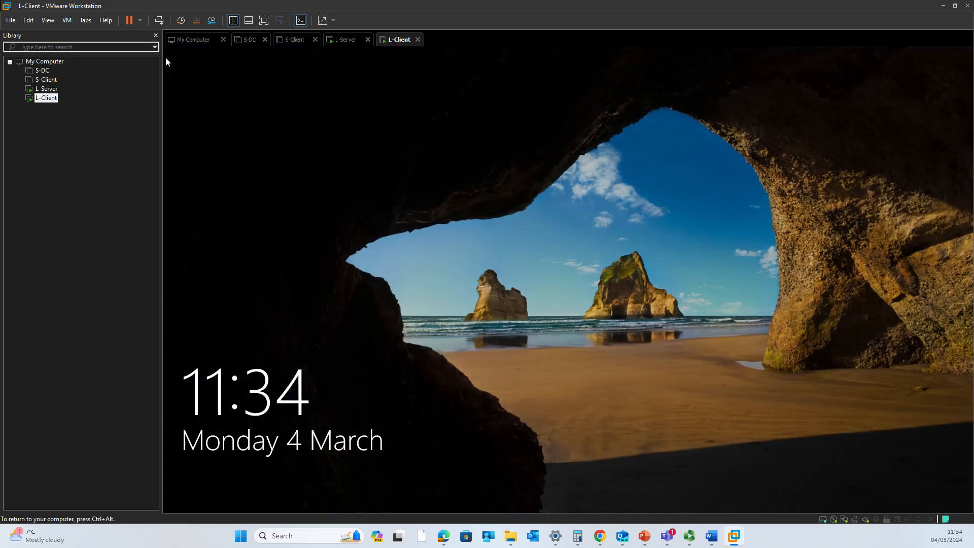
Sign in to L-Client with its account password
click(421, 192)
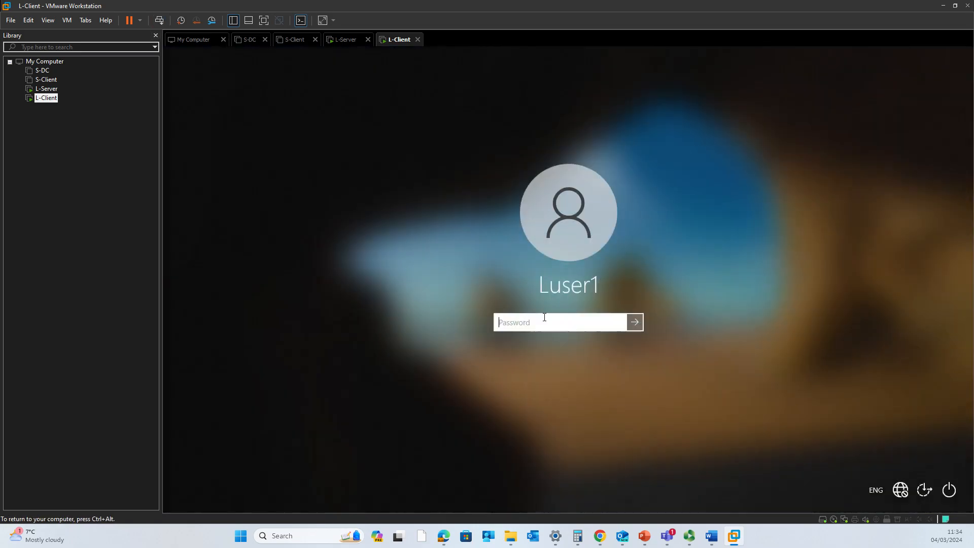
text(••••••••••••)
key(Return)
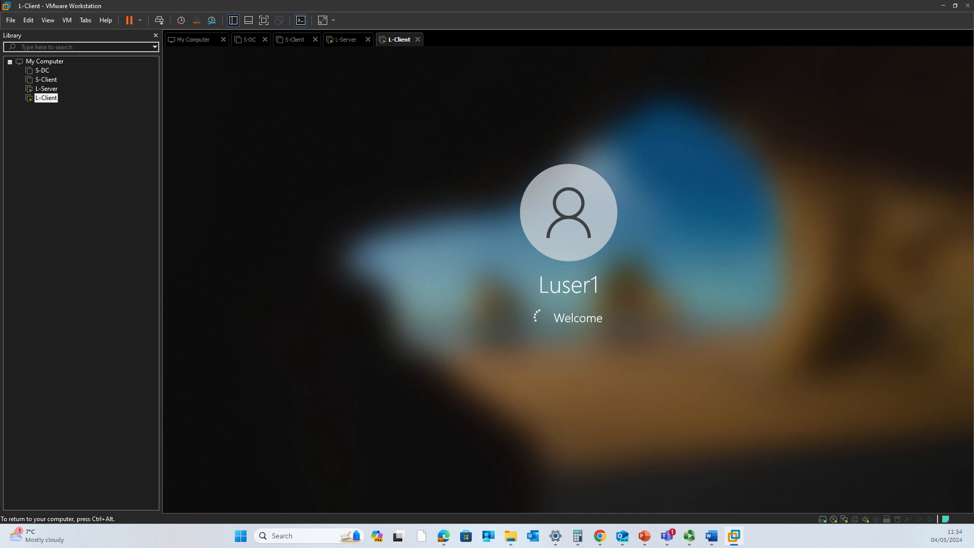
Open L-Client's Network Connections by running ncpa.cpl
key(ctrl+alt)
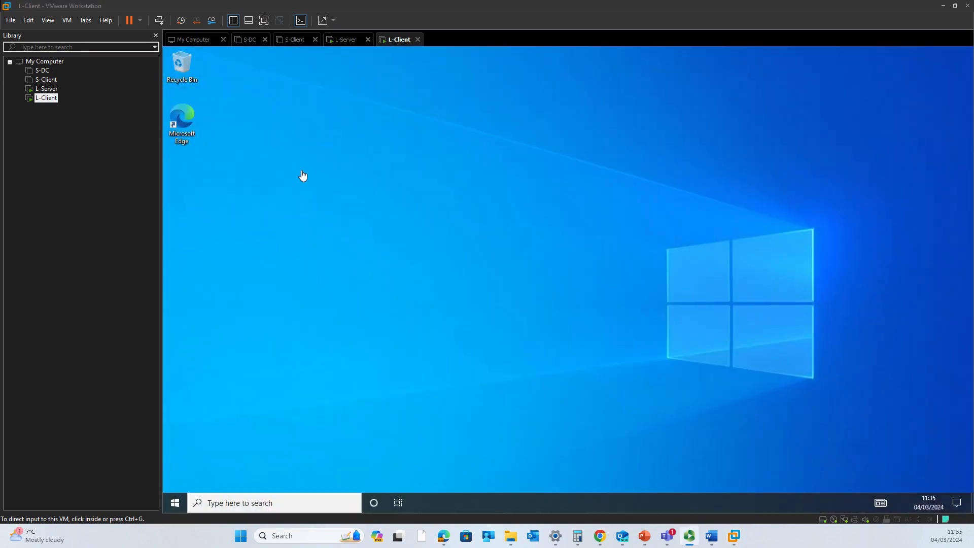
click(460, 332)
key(super+r)
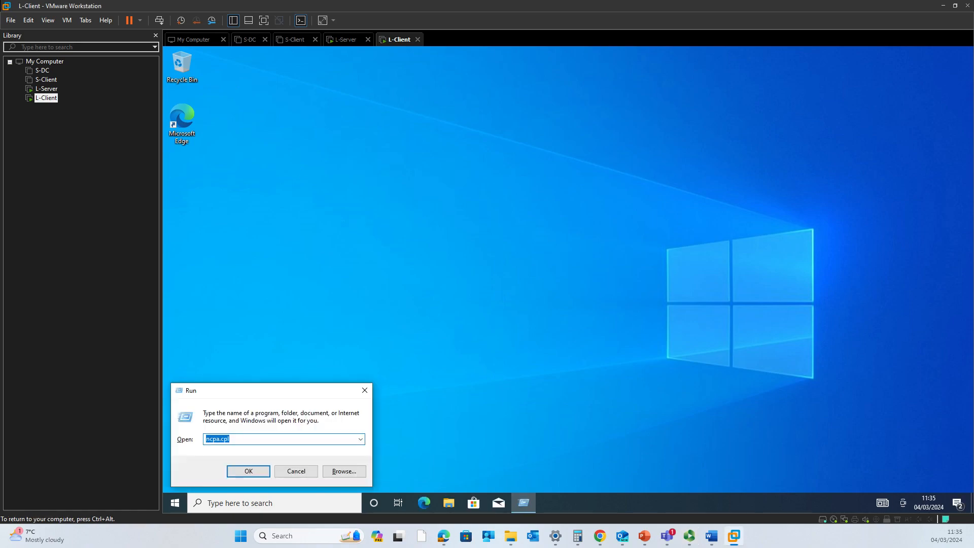
key(Return)
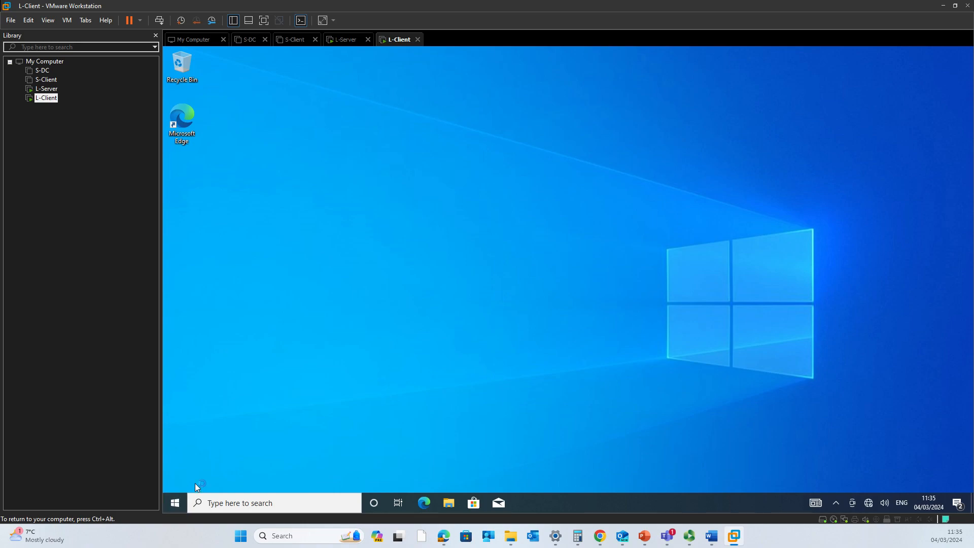
Open L-Client's system settings and rename the SW-Internal connection to L-Internal
right_click(177, 507)
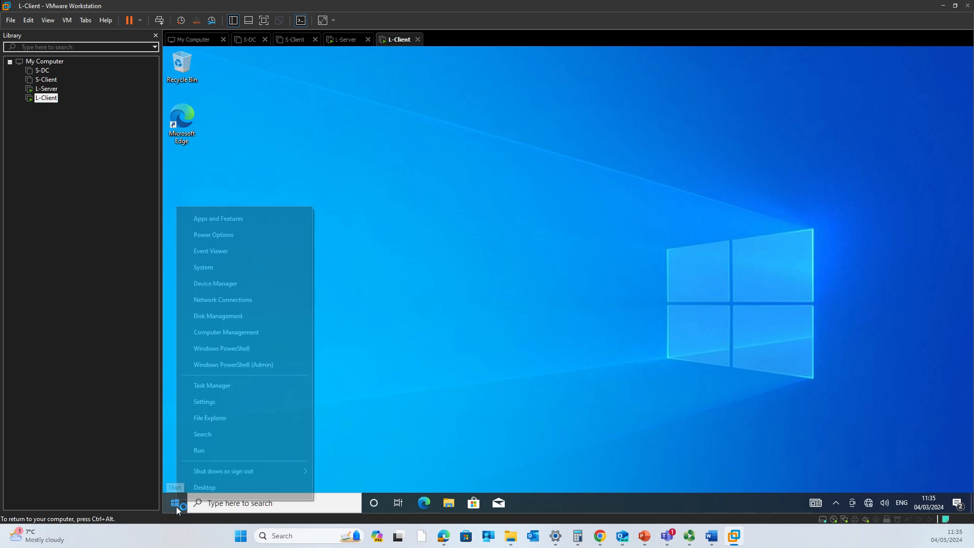
click(221, 273)
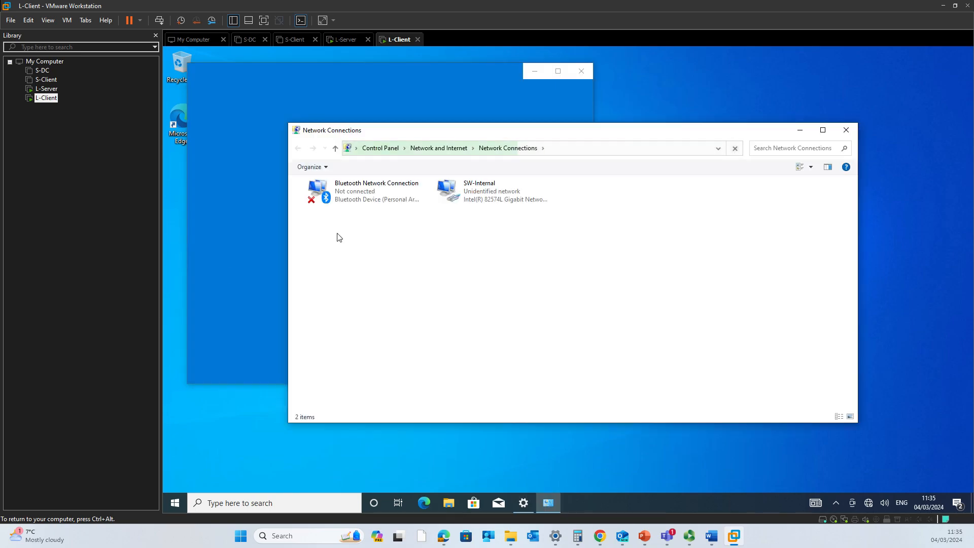
right_click(485, 197)
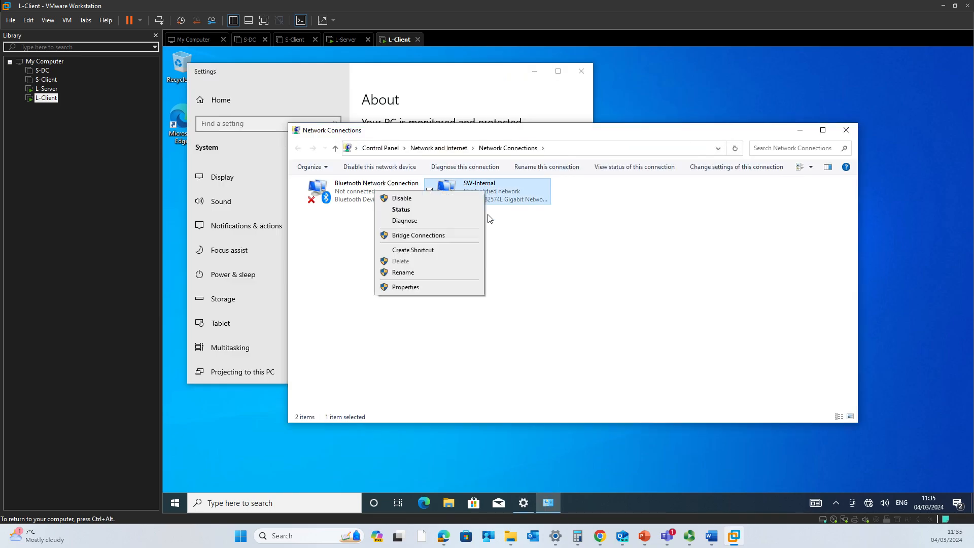
click(455, 273)
drag(482, 183, 466, 182)
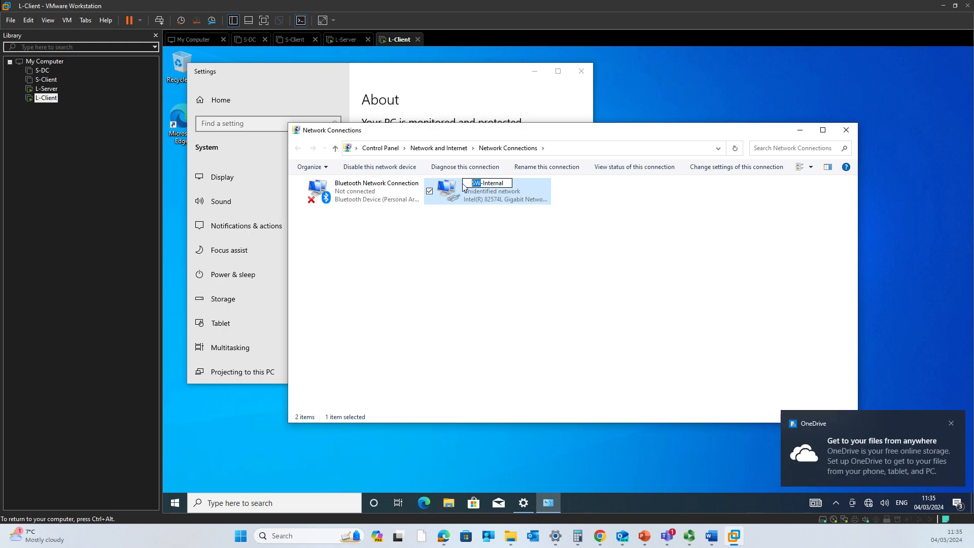
text(L)
key(Return)
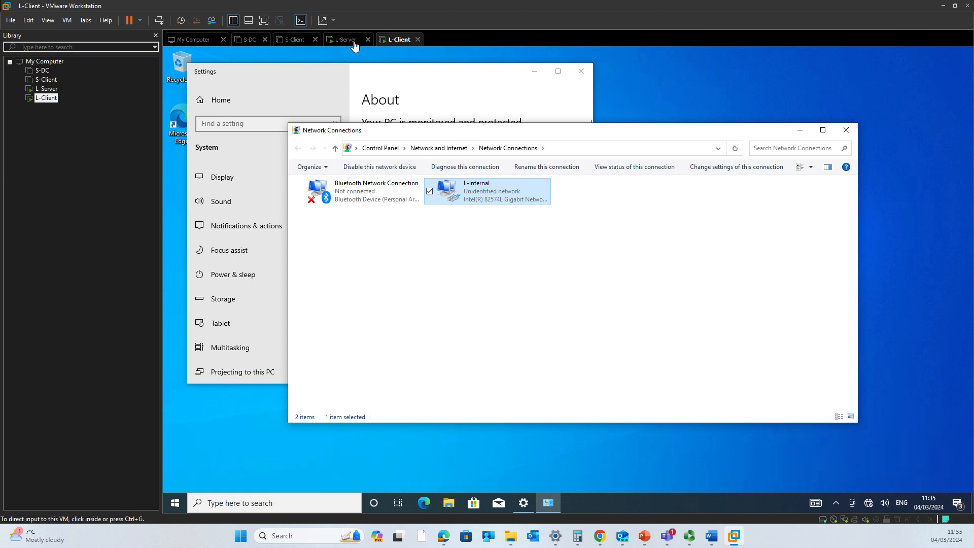
click(338, 40)
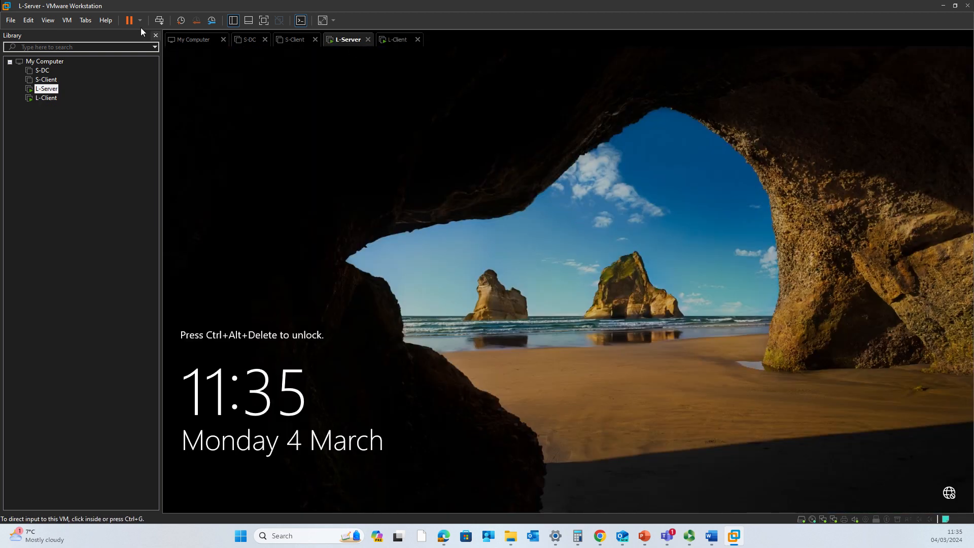
Sign in to L-Server with the Administrator password
click(230, 102)
key(ctrl+alt+Insert)
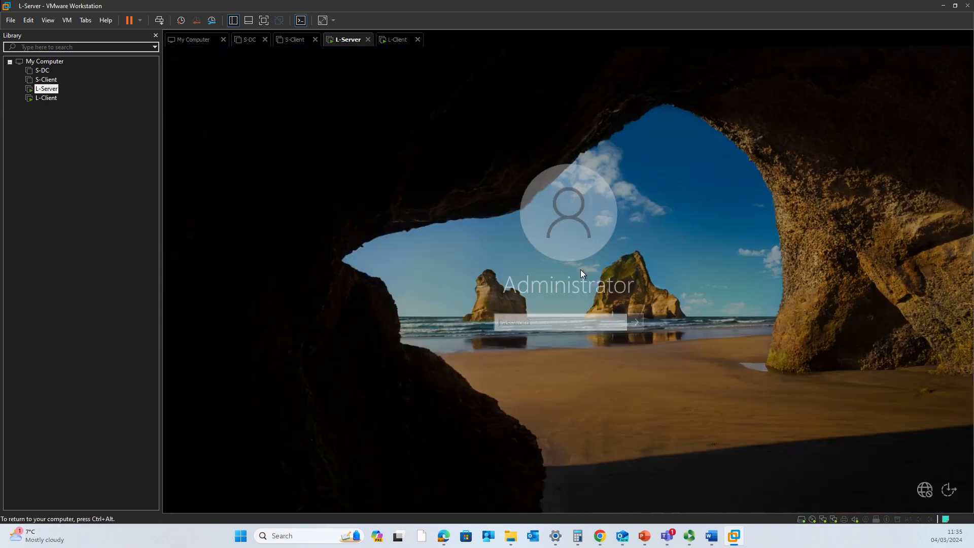
text(•••••••)
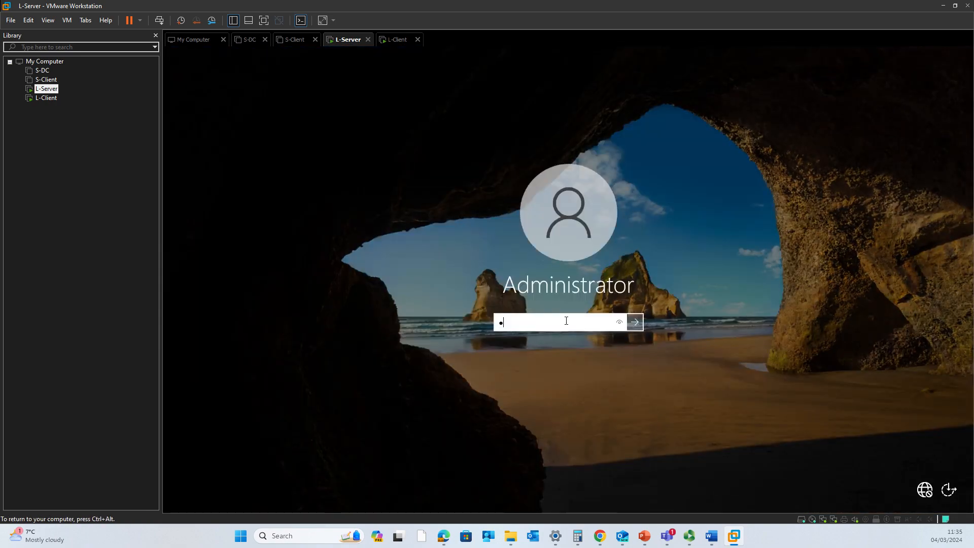
text(•••••)
key(Return)
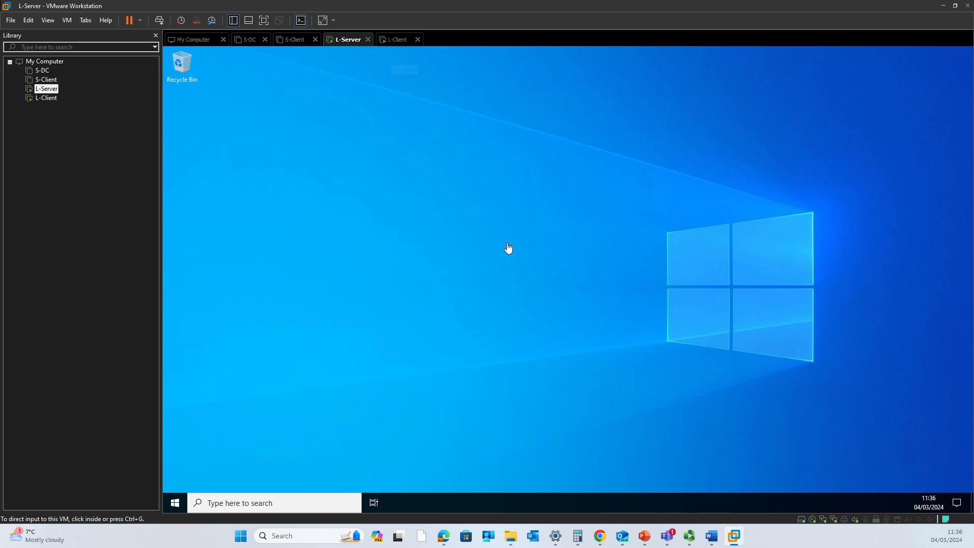
Open L-Server's Network Connections with ncpa.cpl, then open L-Client's L-Internal status
click(507, 248)
key(super+r)
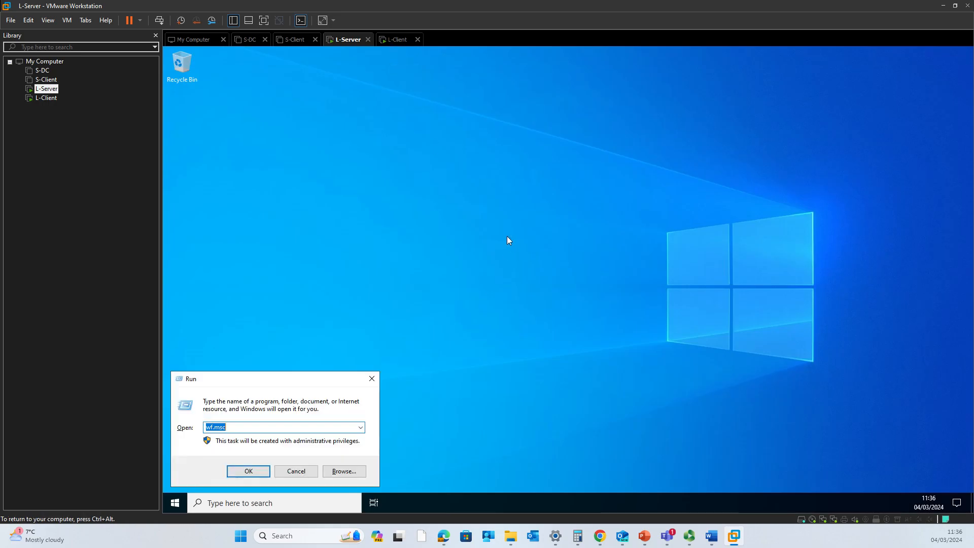
text(ncpa.cpl)
key(Return)
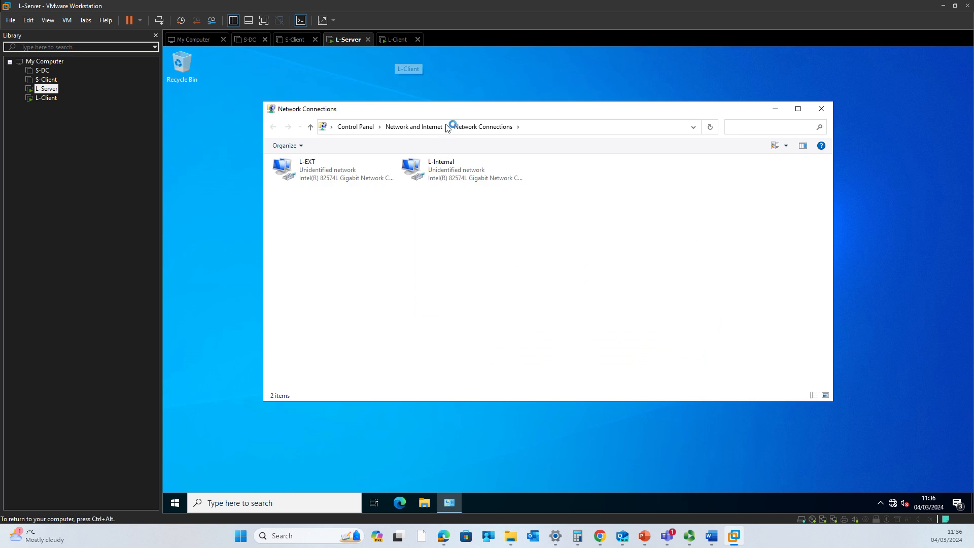
click(395, 42)
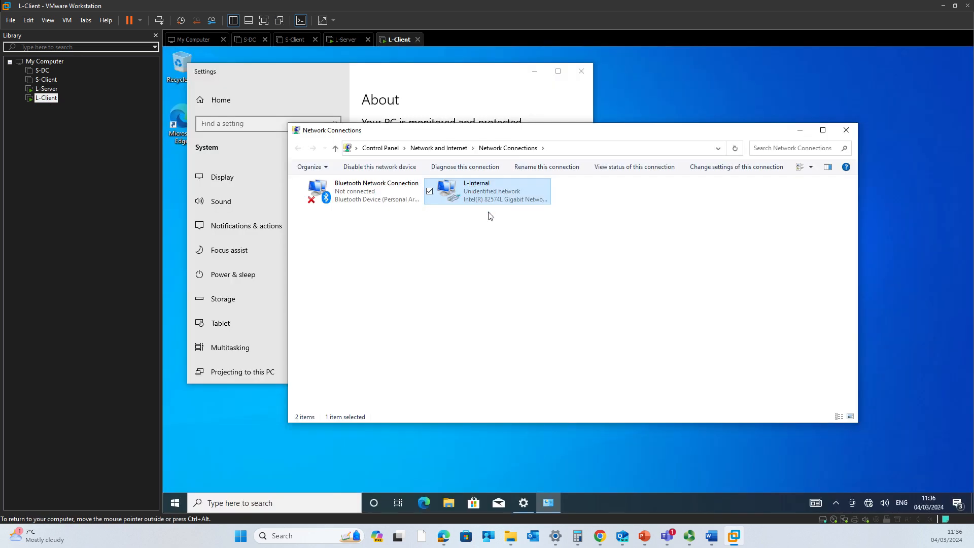
double_click(486, 196)
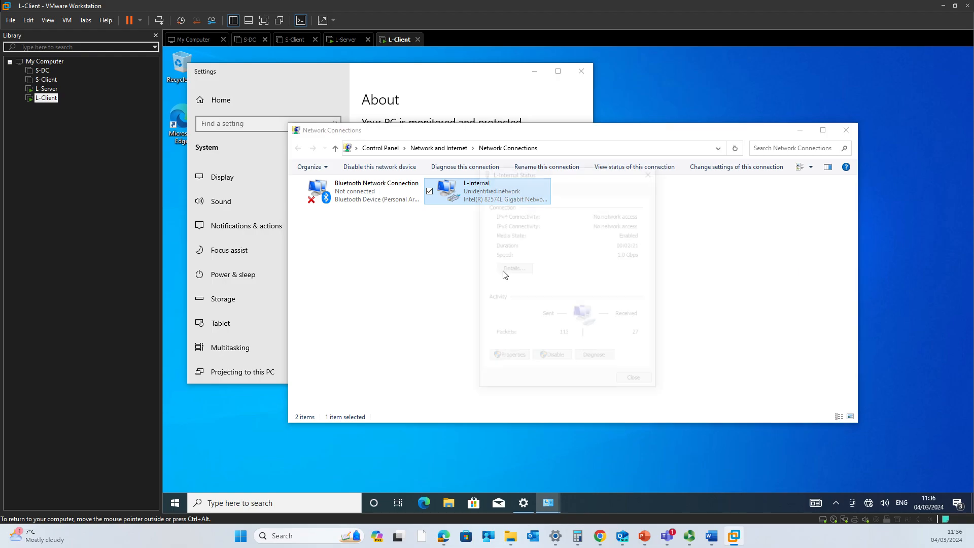
Change the L-Internal IPv4 default gateway's third octet to 2 (192.168.2.1) and save
click(518, 359)
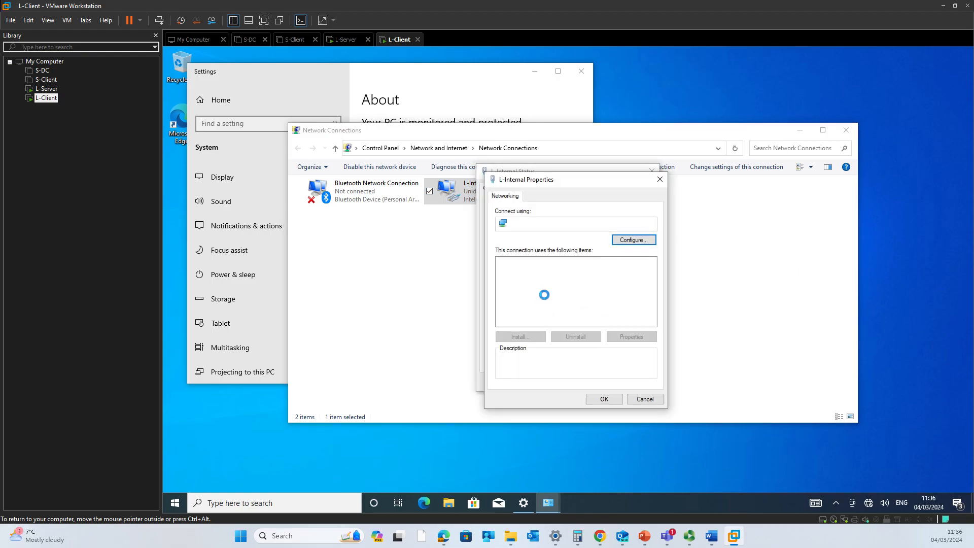
click(568, 288)
double_click(567, 288)
click(639, 303)
key(Tab)
key(Tab)
key(Tab)
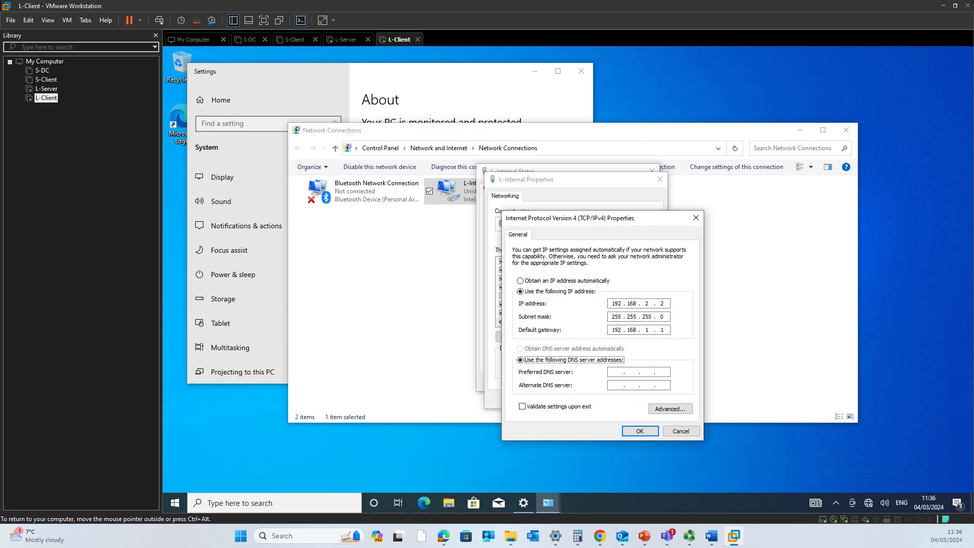
click(648, 330)
key(BackSpace)
text(2)
click(643, 433)
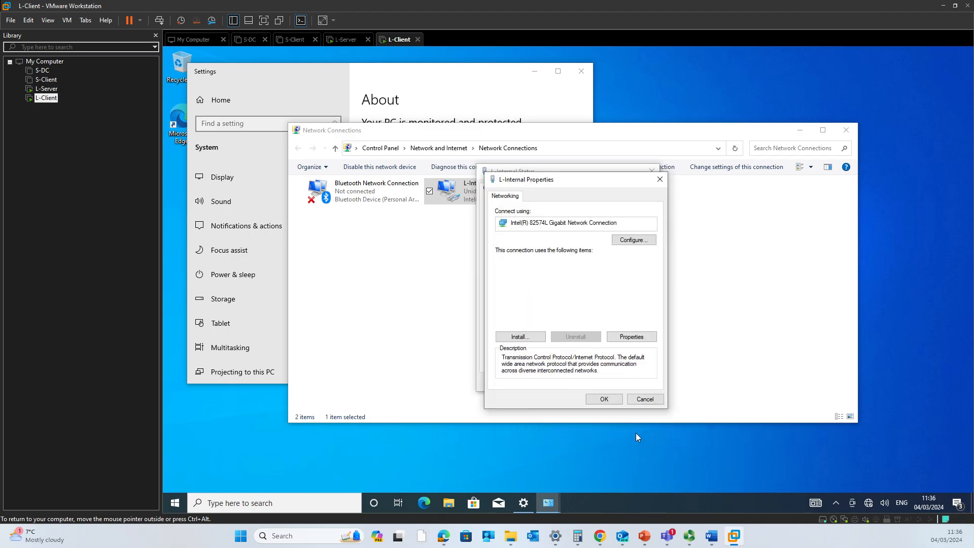
click(591, 395)
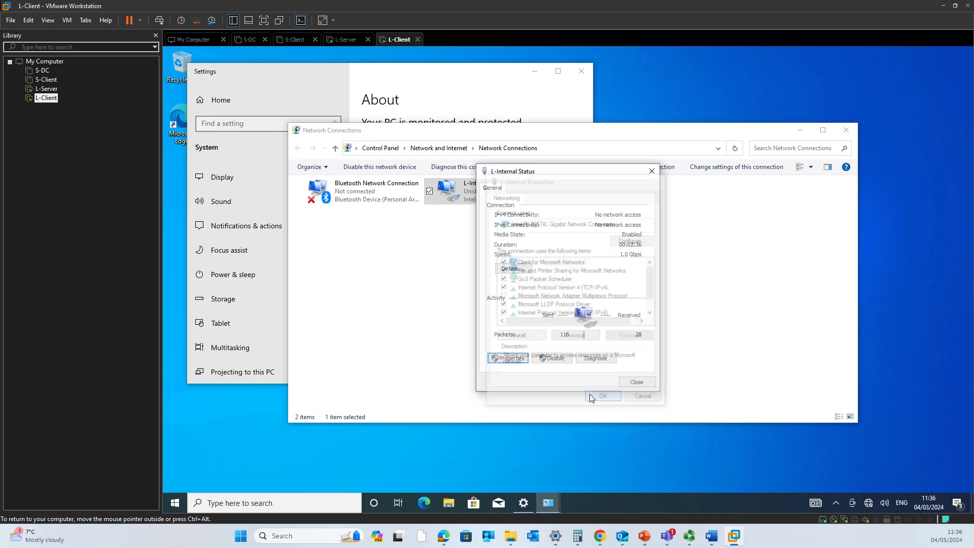
Close the L-Internal status window and minimize Network Connections
click(645, 383)
click(489, 257)
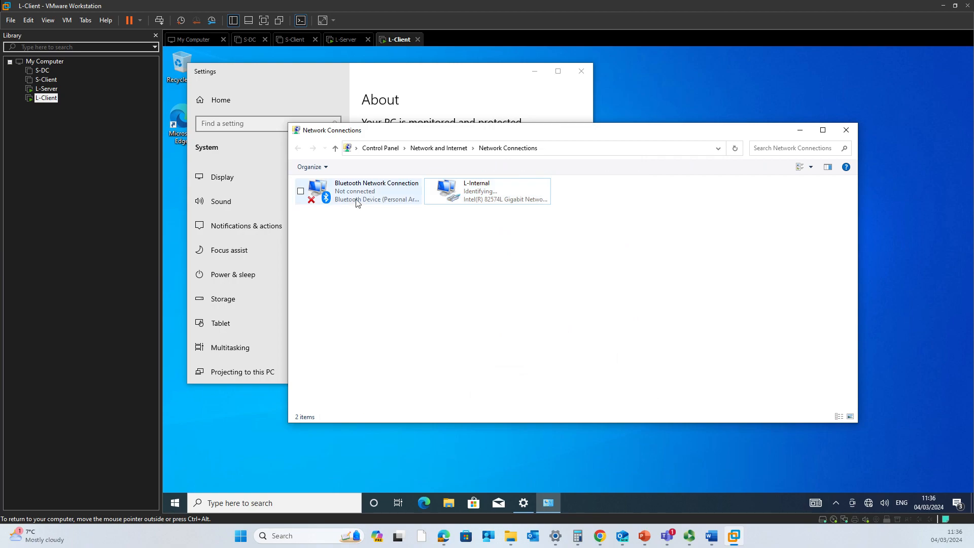
click(801, 131)
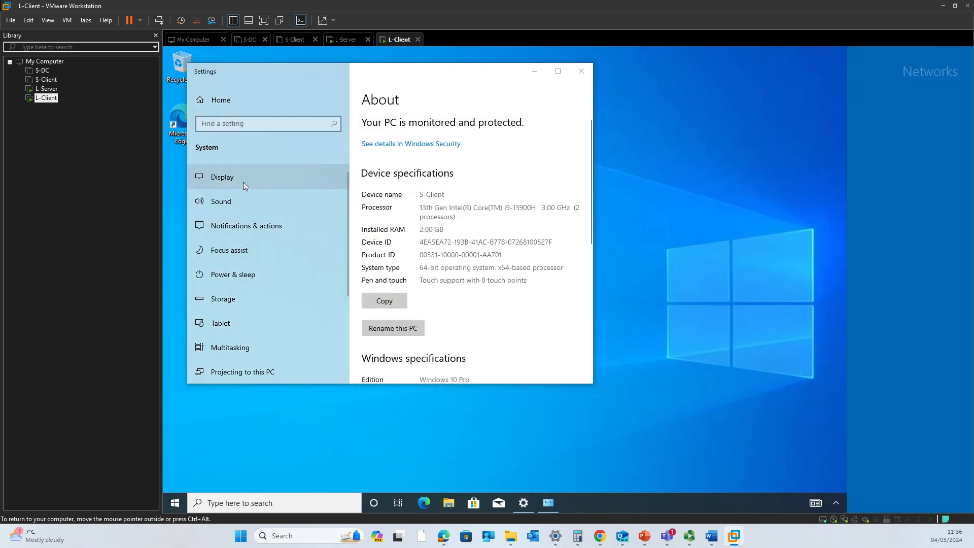
Allow network discovery and rename the PC to L-Client, choosing Restart later
click(874, 235)
click(392, 331)
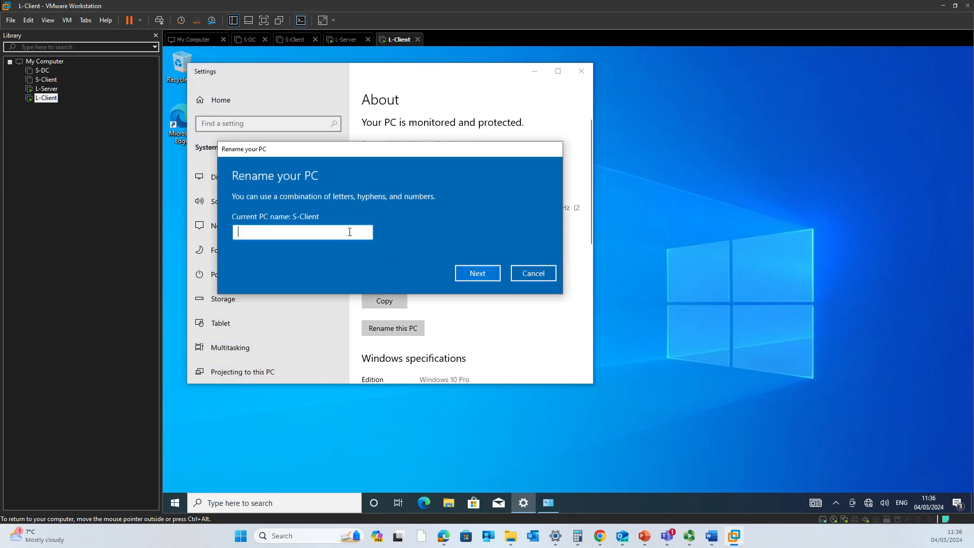
text(L-Client)
click(467, 274)
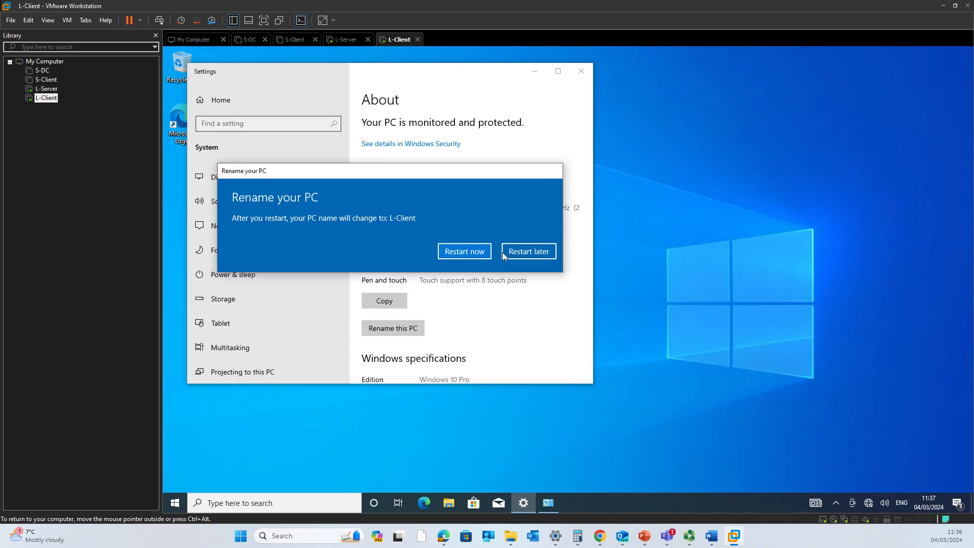
click(516, 254)
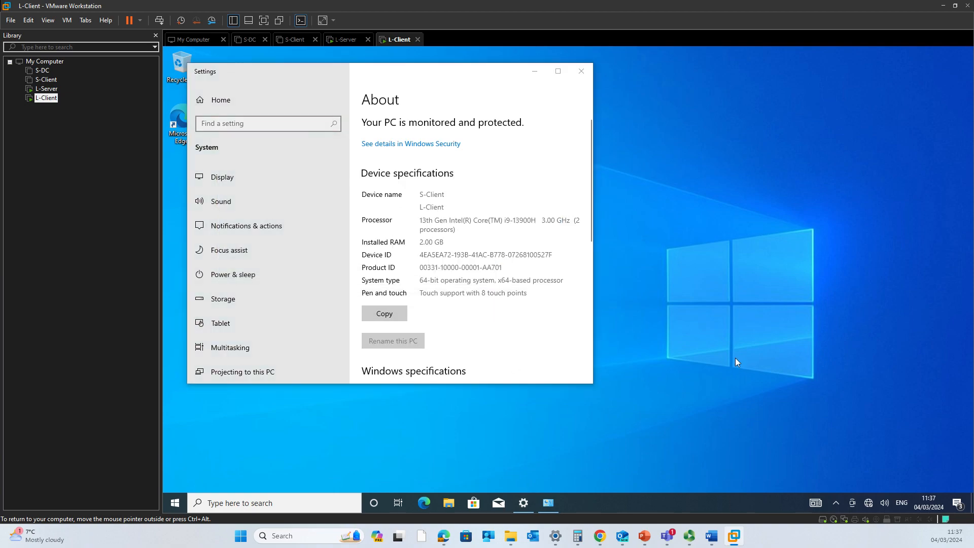
key(super+r)
In an L-Client command prompt, run ipconfig and ping 192.168.2.1
text(cmd)
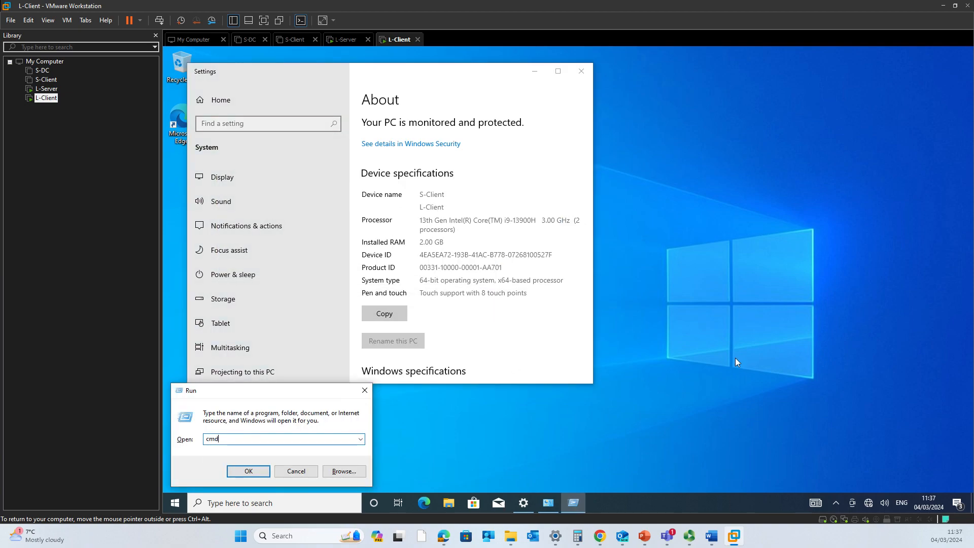
key(Return)
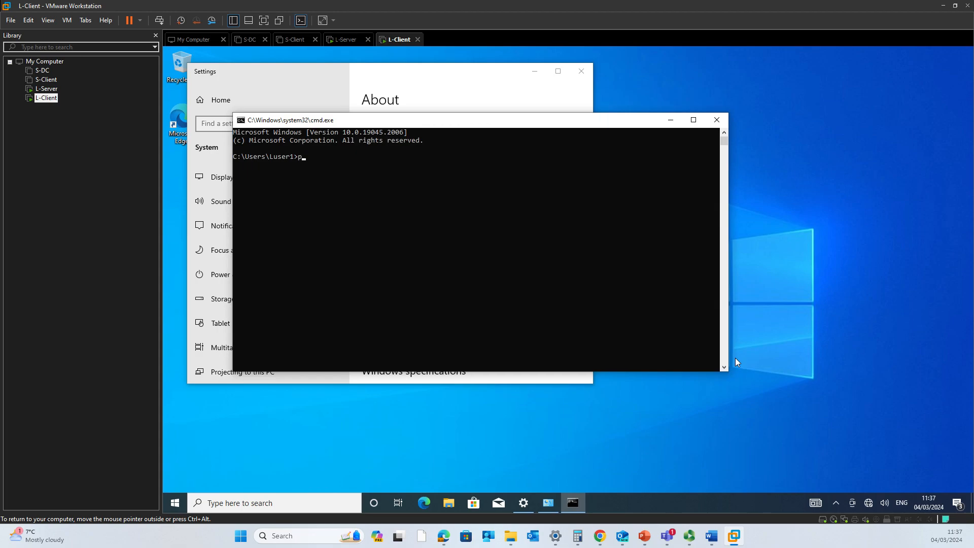
text(ipconfig)
key(Return)
text(ping 192.168.2.1)
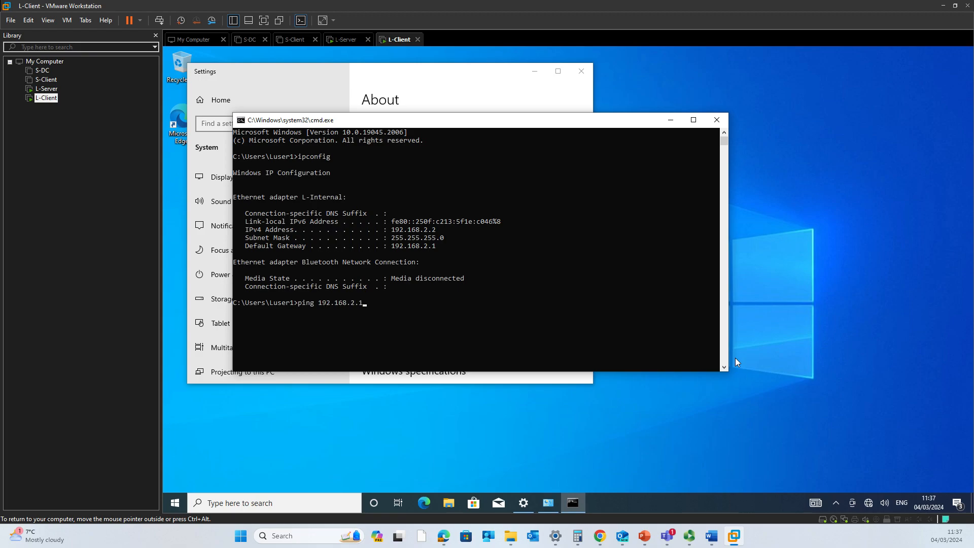
key(Return)
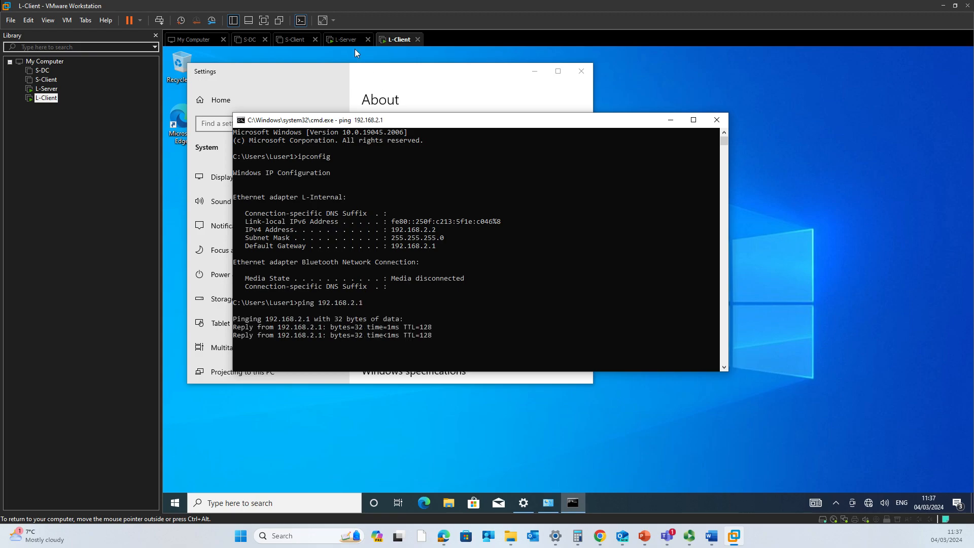
click(350, 40)
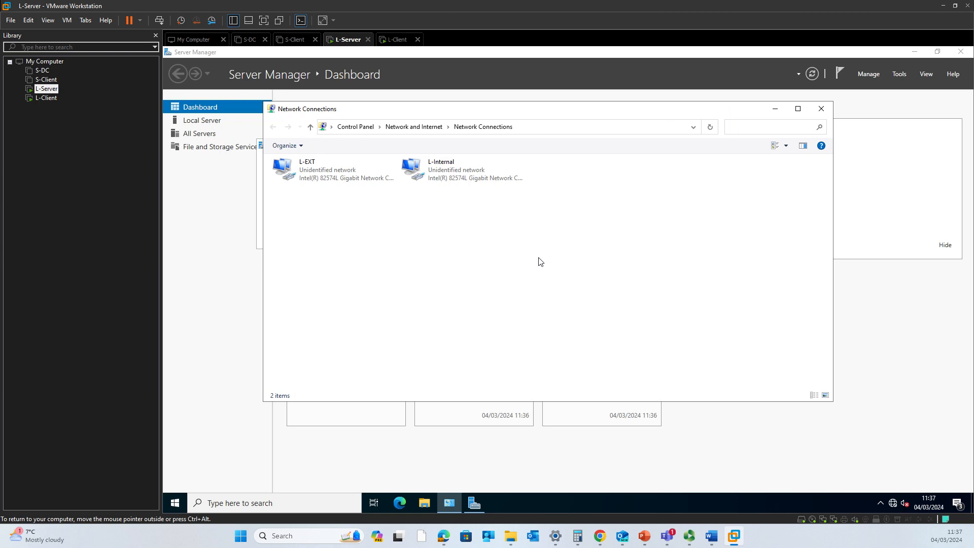
Open a command prompt on L-Server and run ipconfig
key(super+r)
text(cmd)
key(Return)
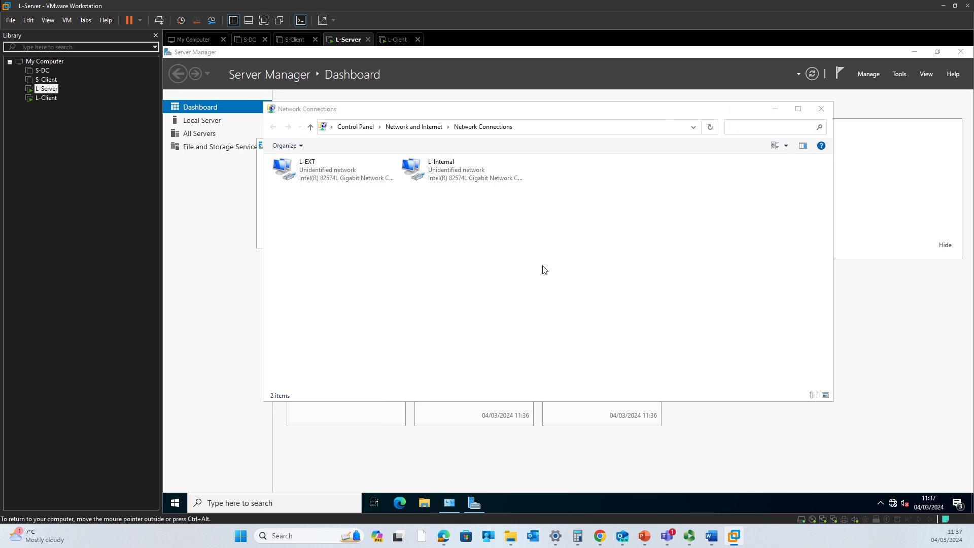
text(ipconfig)
key(Return)
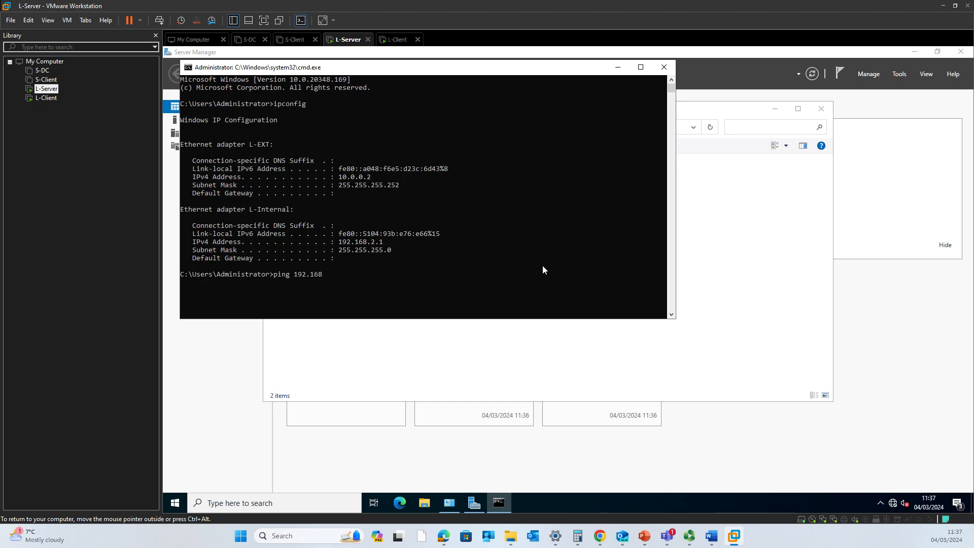
Ping L-Client at 192.168.2.2, then edit the command to ping 10.0.0.1
text(ping 192.168.2.2)
key(Return)
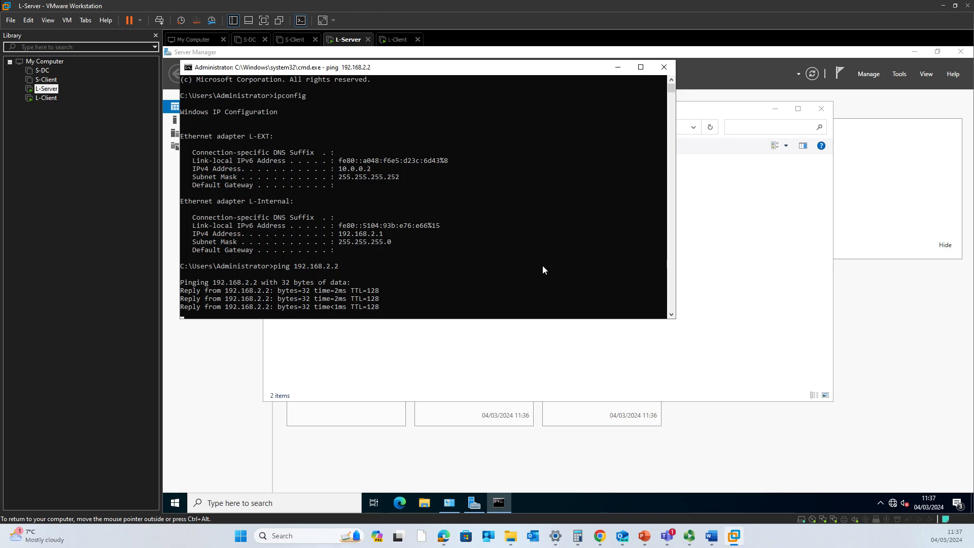
key(Up)
key(BackSpace)
key(BackSpace)
key(BackSpace)
key(BackSpace)
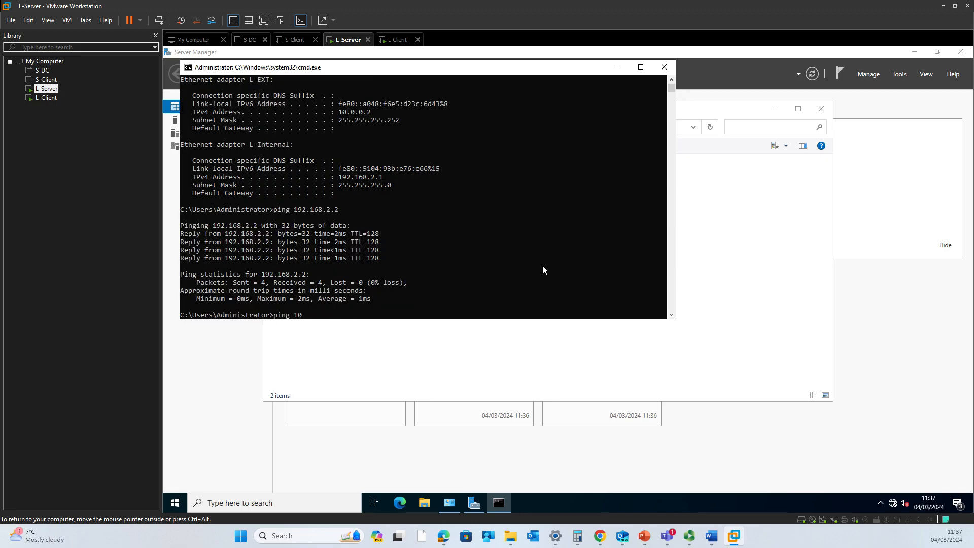
text(.0.1)
key(Return)
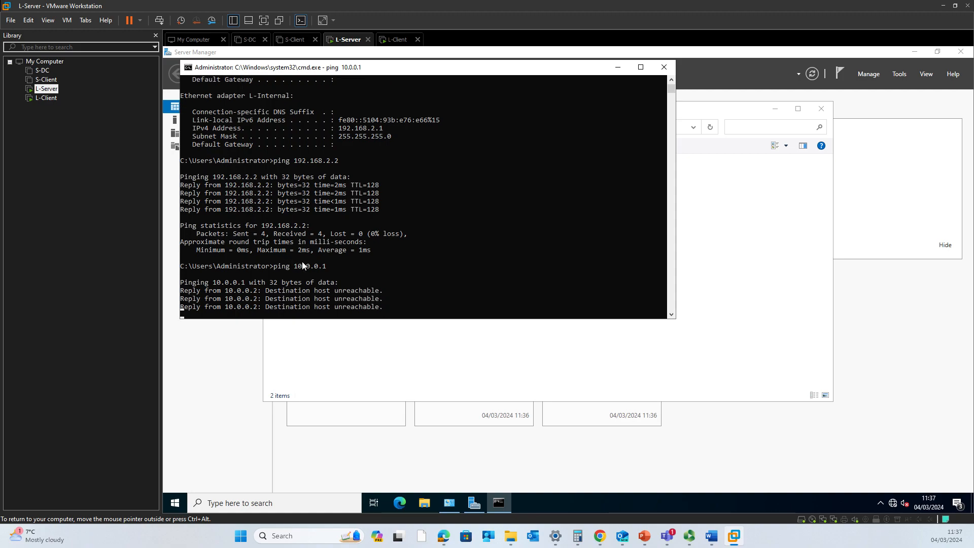
Look over the S-DC tab, then power on the S-Client virtual machine
click(251, 40)
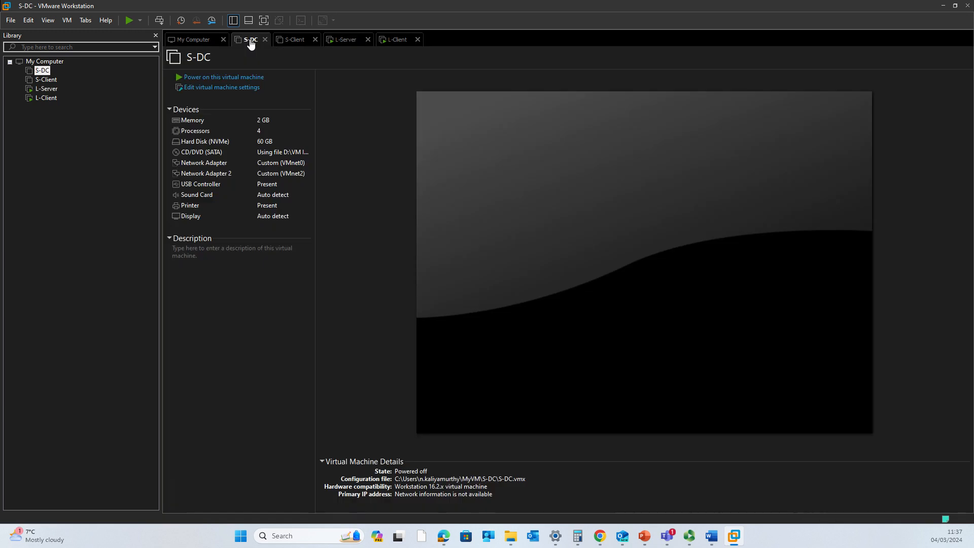
click(346, 40)
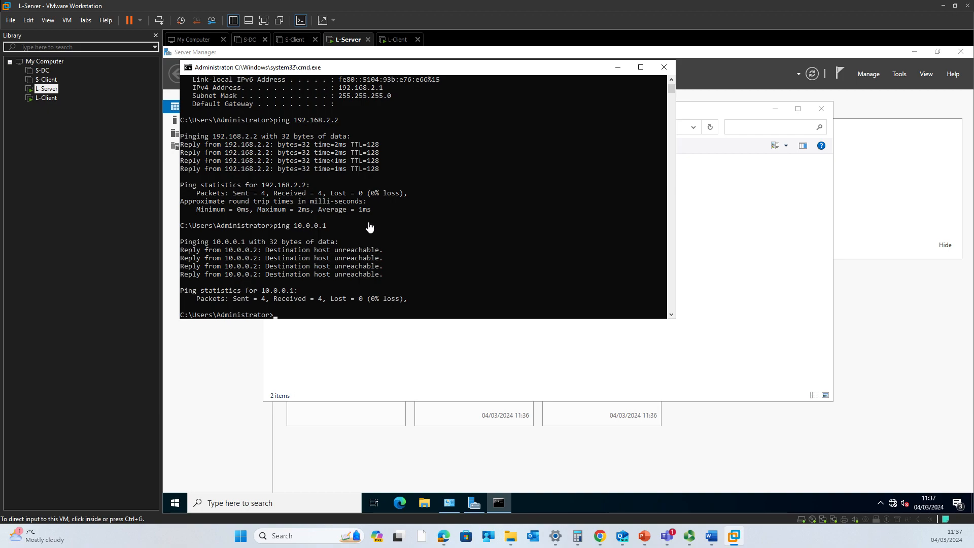
click(251, 45)
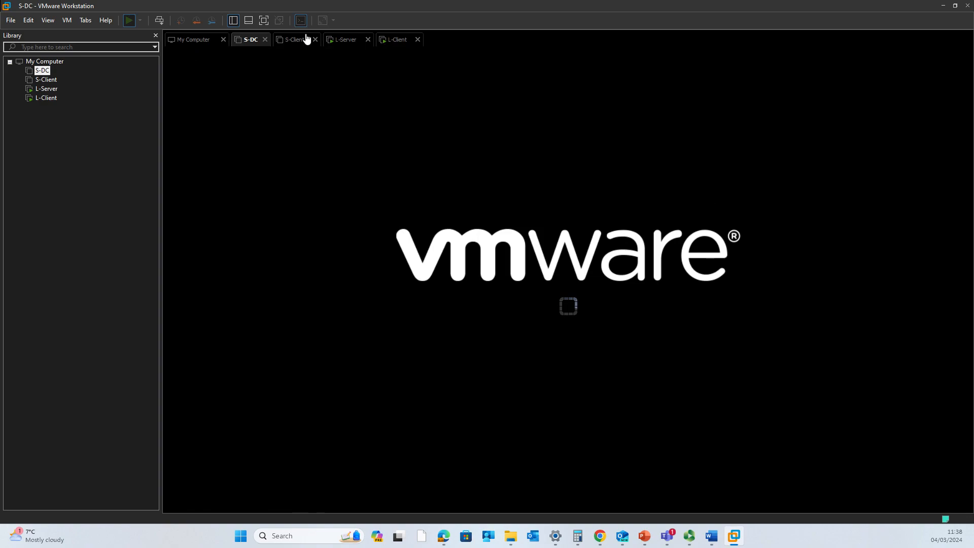
click(303, 39)
click(232, 78)
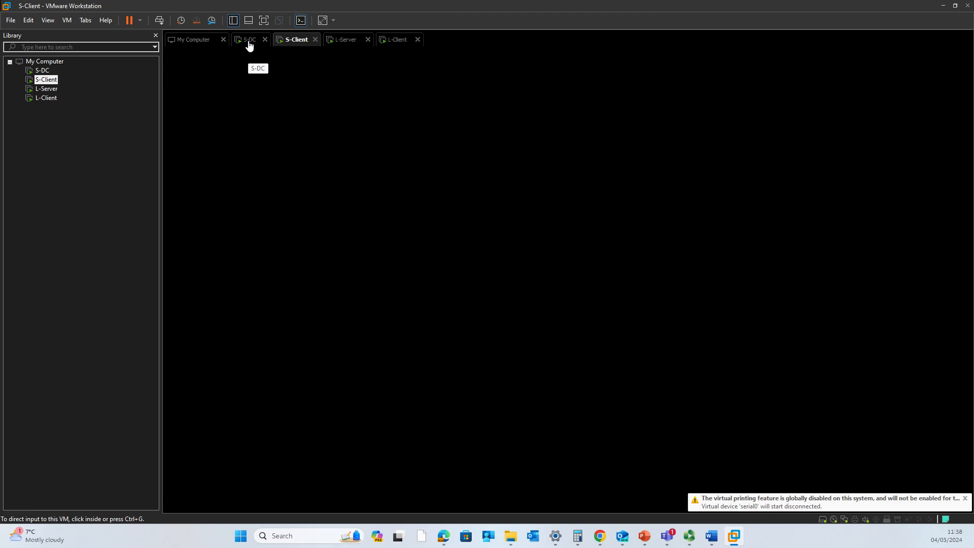
On L-Server, rerun ping 10.0.0.1, then restart it as a continuous ping with -t
click(349, 43)
key(Up)
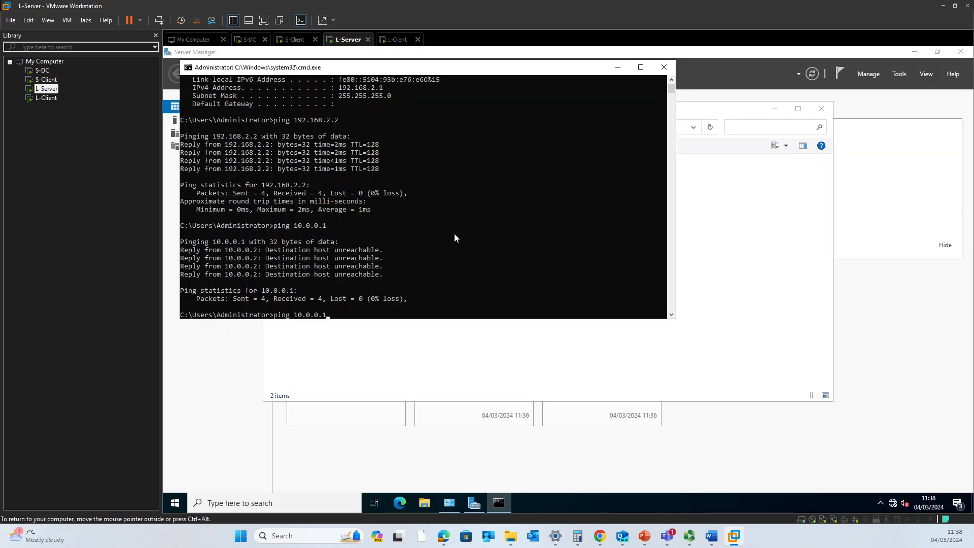
key(Return)
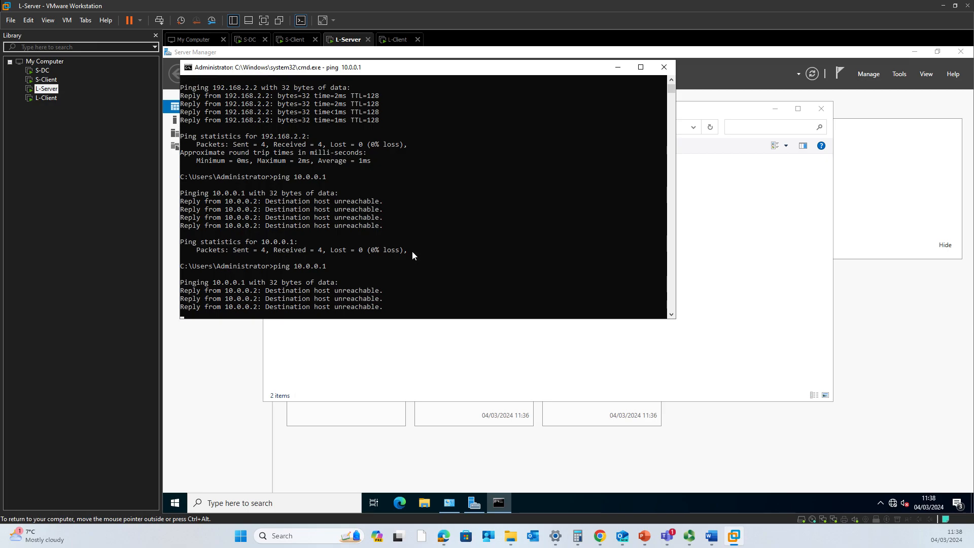
key(Up)
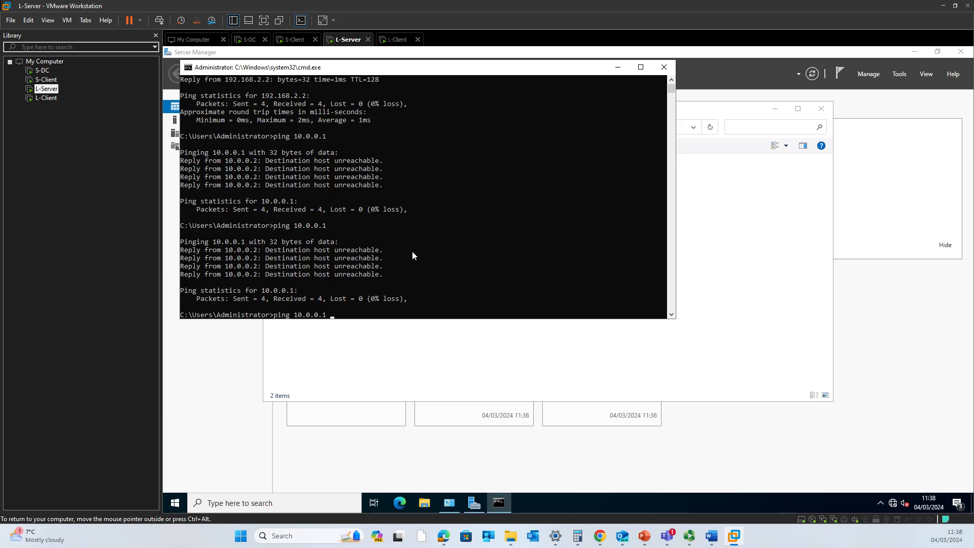
text(-t)
key(Return)
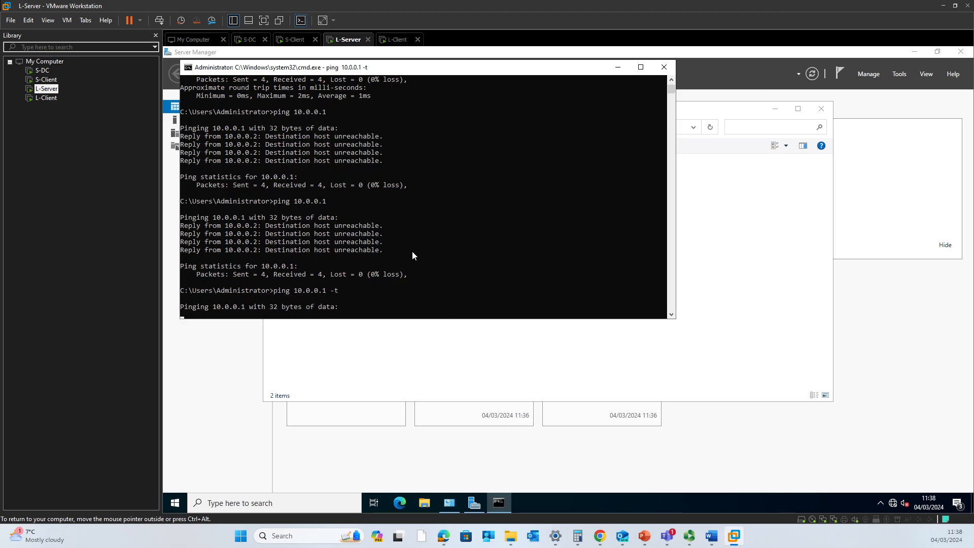
Check on the booting S-DC machine, then return to L-Server's running ping
click(247, 40)
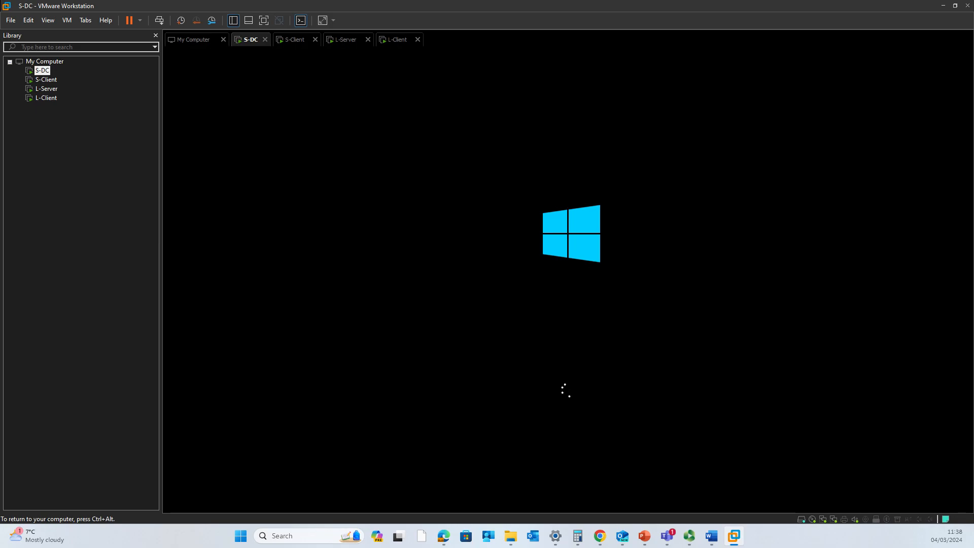
key(ctrl+alt)
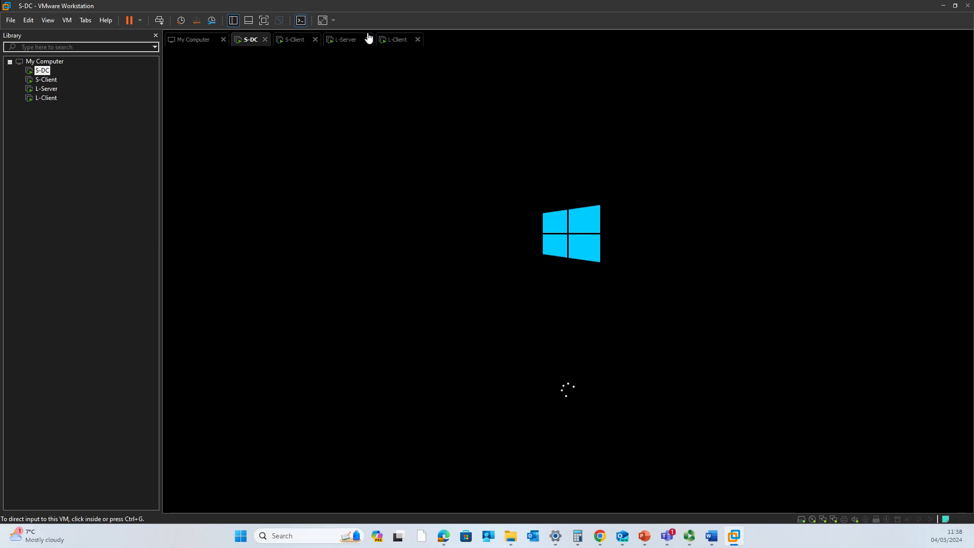
click(350, 40)
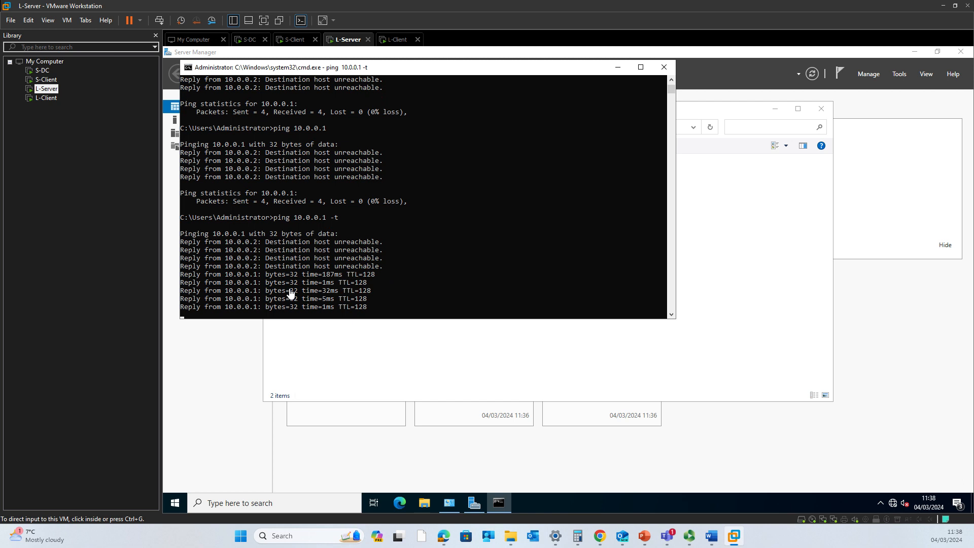
Sign in to S-DC as Administrator with the account password, then switch to the S-Client console
click(249, 40)
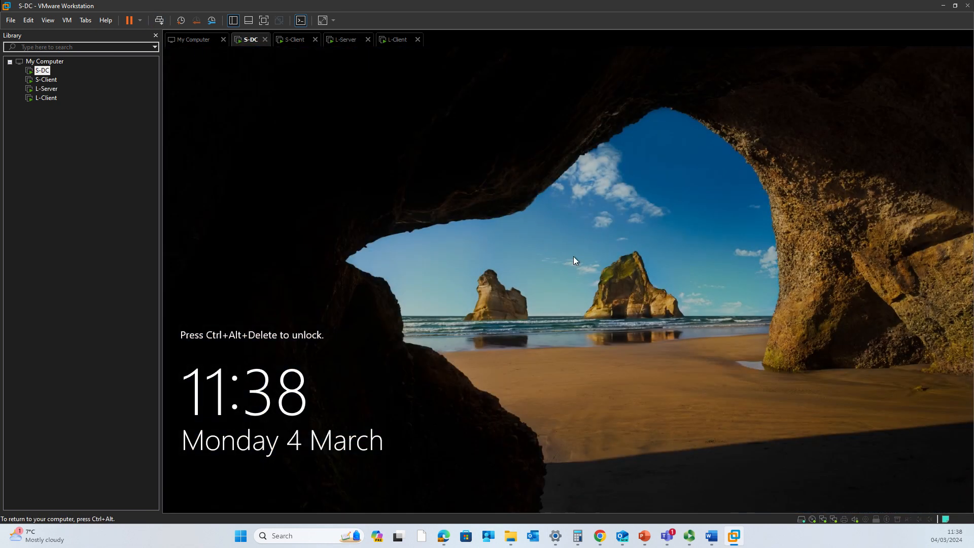
key(ctrl+alt+Insert)
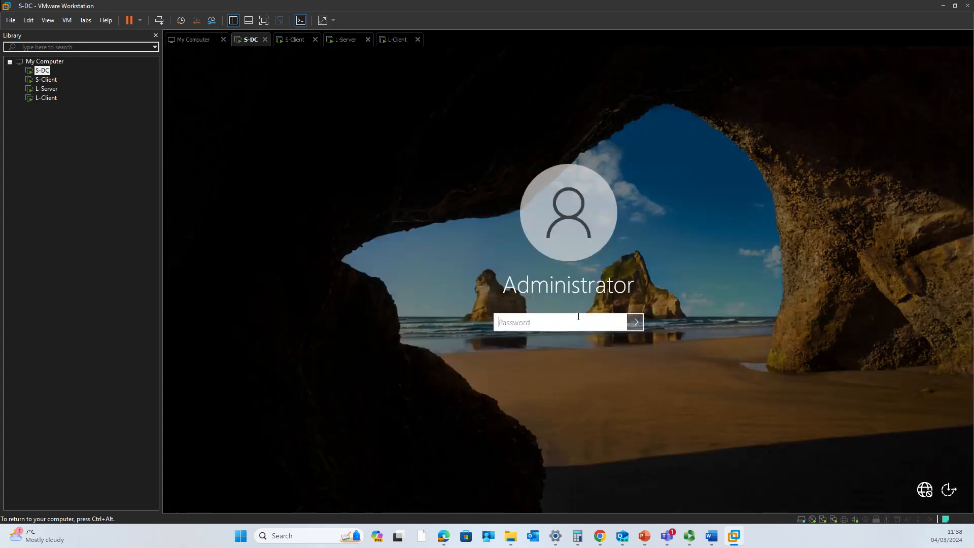
text(Pa$$w0rd23)
key(Return)
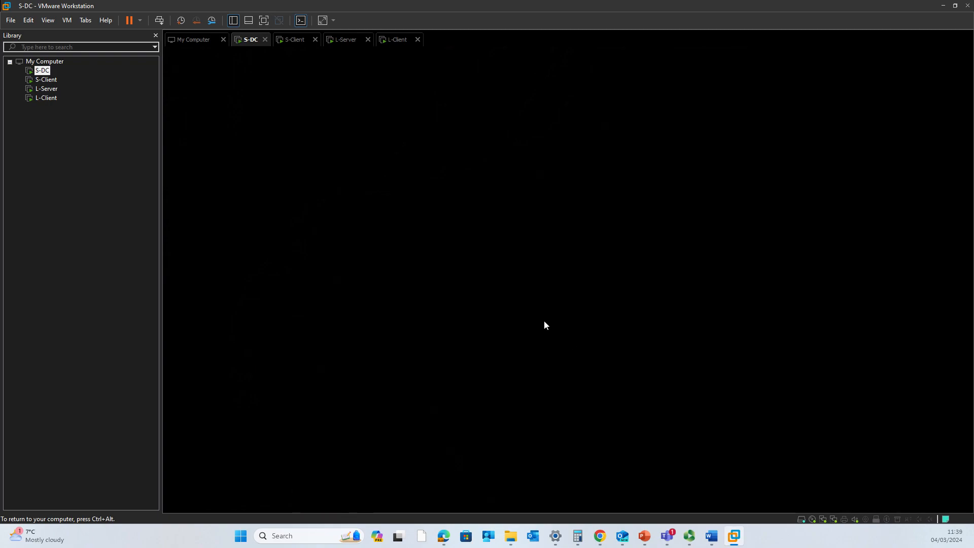
click(296, 40)
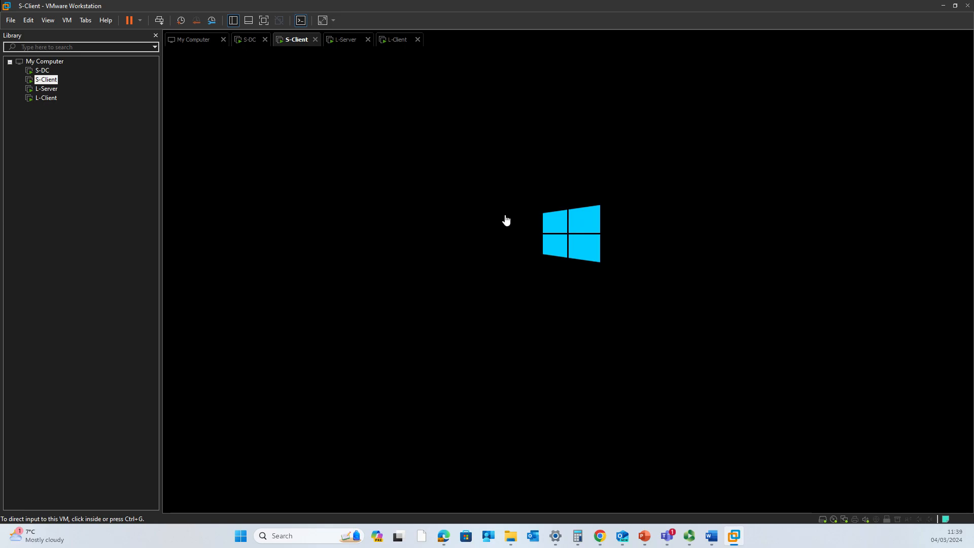
mouse_move(725, 532)
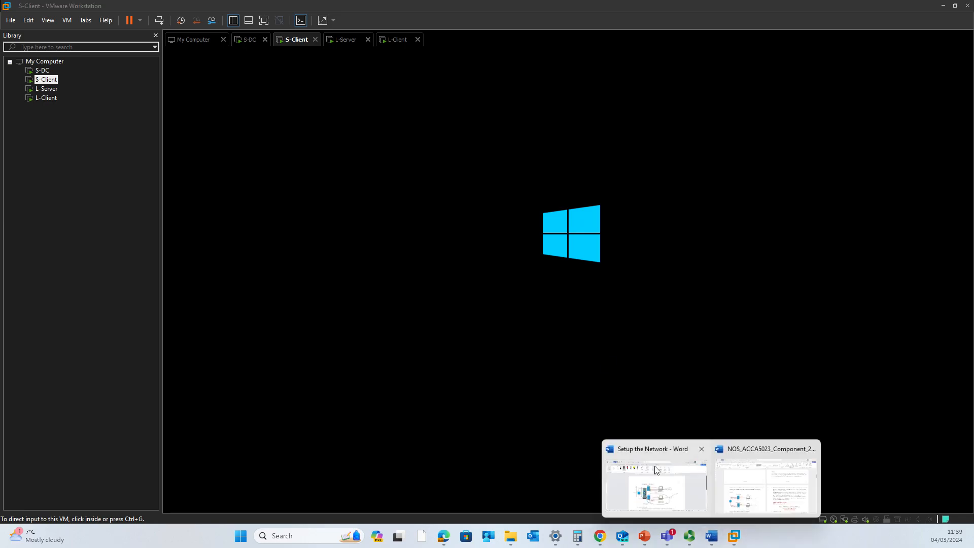
Undo the old ink strokes on the Setup the Network diagram
click(682, 455)
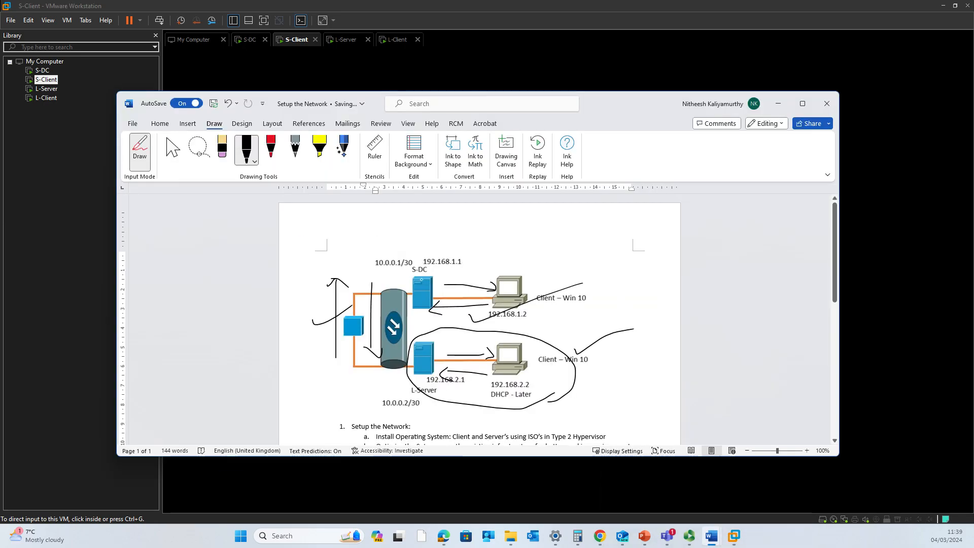
key(ctrl+z)
key(ctrl+z)
key(ctrl+z)
key(ctrl+z)
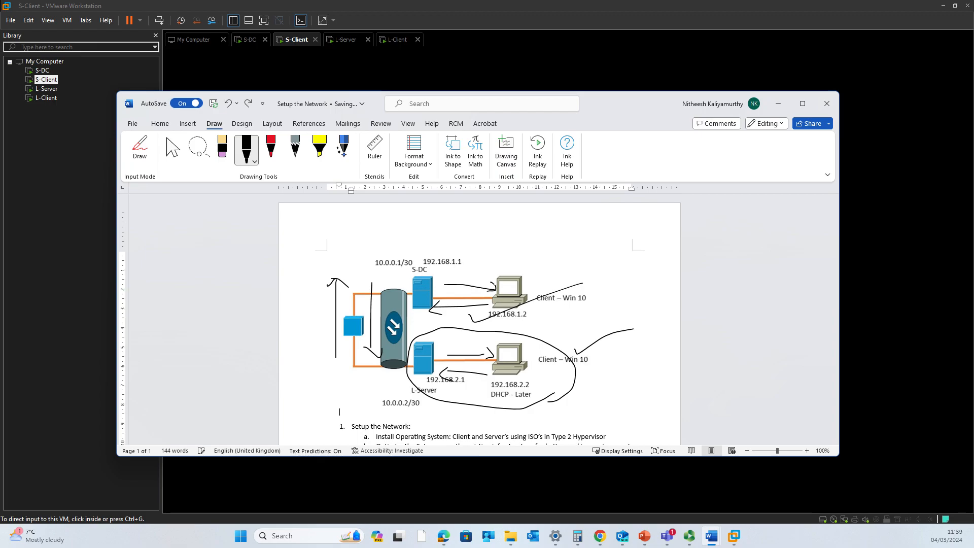
key(ctrl+z)
key(ctrl+z)
key(ctrl+z)
key(ctrl+z)
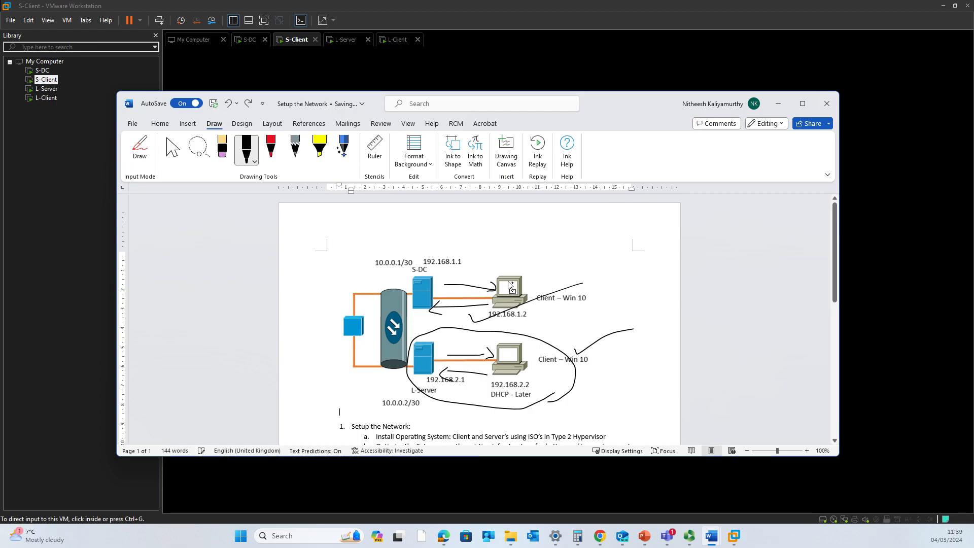
key(ctrl+z)
key(ctrl+z)
key(ctrl+z)
key(ctrl+z)
key(ctrl+z)
key(ctrl+z)
key(ctrl+z)
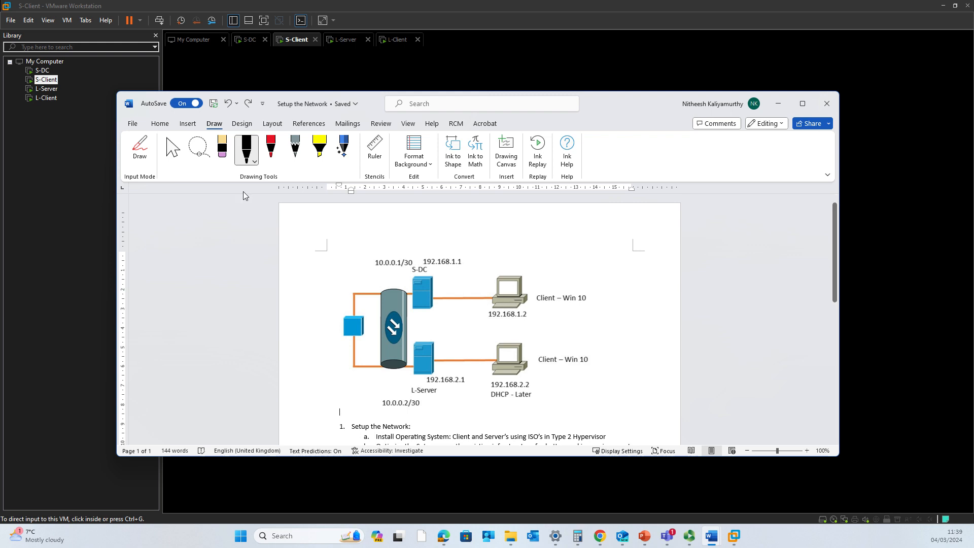
With the black pen, draw circled numbers 1, 2 and 3 beside the diagram's links
click(247, 148)
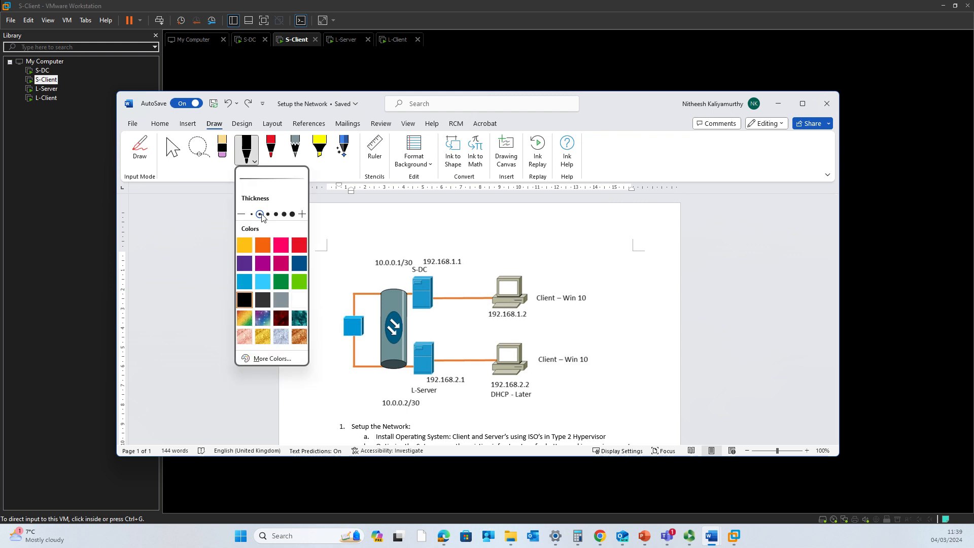
click(436, 264)
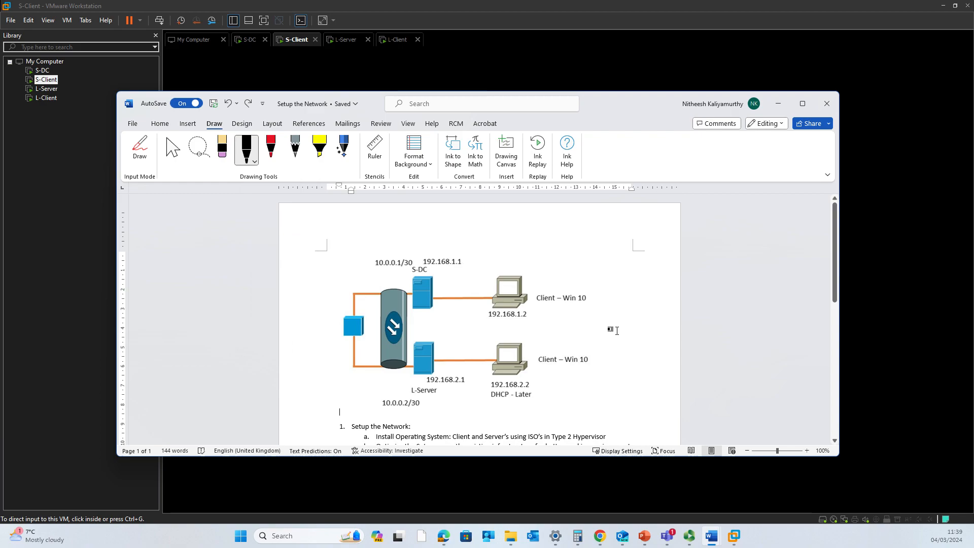
click(247, 149)
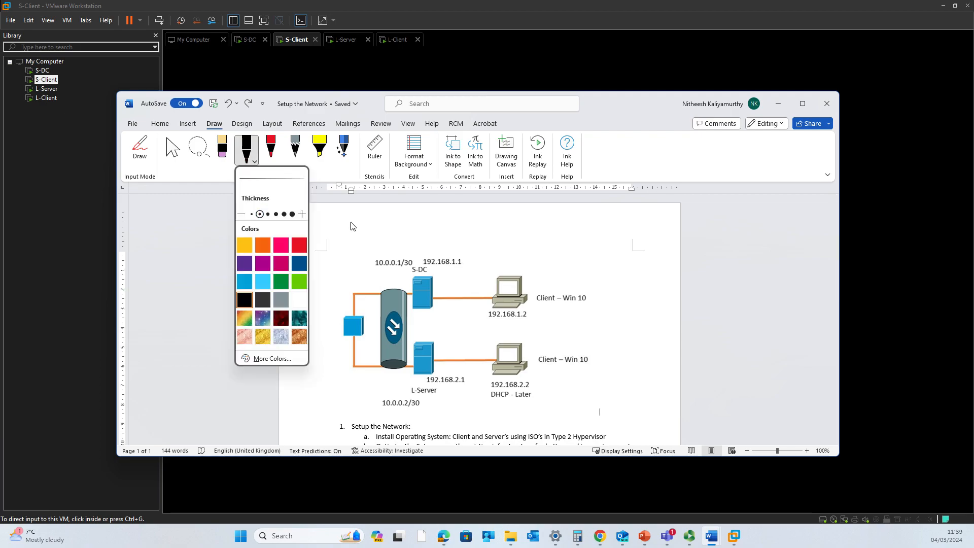
click(173, 153)
click(247, 150)
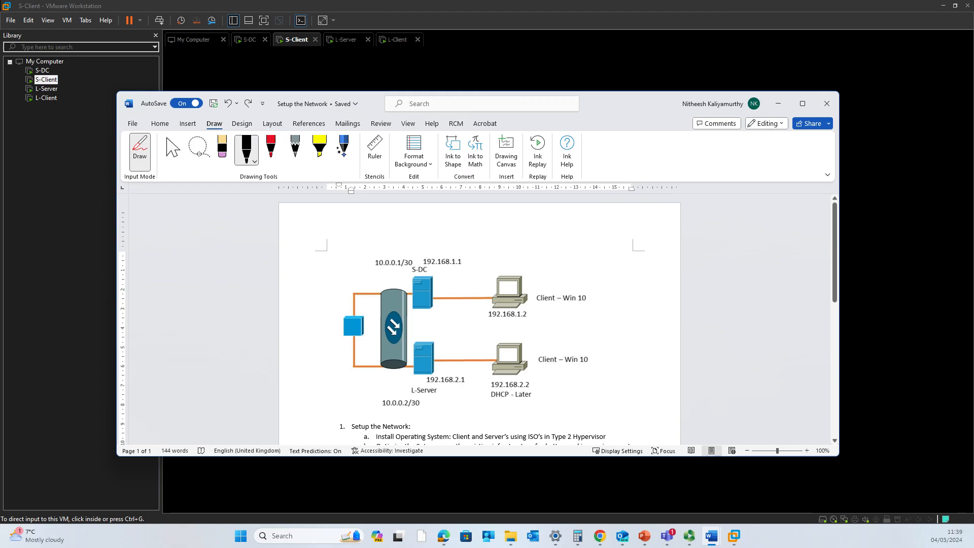
drag(477, 258, 479, 257)
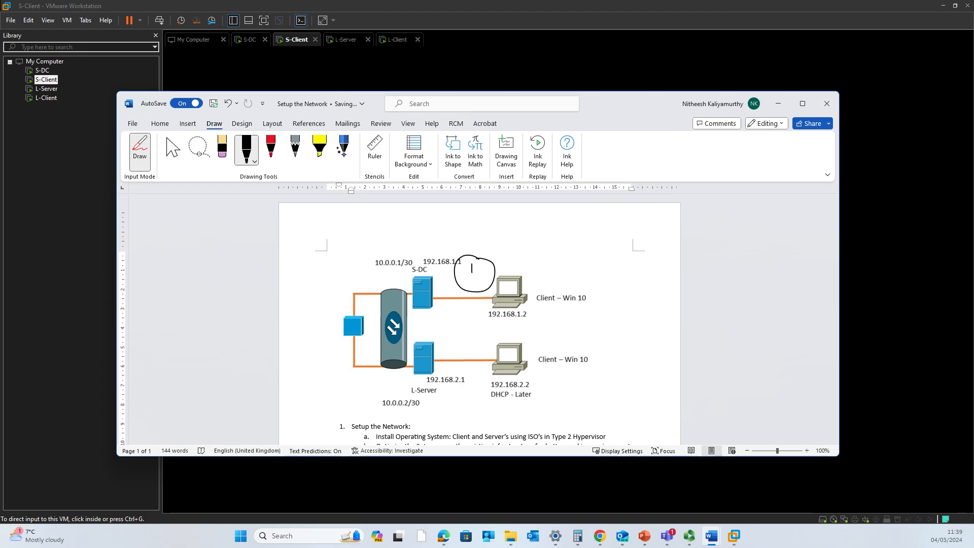
mouse_move(462, 339)
mouse_down()
mouse_move(474, 349)
mouse_move(456, 368)
mouse_move(477, 325)
mouse_up()
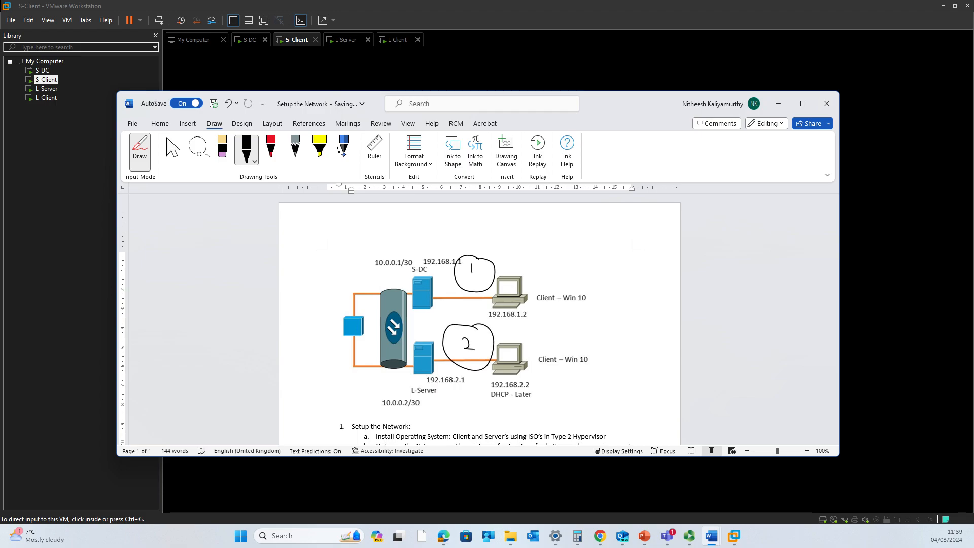
mouse_move(330, 311)
mouse_down()
mouse_move(329, 325)
mouse_move(311, 317)
mouse_move(345, 299)
mouse_up()
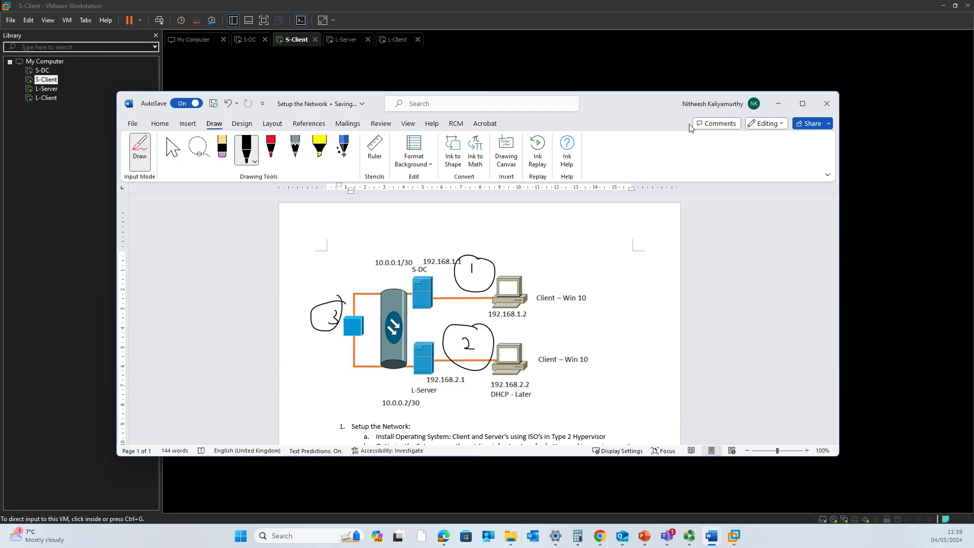
click(779, 106)
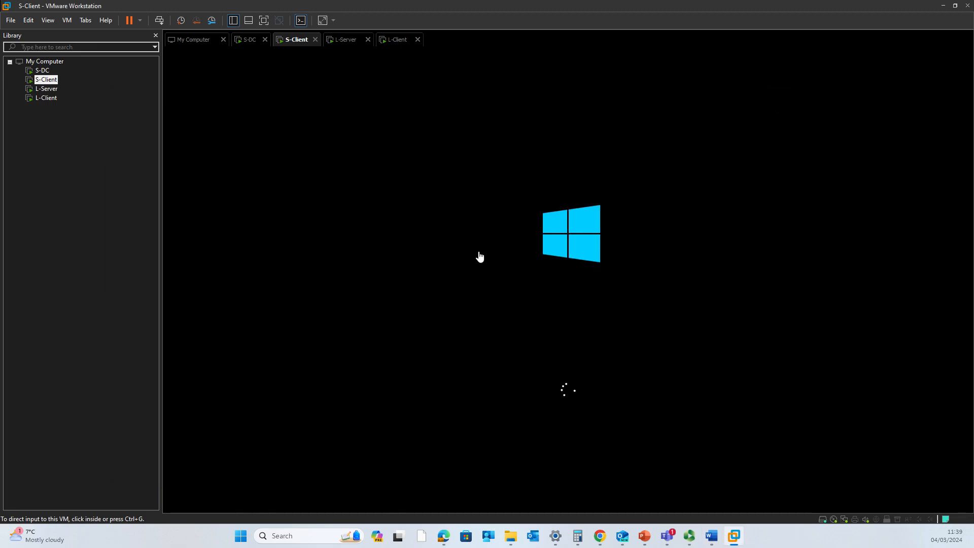
From L-Client's command prompt, rerun ping 192.168.2.1
click(347, 40)
click(395, 40)
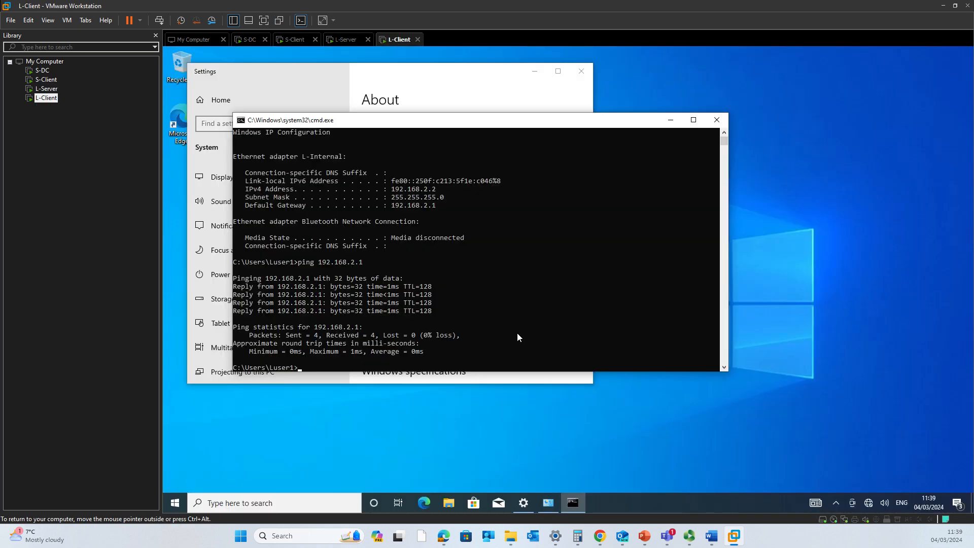
click(512, 335)
key(Up)
key(Return)
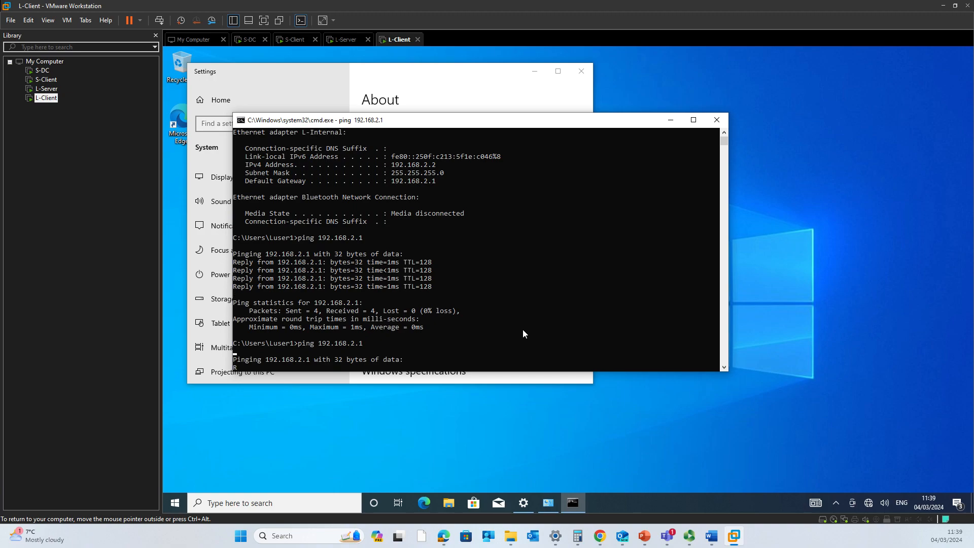
On L-Server, stop the continuous 10.0.0.1 ping and ping 192.168.2.2
click(348, 41)
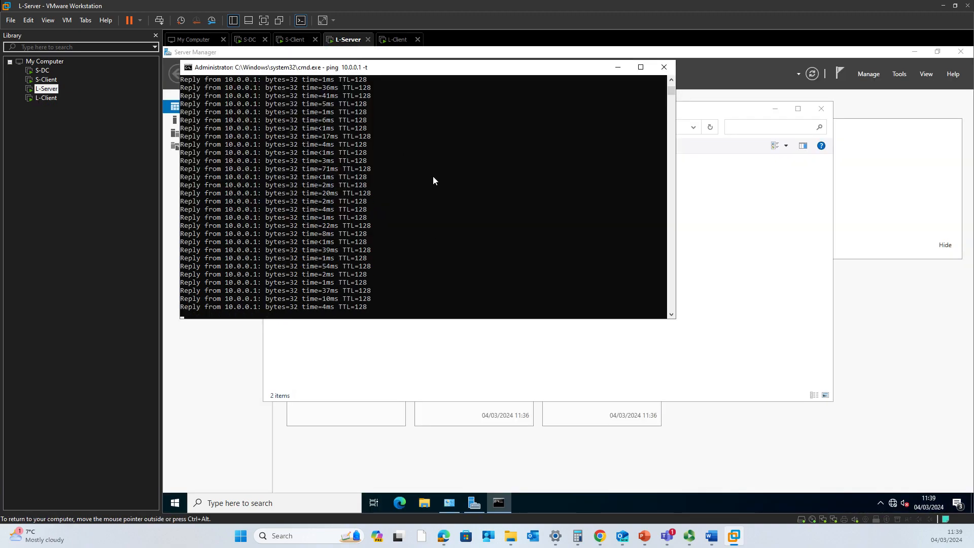
key(ctrl+c)
key(ctrl+x)
key(ctrl+z)
key(Up)
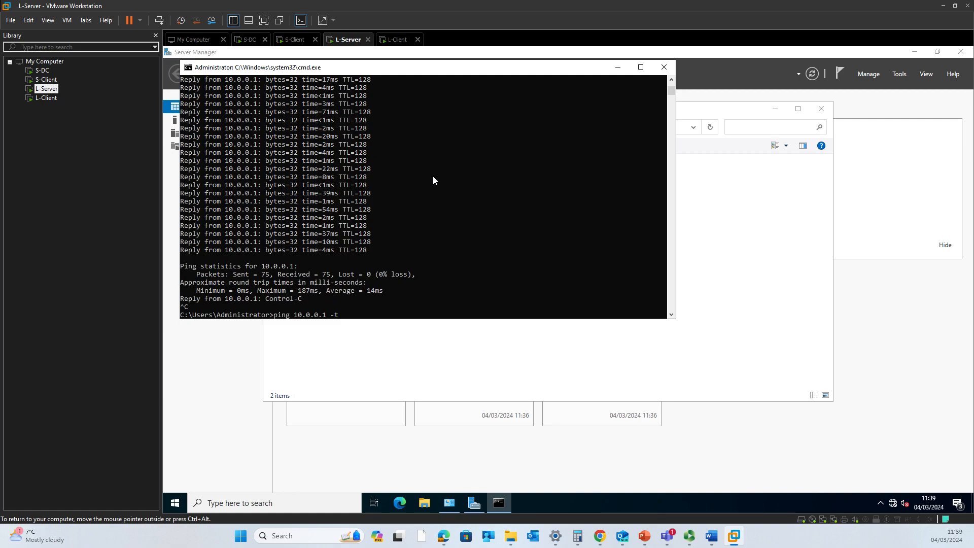
key(Up)
key(Return)
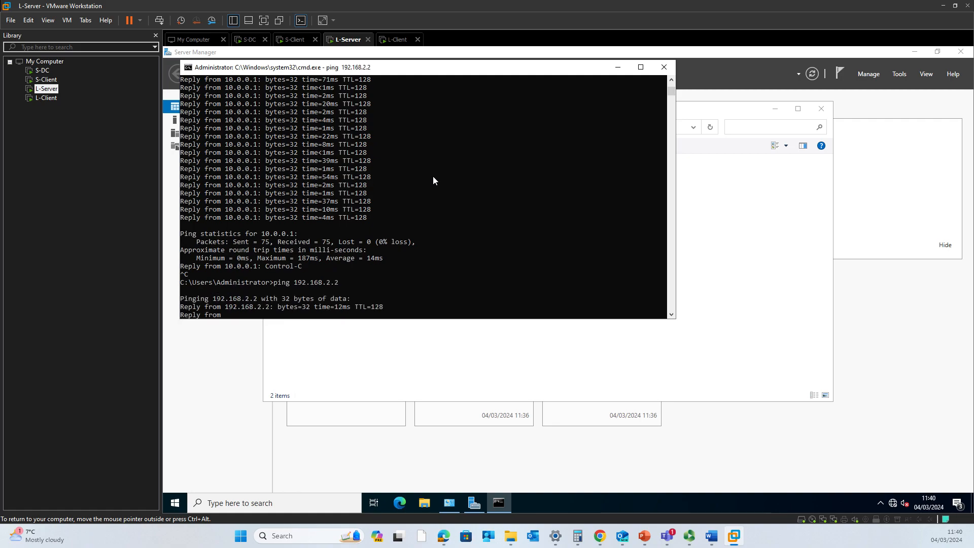
Draw an ink tick beside circle 2 on the Word network diagram
click(712, 536)
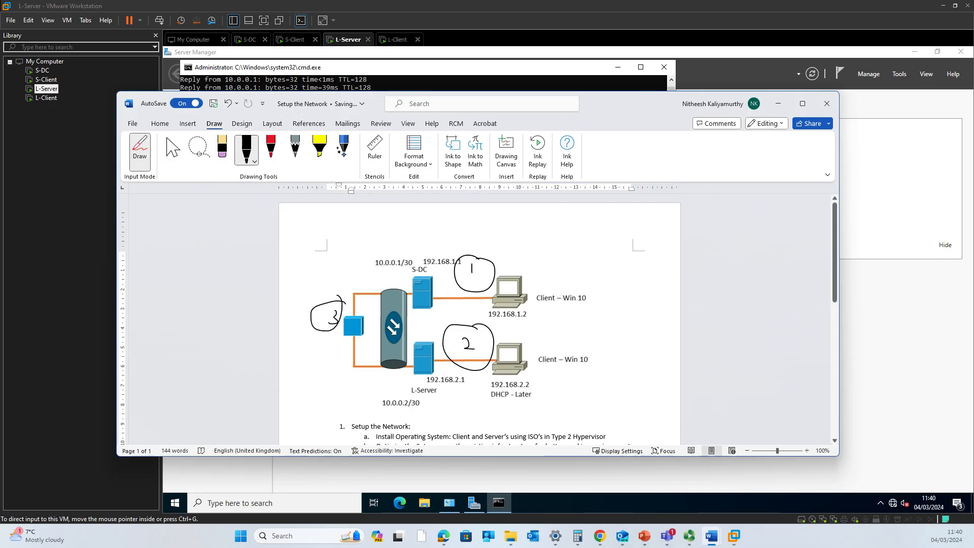
drag(507, 343, 575, 328)
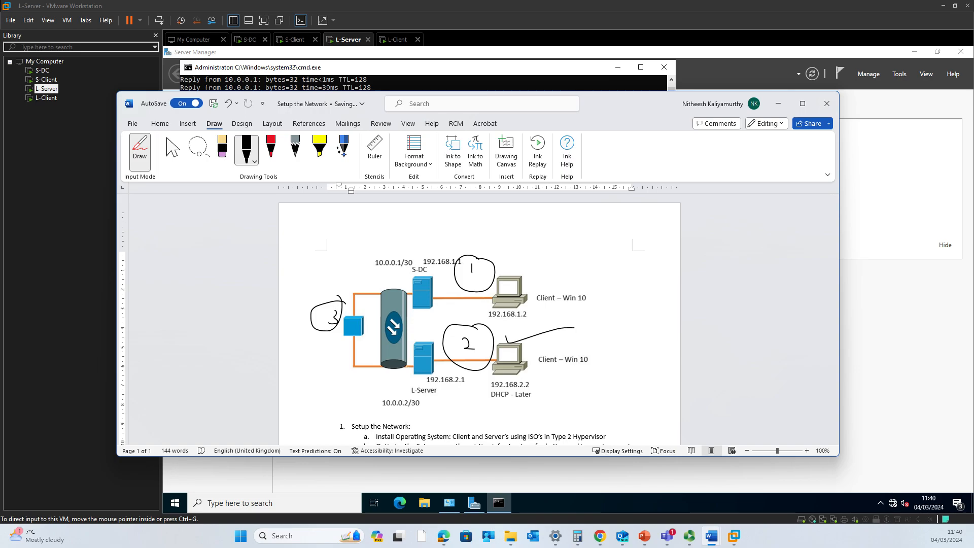
click(778, 103)
Rerun ping 10.0.0.1 in L-Server's command console
click(401, 274)
key(Escape)
key(Up)
key(Up)
key(Return)
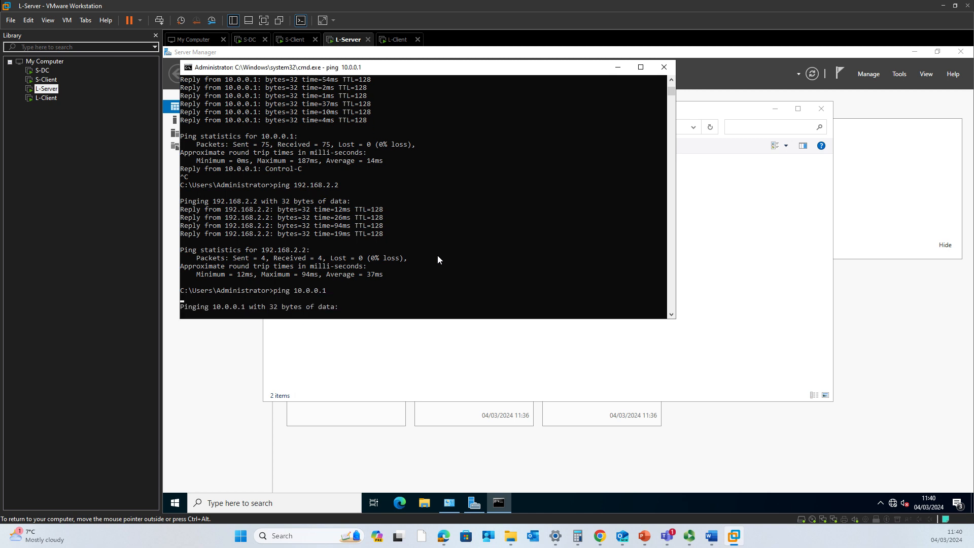
On S-DC, open a command prompt and run ipconfig
click(250, 39)
key(super+r)
key(Return)
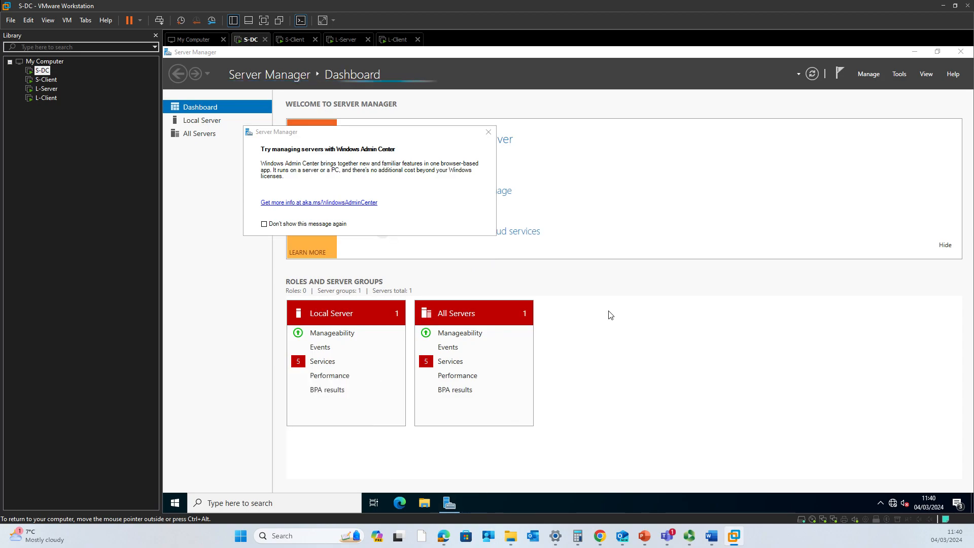
text(ipconfig)
key(Return)
Ping 10.0.0.2 from S-DC, then bring the Setup the Network document back
text(ping 10.0.0.2)
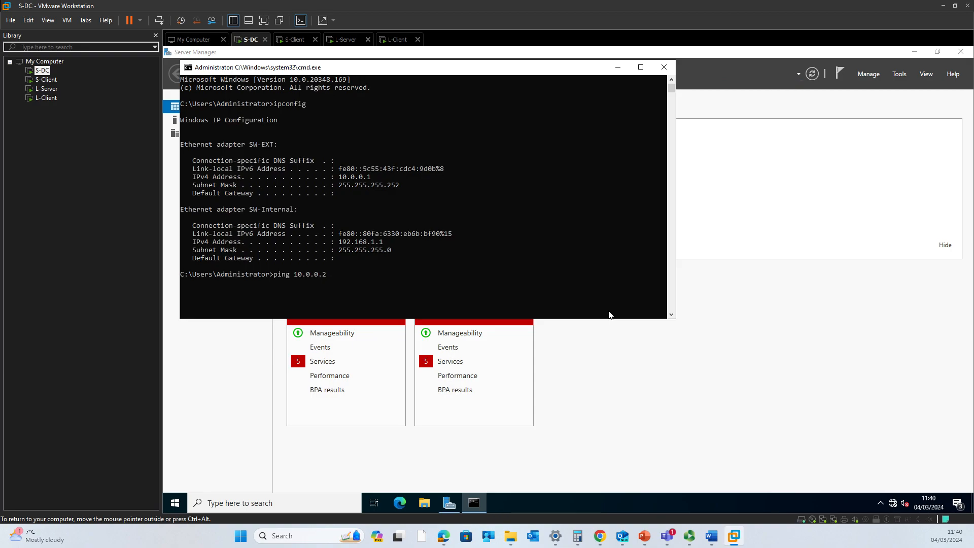
key(Return)
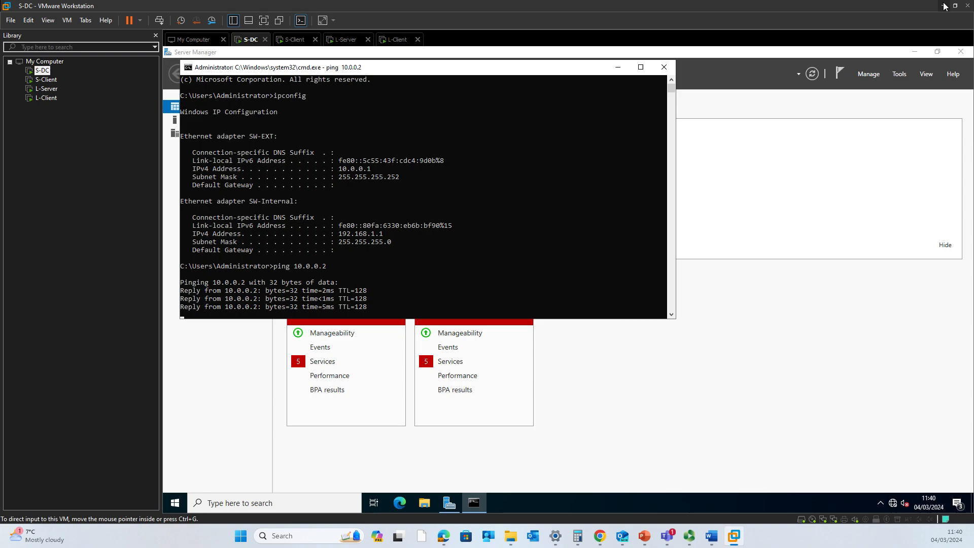
mouse_move(705, 537)
click(654, 482)
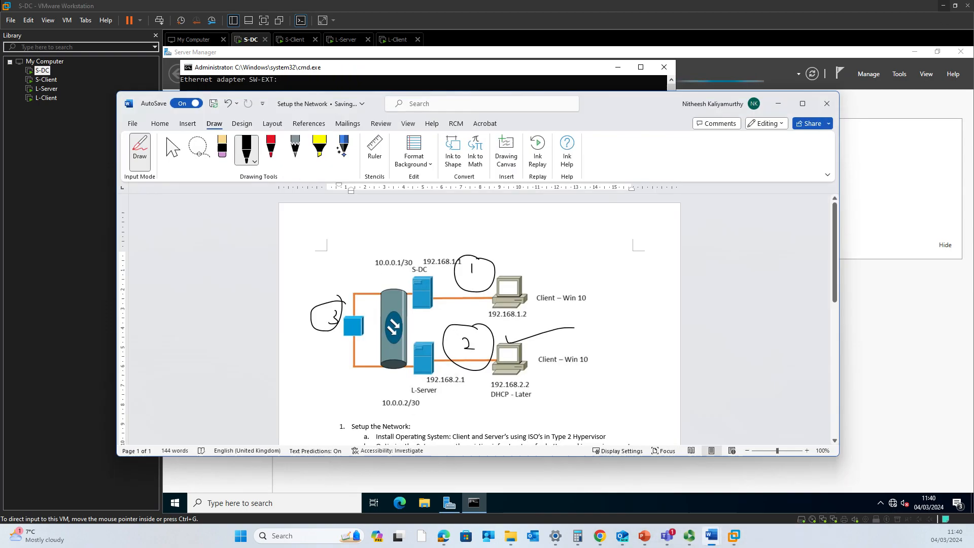
Draw an ink tick beside circle 3 on the diagram, then go to the S-Client VM
drag(327, 344, 370, 338)
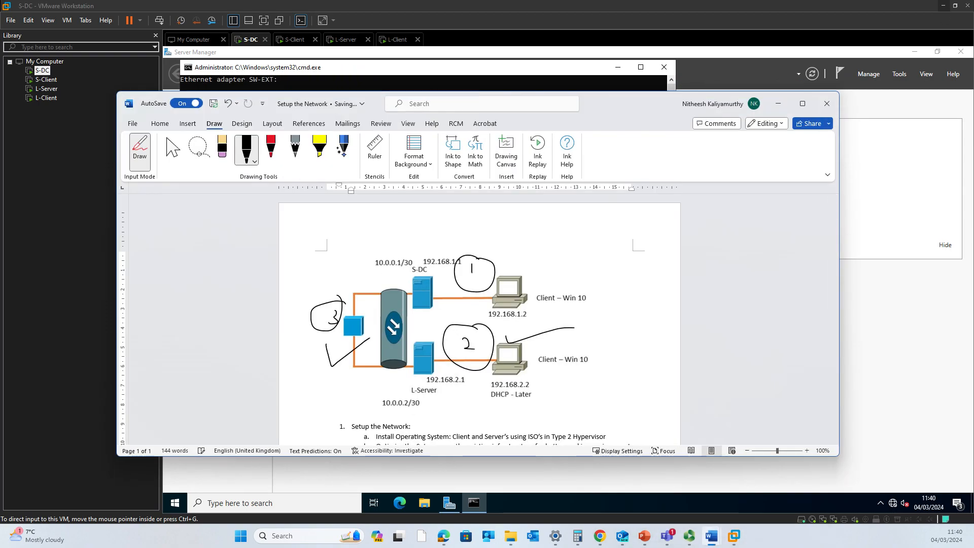
click(779, 105)
click(294, 39)
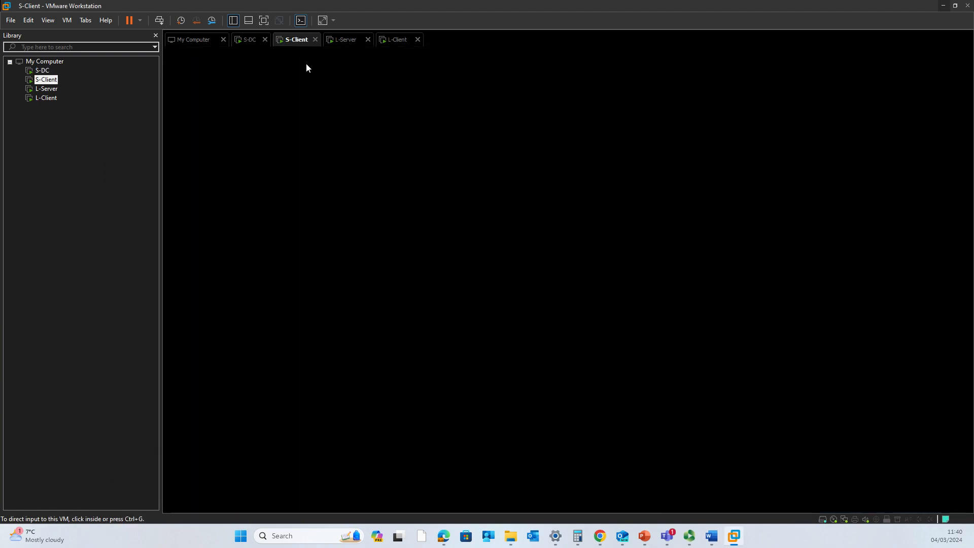
Dismiss S-Client's lock screen and sign in with the user password
click(348, 169)
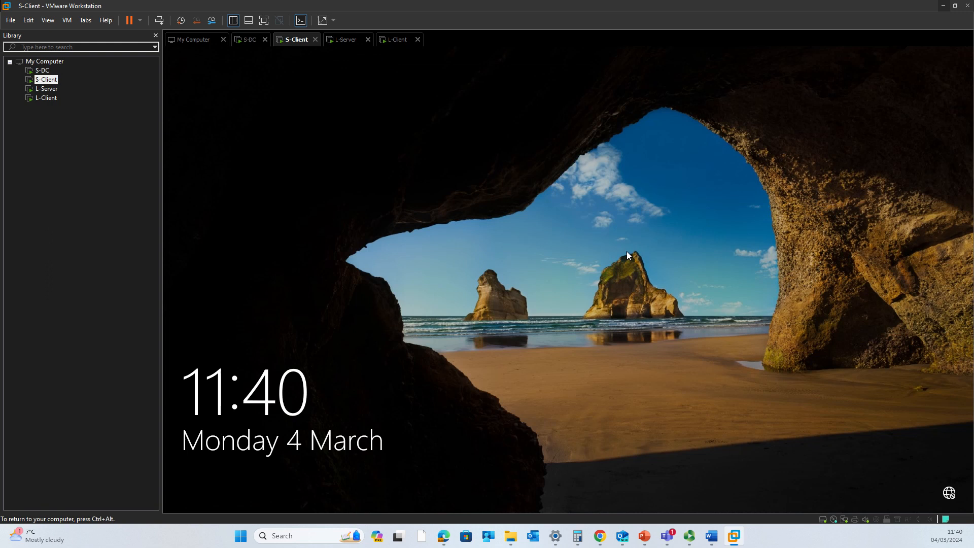
click(462, 167)
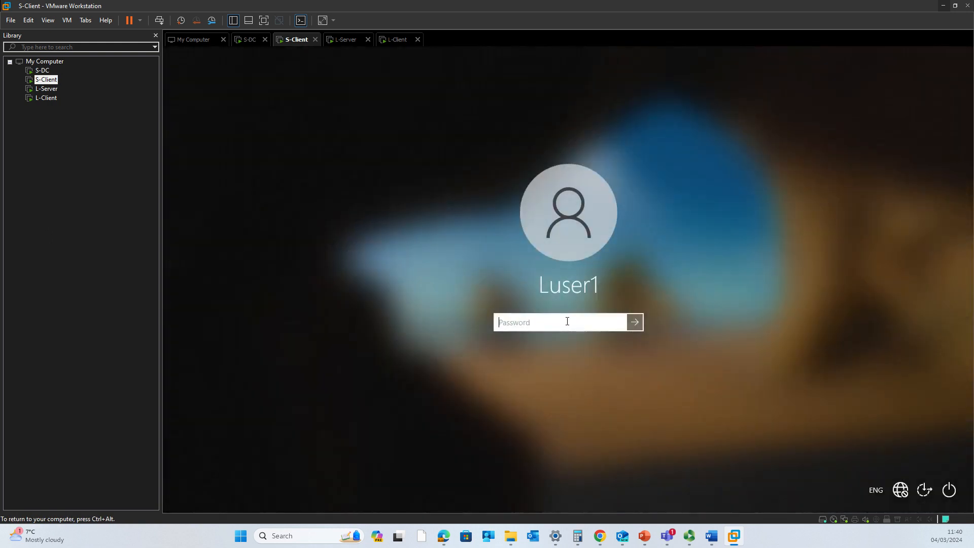
text(************)
key(Return)
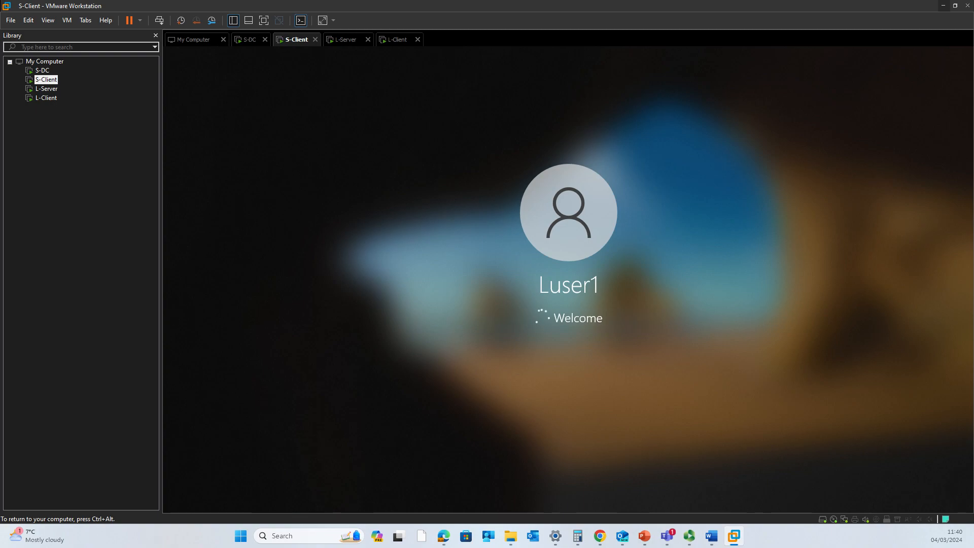
key(ctrl+alt)
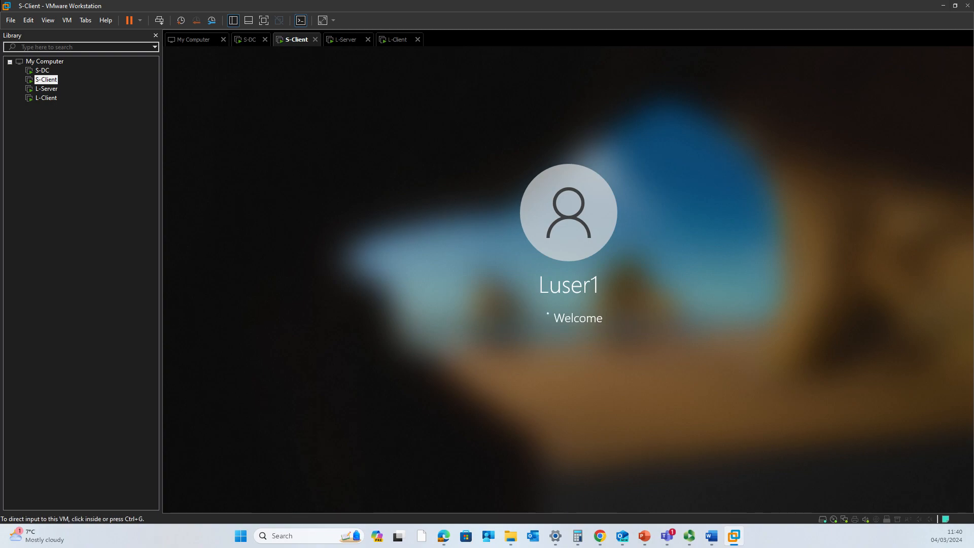
Ping 192.168.1.2 from S-DC, then return to the S-Client machine
click(238, 41)
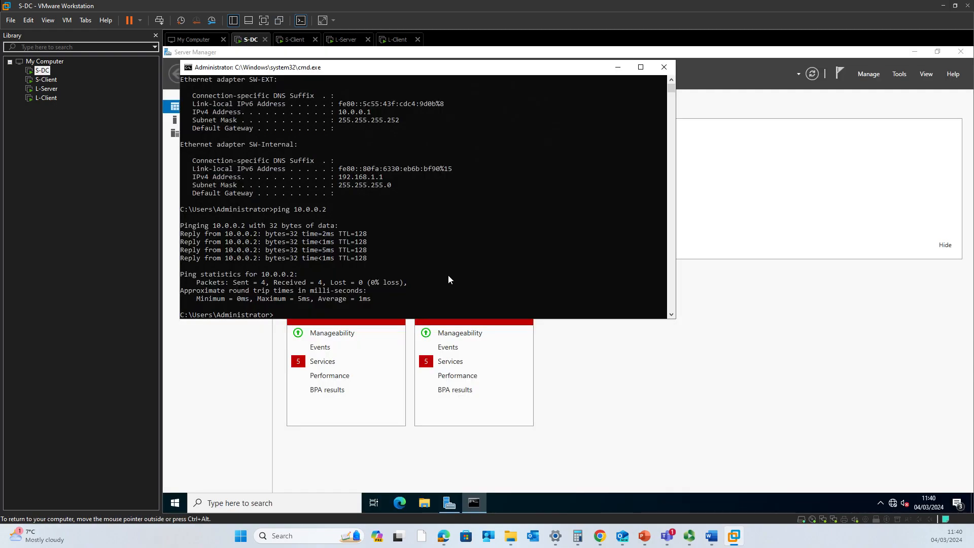
text(ping 192.168.1.2)
key(Return)
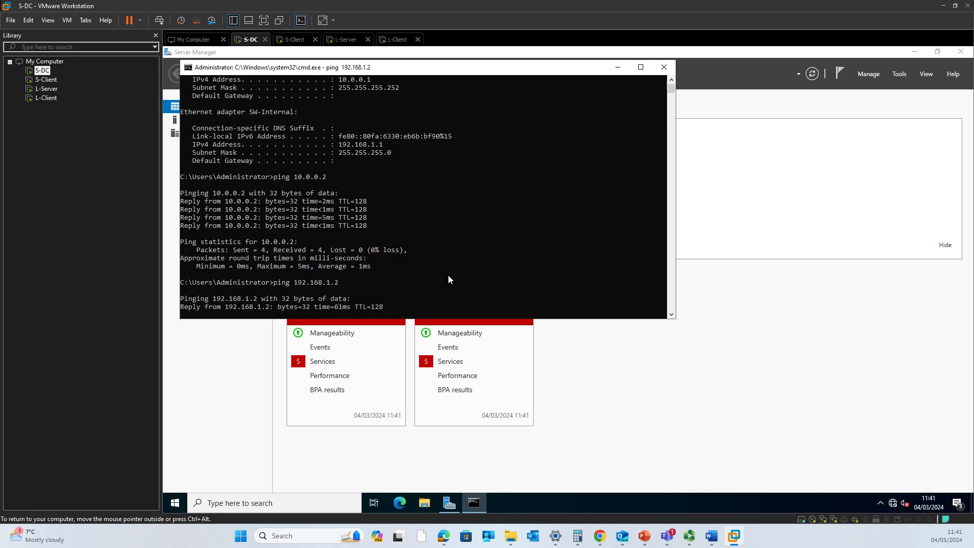
click(296, 39)
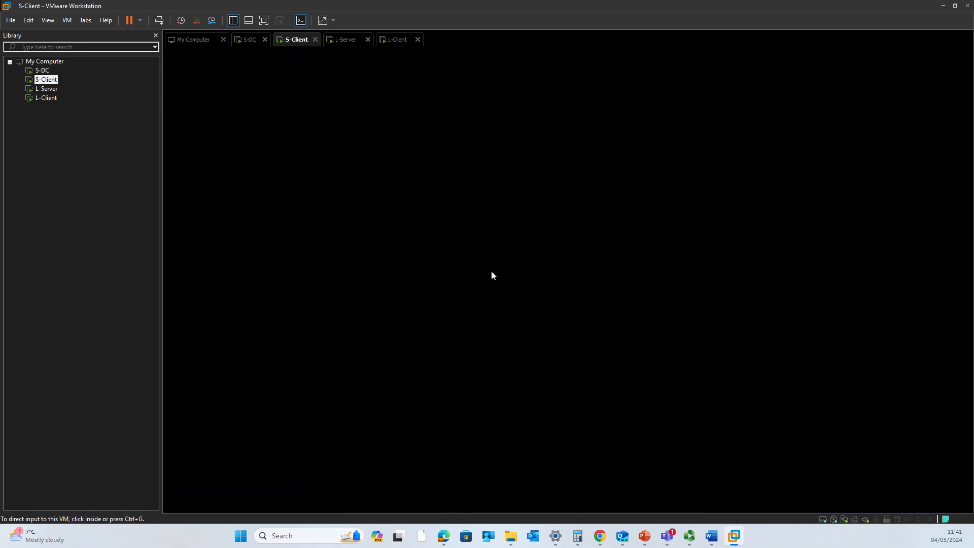
On S-Client, launch cmd via Win+R, run ipconfig, and ping 192.168.1.1
click(570, 242)
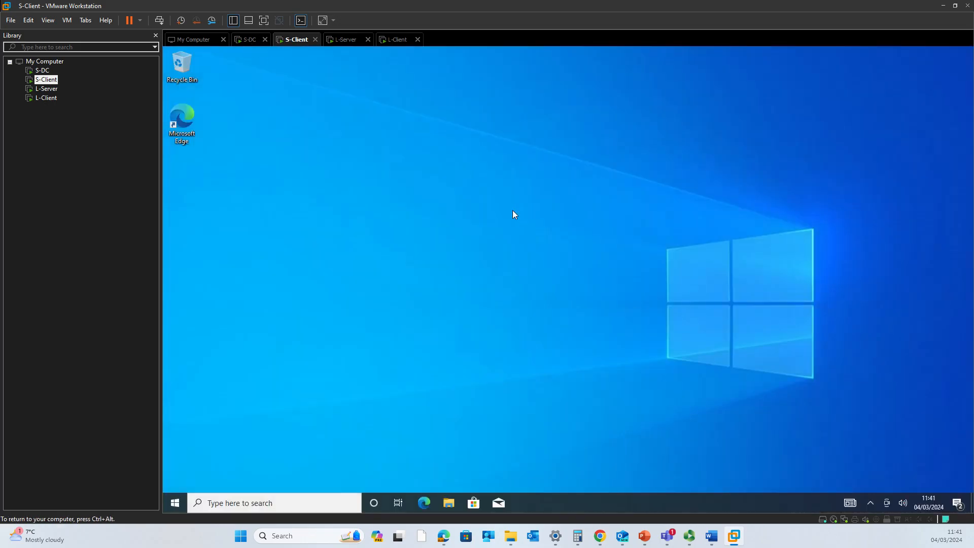
key(super+r)
text(cmd)
key(Return)
text(ipconfig)
key(Return)
text(ping 192.168.1.1)
key(Return)
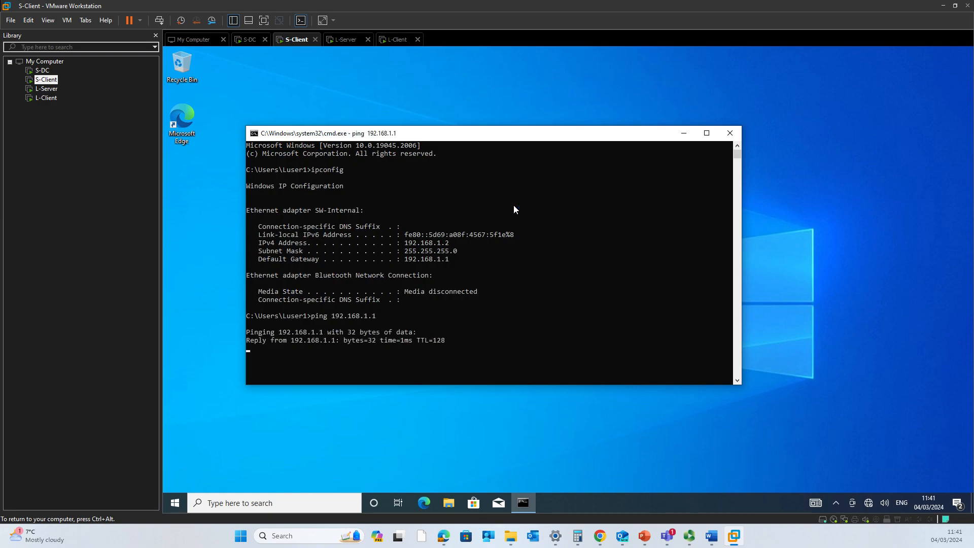
In the Word document, tick off Setup the Network tasks a, b, c and d in black ink
mouse_move(711, 536)
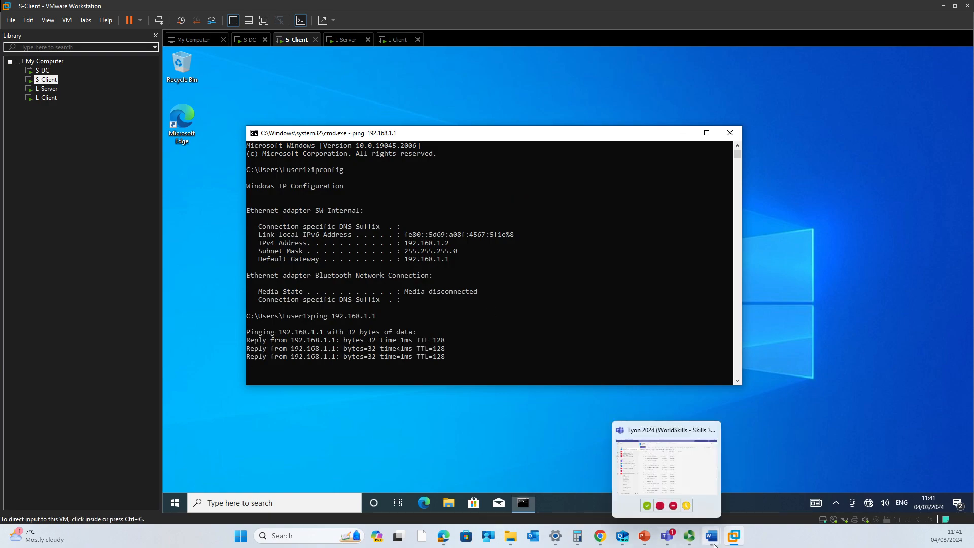
click(671, 501)
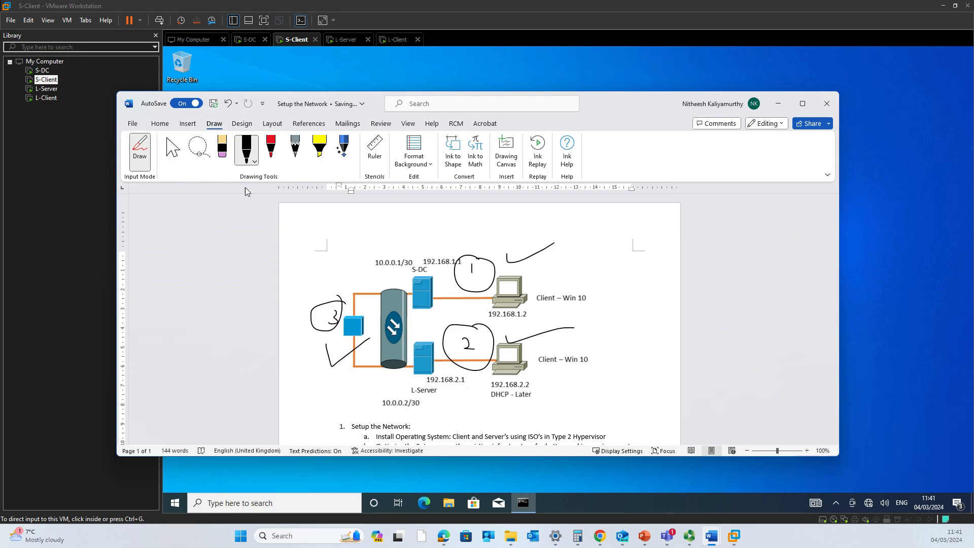
click(173, 149)
scroll(455, 375, down, 3)
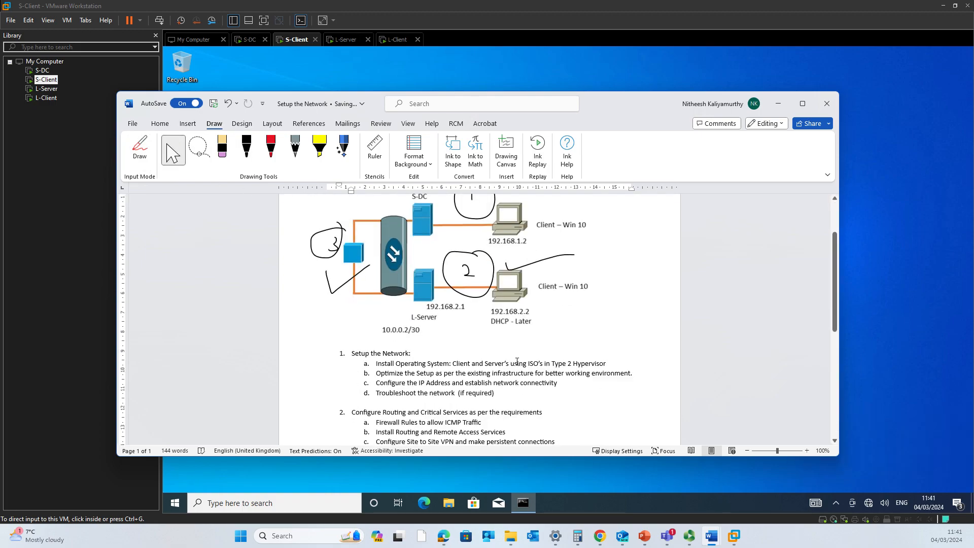
click(246, 148)
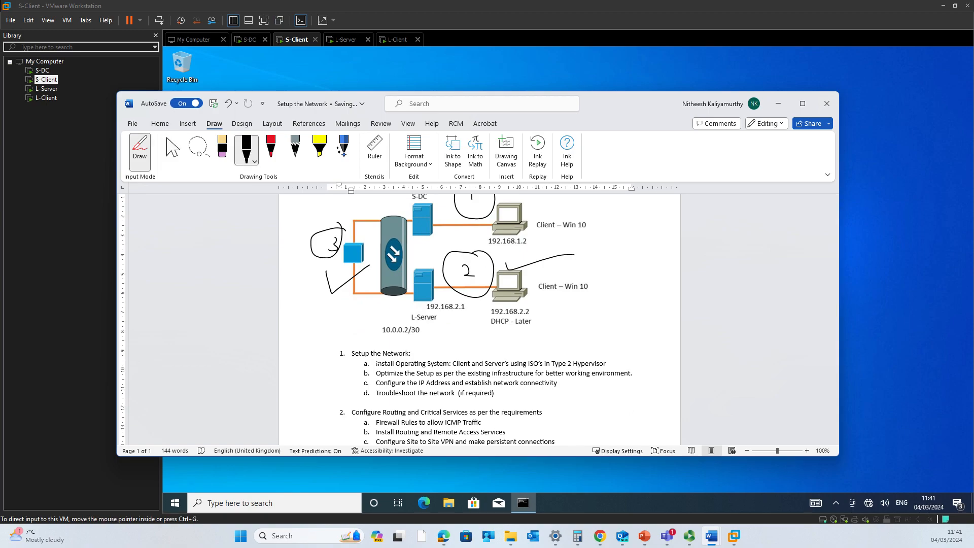
drag(374, 364, 401, 355)
drag(371, 373, 412, 366)
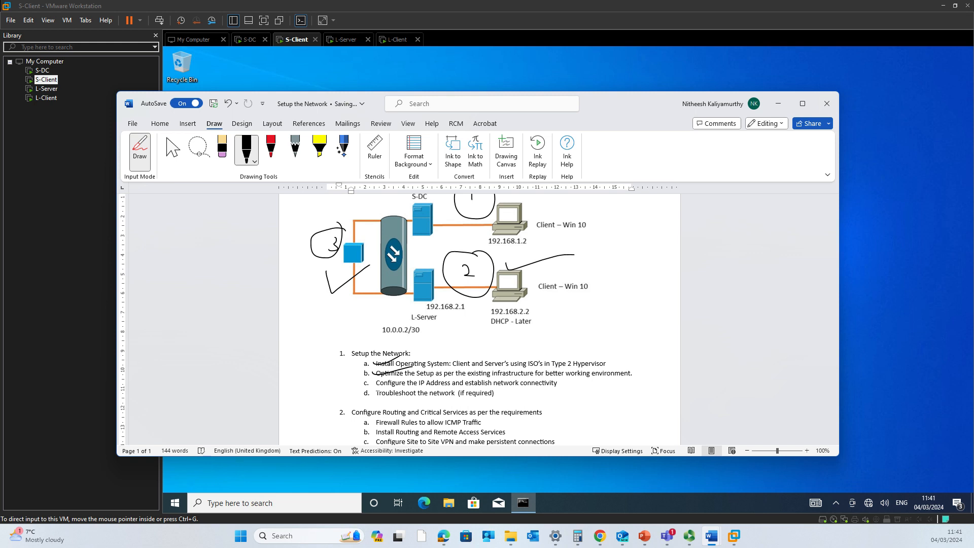
mouse_move(374, 387)
mouse_down()
mouse_move(417, 378)
mouse_move(430, 393)
mouse_up()
Circle the number 1 of Setup the Network, then switch to Select and scroll down
drag(343, 342, 358, 345)
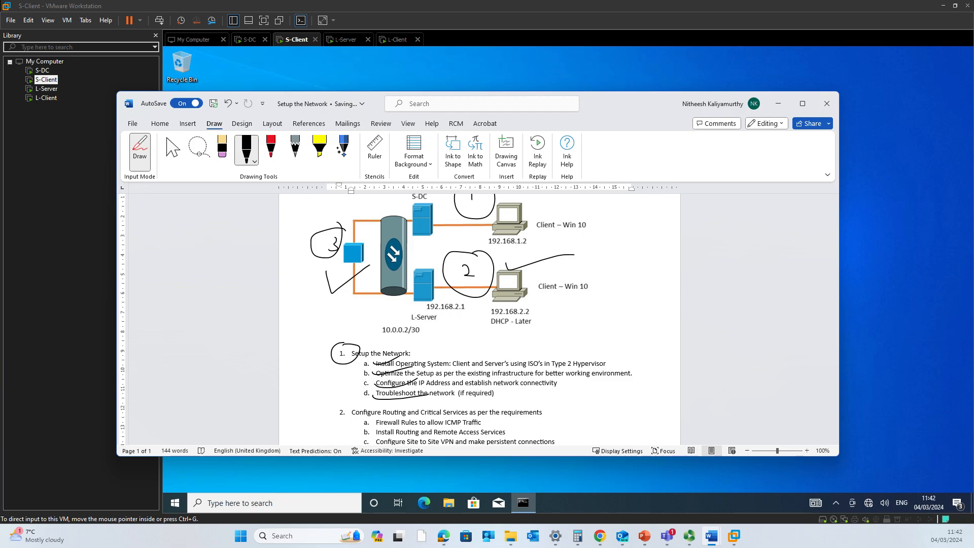
click(172, 148)
scroll(493, 415, down, 2)
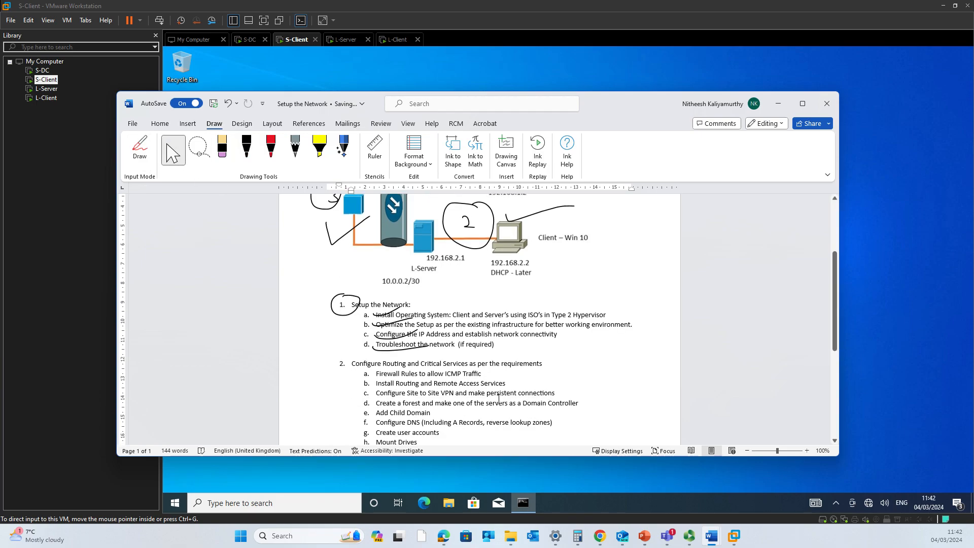
scroll(493, 421, down, 1)
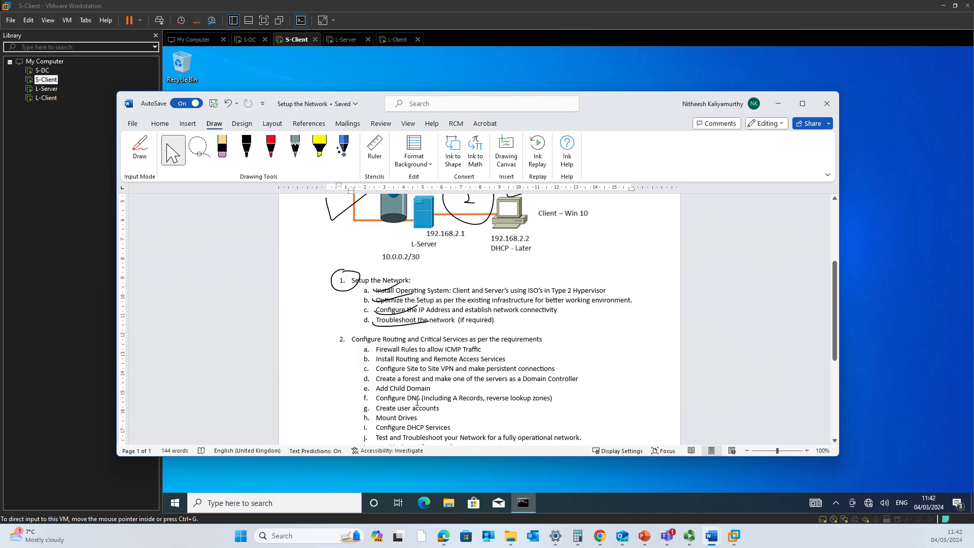
scroll(417, 401, down, 2)
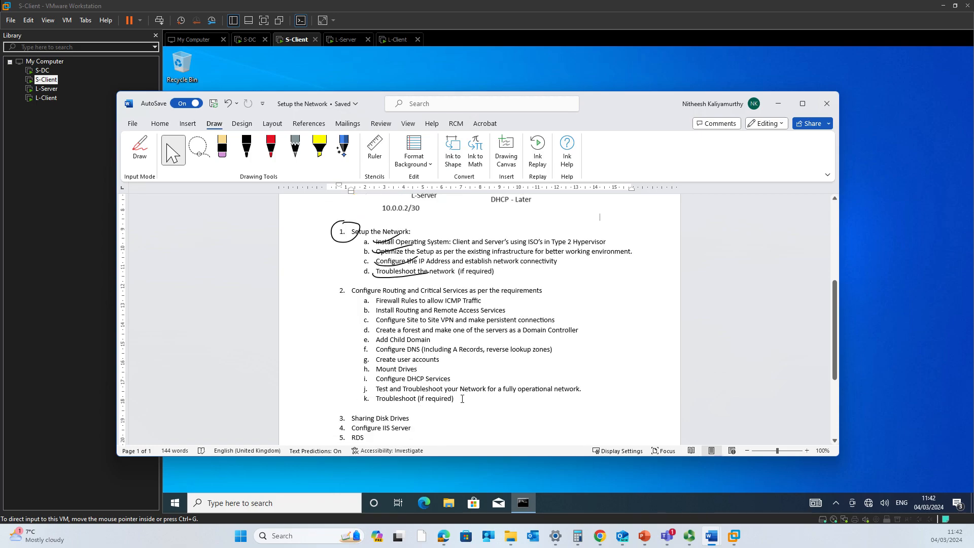